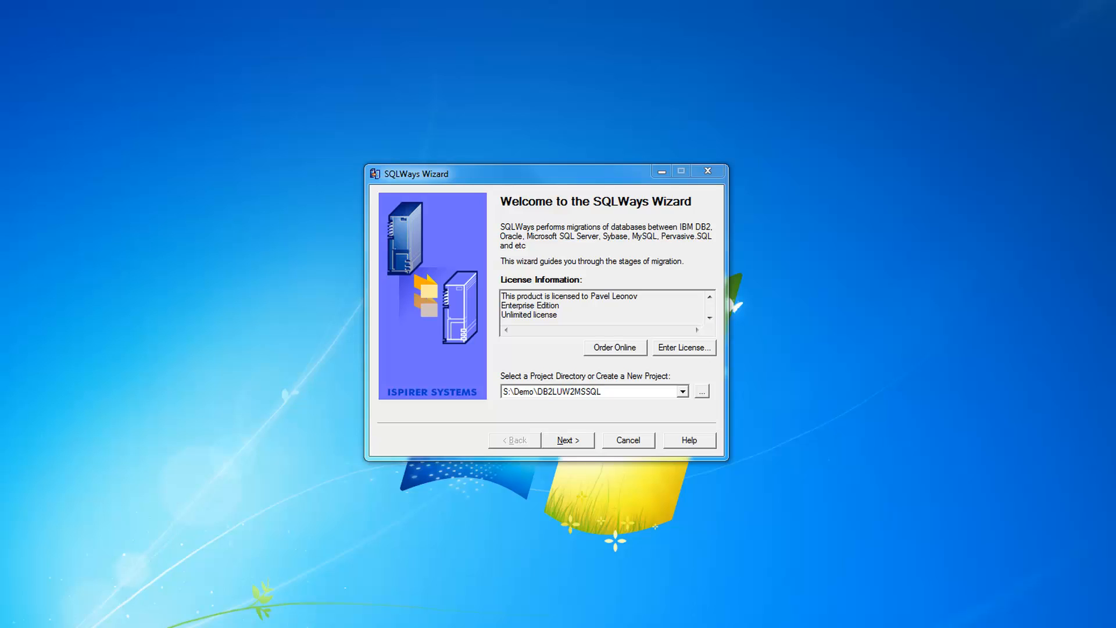
Keep S:\Demo\DB2LUW2MSSQL as the project directory and accept the preset DB2 ODBC data source as the migration source
{"action": "left_click", "coordinate": [589, 182]}
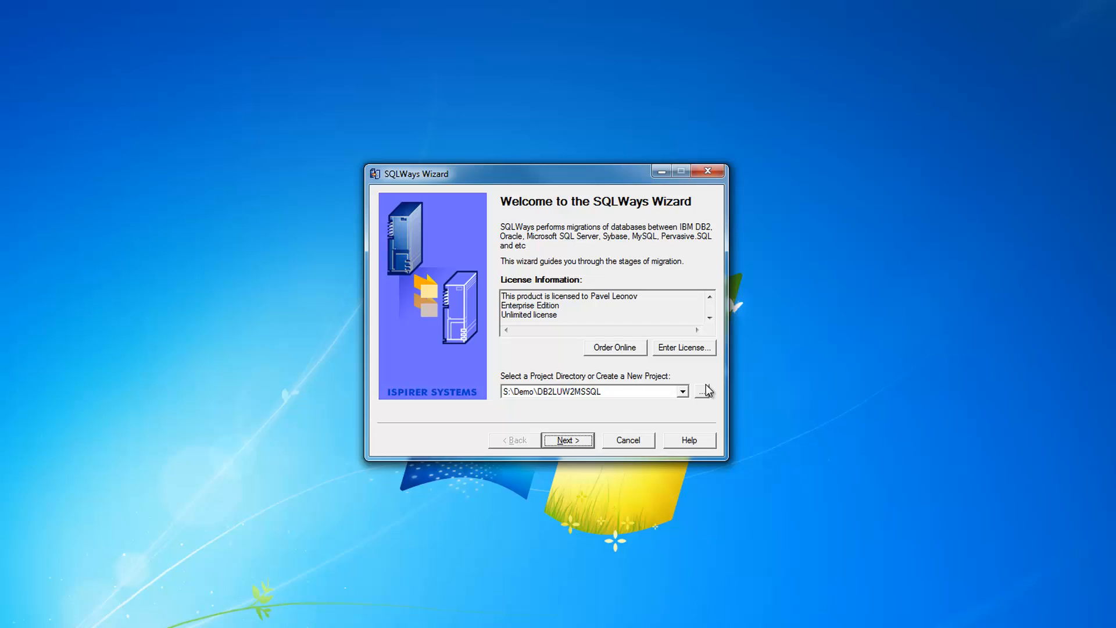
{"action": "left_click", "coordinate": [612, 392]}
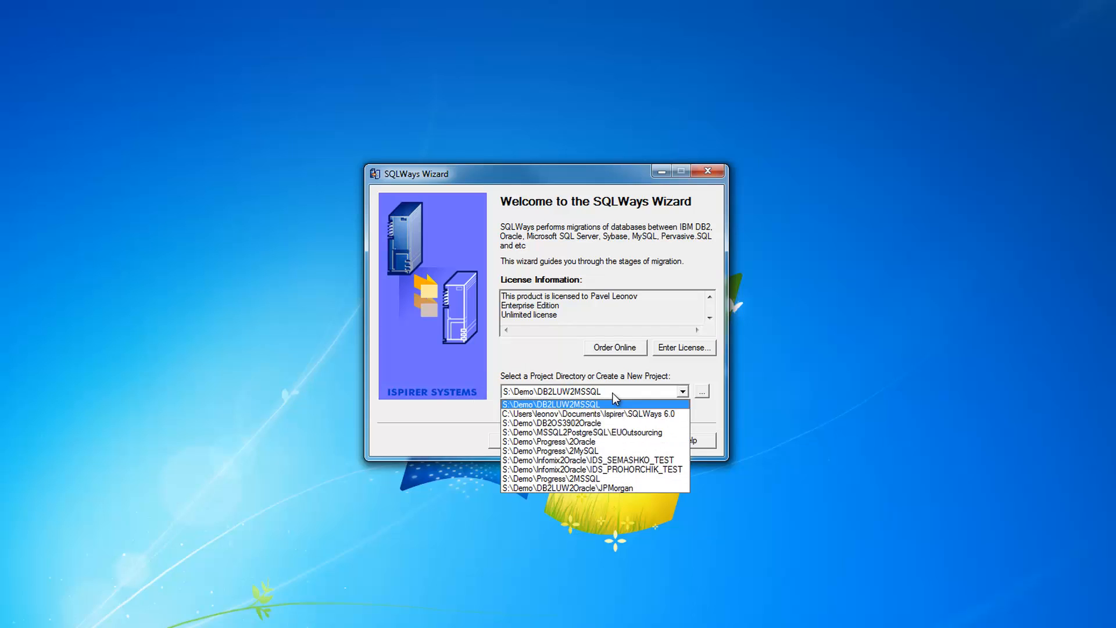
{"action": "left_click", "coordinate": [612, 393]}
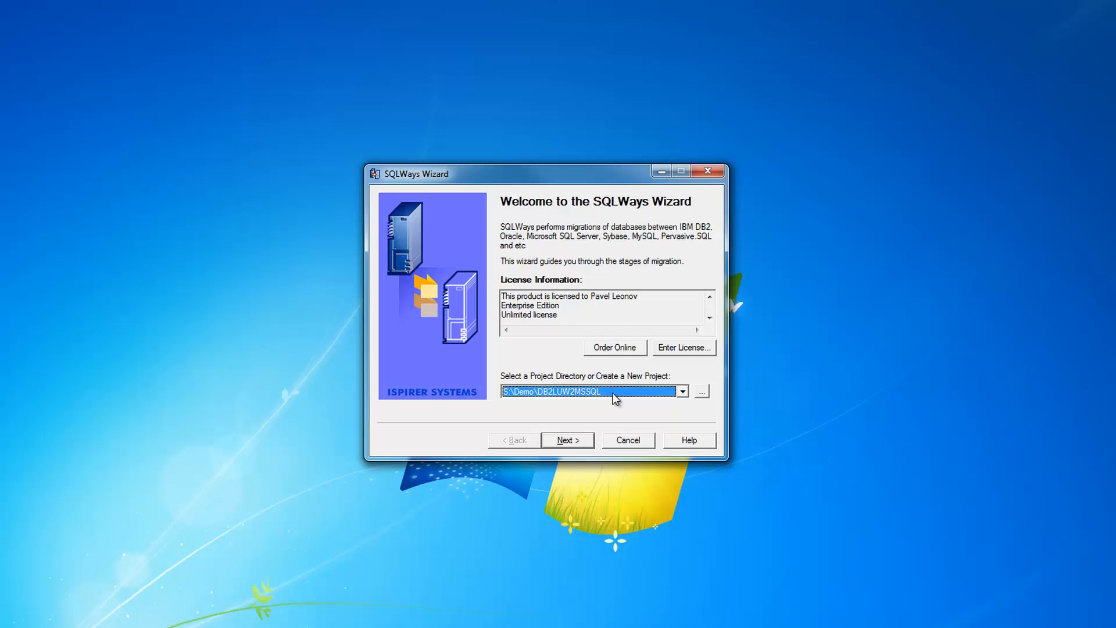
{"action": "left_click", "coordinate": [573, 442]}
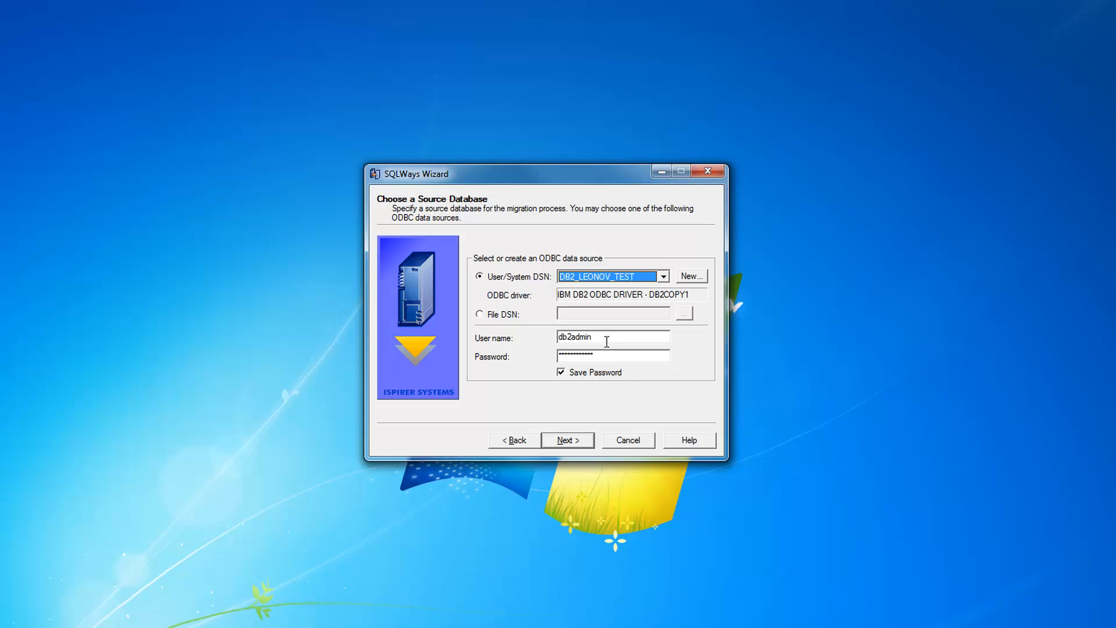
{"action": "left_click", "coordinate": [574, 440]}
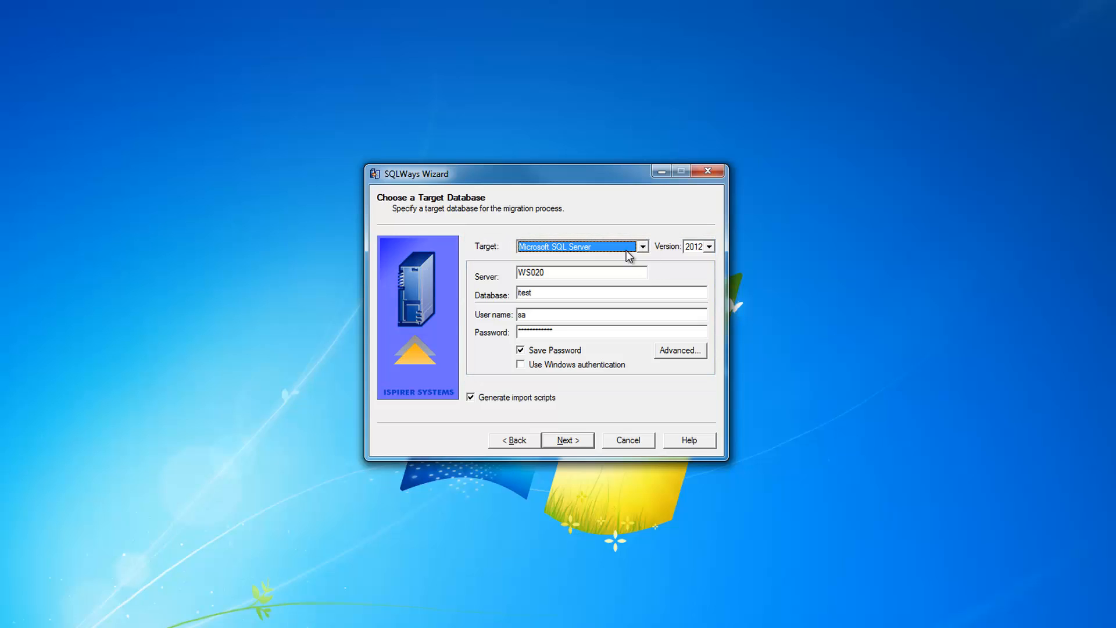
Check the available SQL Server versions, keeping 2012, and switch Windows authentication on and off again for the target connection
{"action": "left_click", "coordinate": [709, 248]}
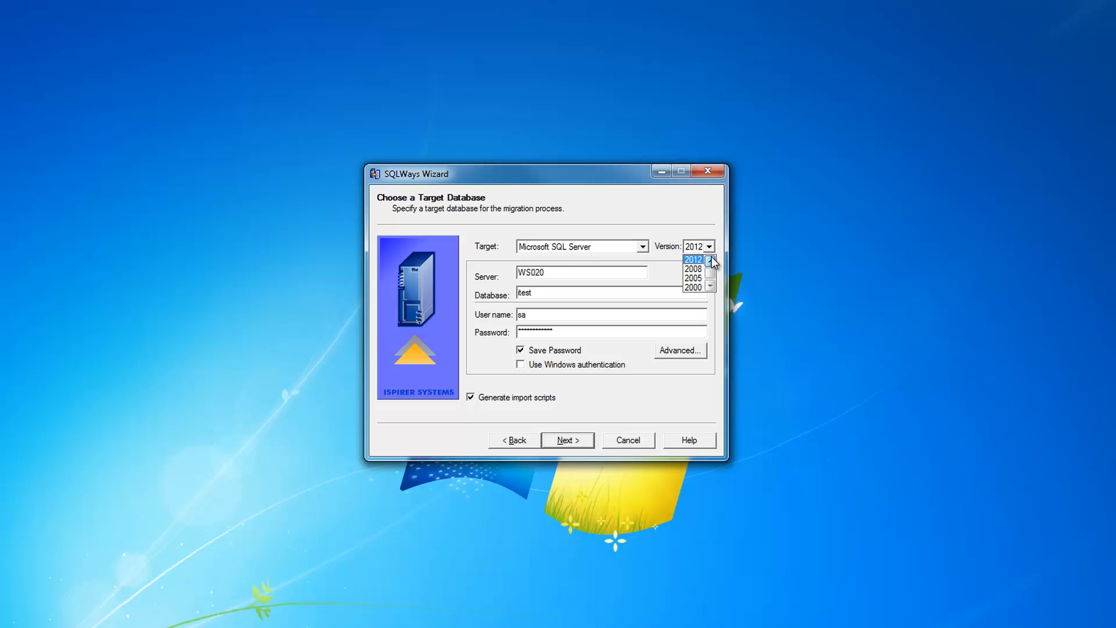
{"action": "left_click_drag", "start_coordinate": [710, 270], "coordinate": [710, 264]}
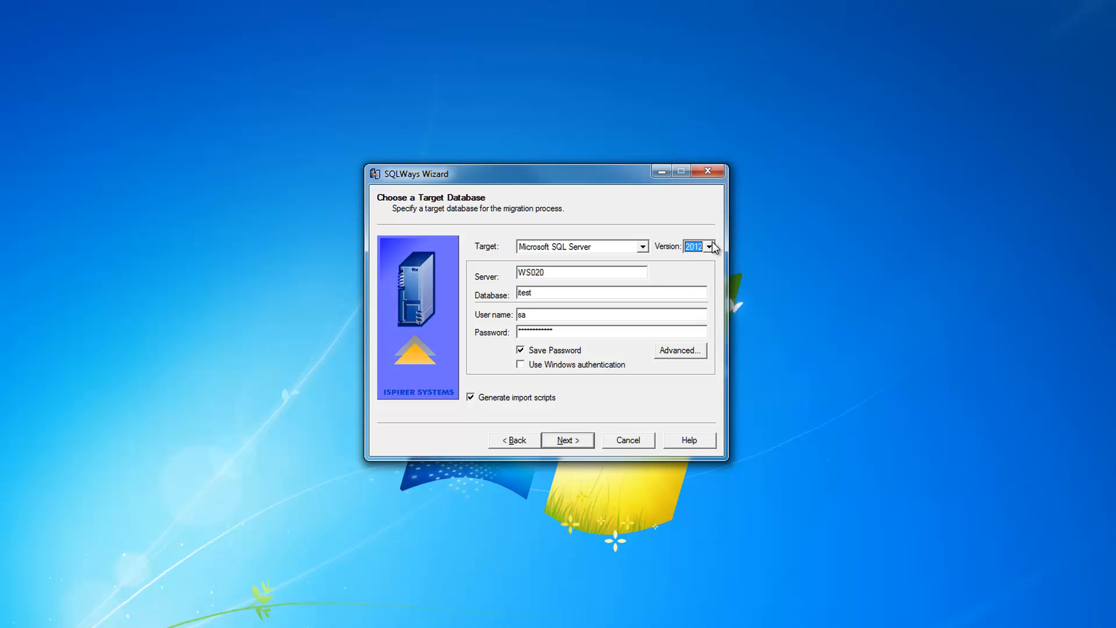
{"action": "left_click", "coordinate": [568, 273]}
{"action": "left_click", "coordinate": [520, 365]}
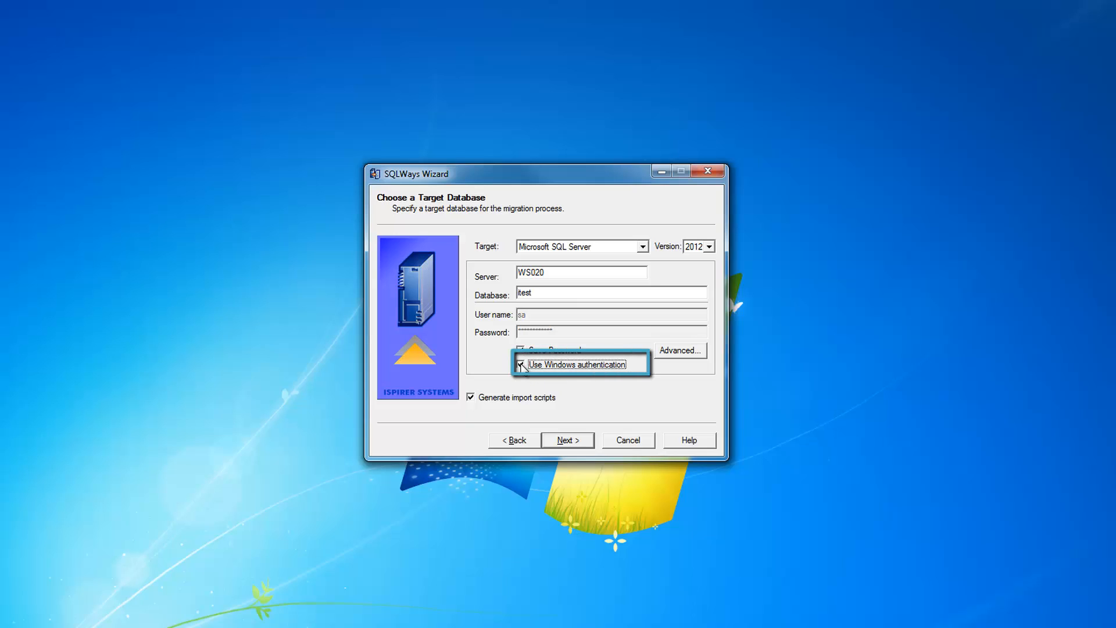
{"action": "left_click", "coordinate": [520, 365]}
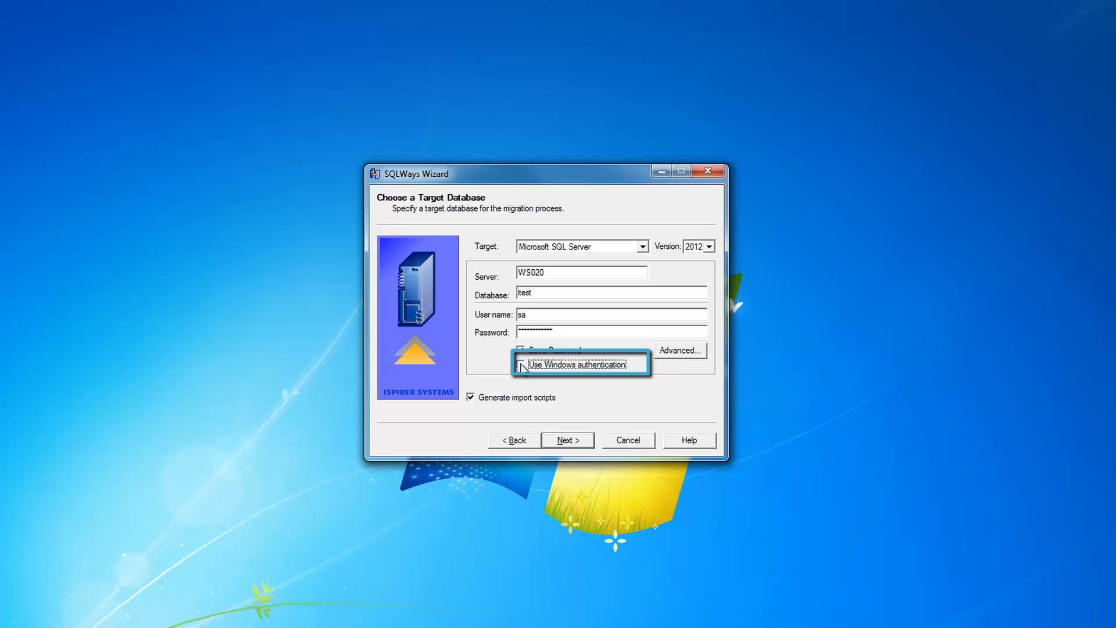
Review the SQL Server target's advanced options, accept them as they are and proceed to the database object selection
{"action": "left_click", "coordinate": [686, 350]}
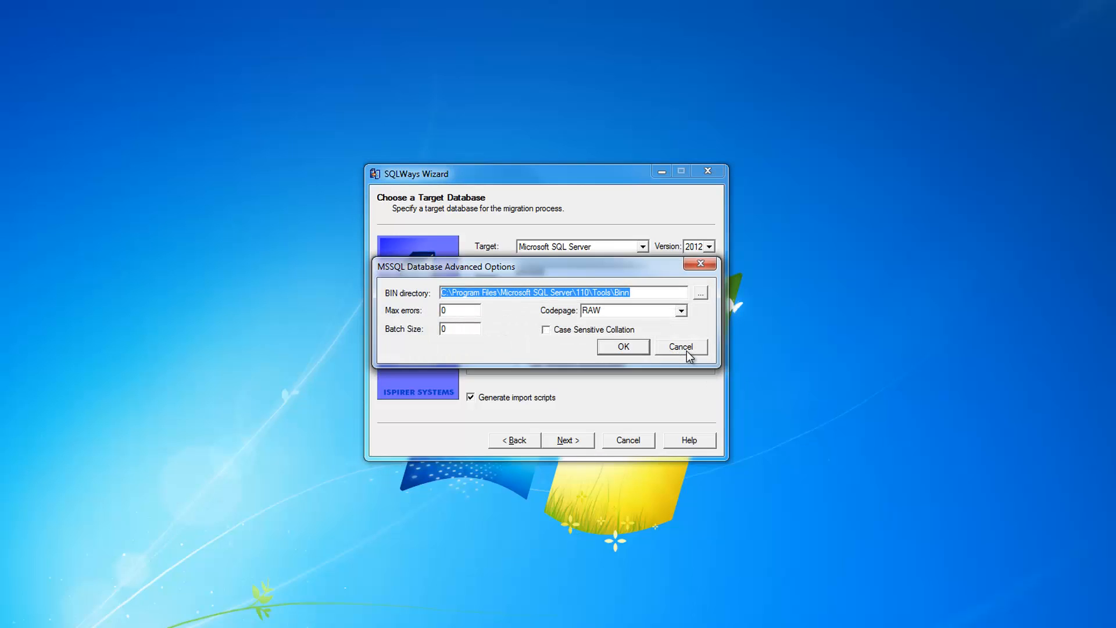
{"action": "left_click", "coordinate": [643, 294]}
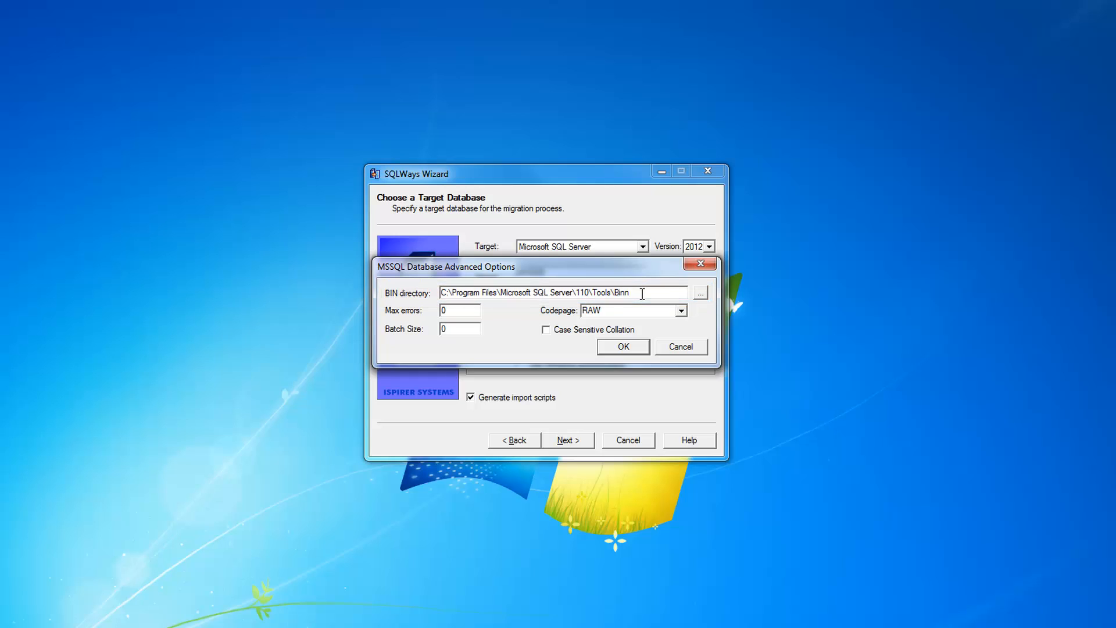
{"action": "left_click", "coordinate": [625, 347]}
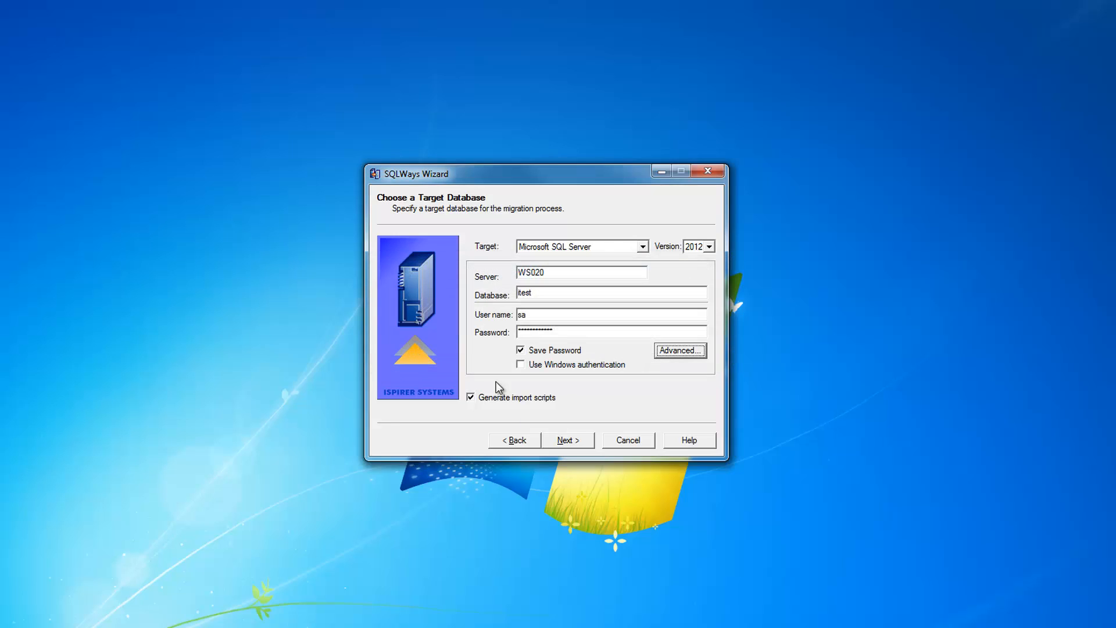
{"action": "left_click", "coordinate": [568, 440]}
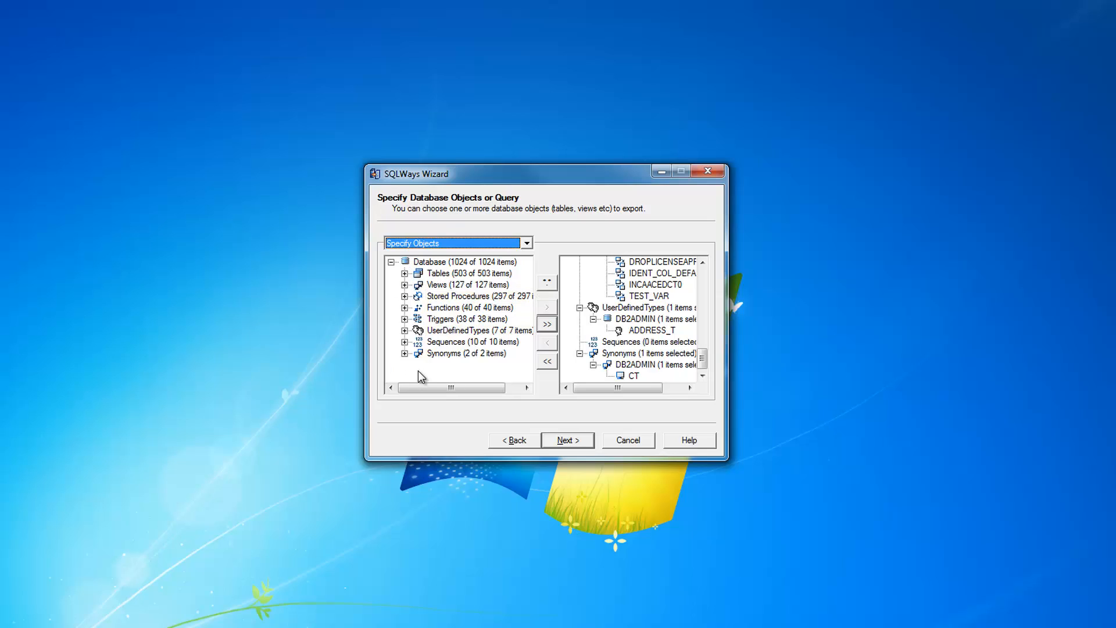
Browse the source database's available tables by schema, looking inside the CILOWNER schema
{"action": "left_click", "coordinate": [404, 274]}
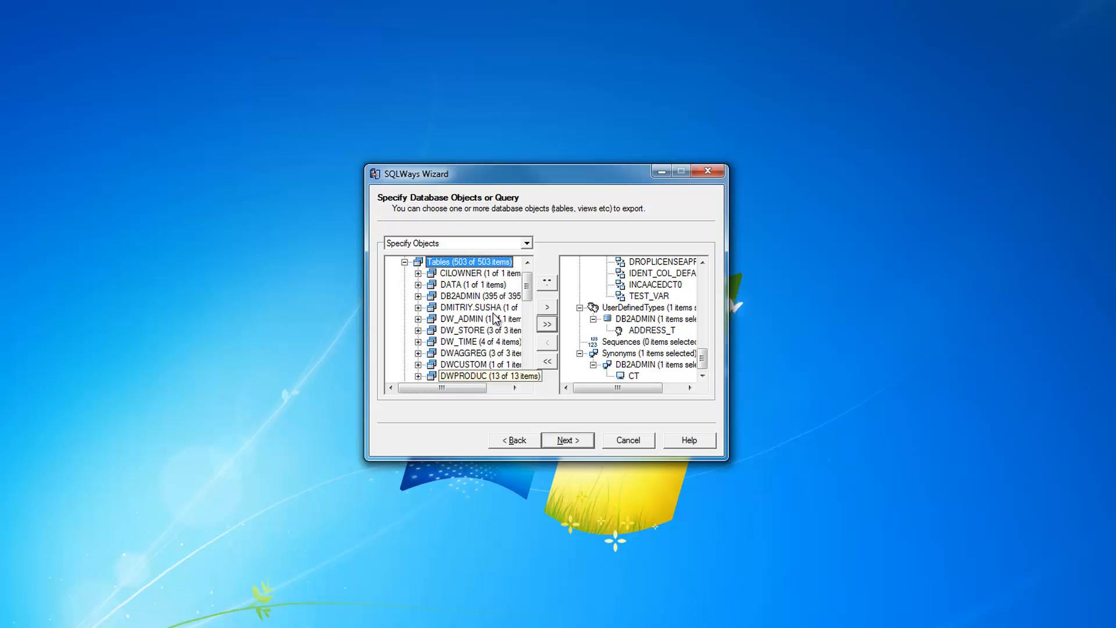
{"action": "left_click", "coordinate": [418, 273]}
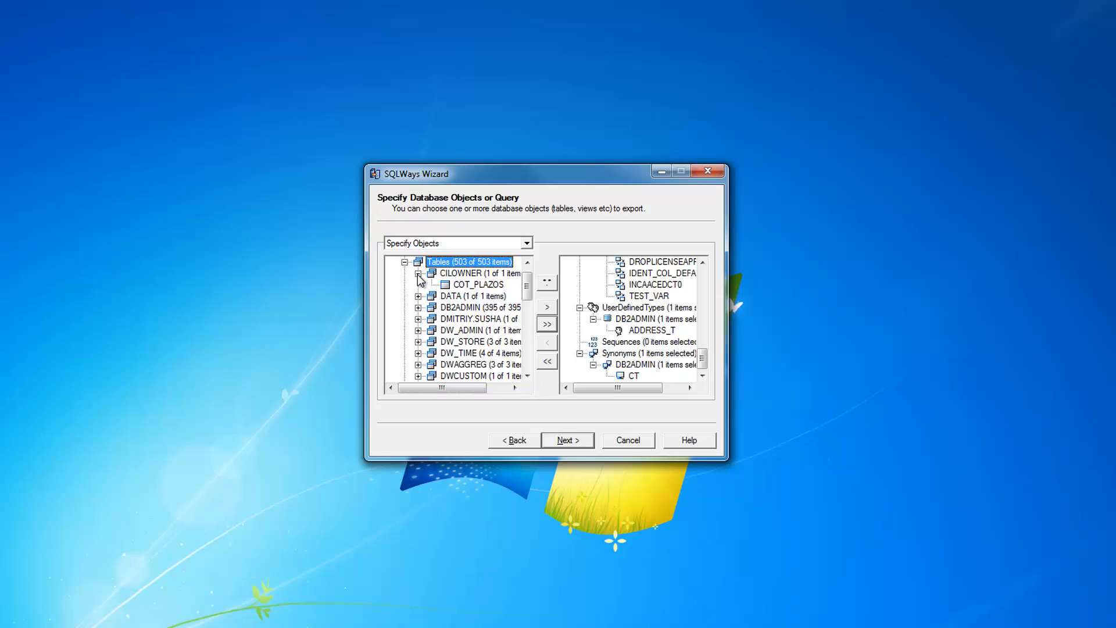
{"action": "left_click", "coordinate": [417, 273]}
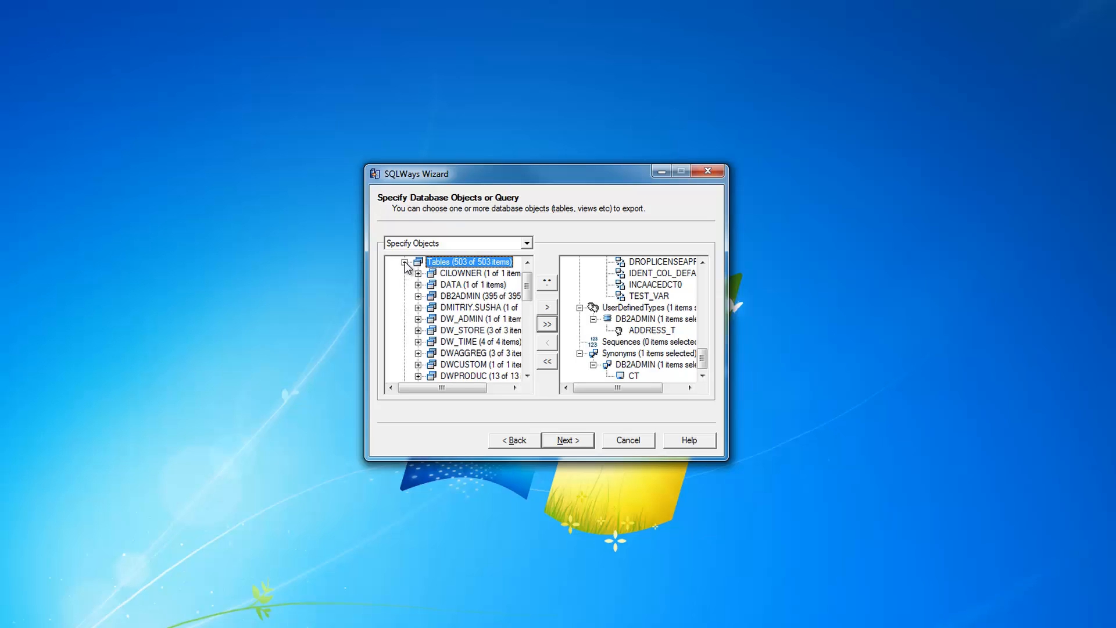
{"action": "left_click", "coordinate": [404, 263]}
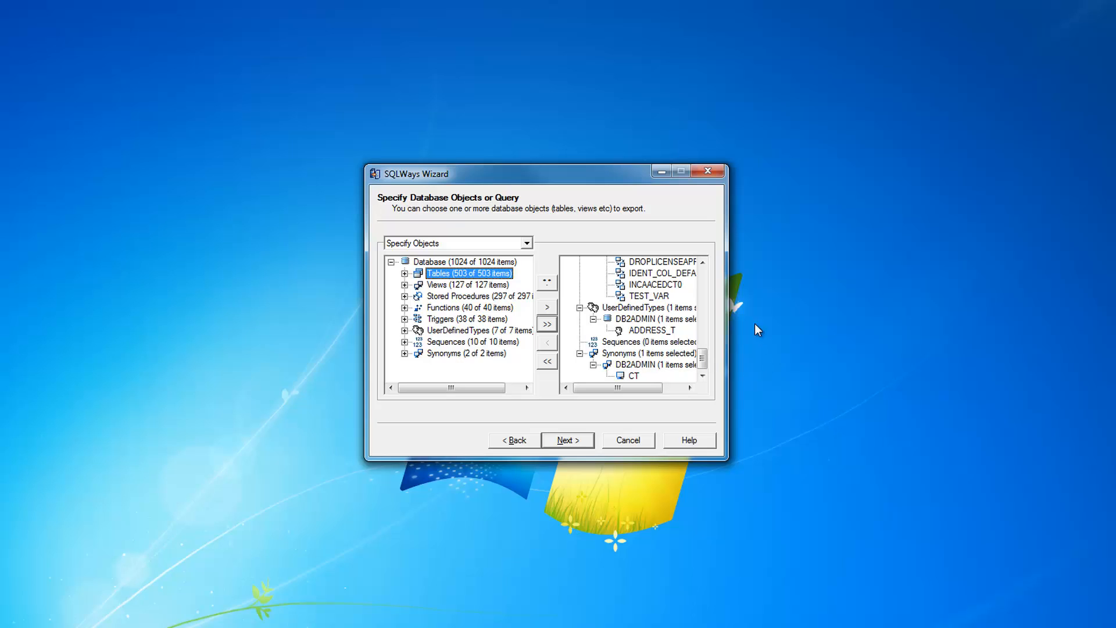
Review the objects selected for export and collapse their tables, views, stored procedures, triggers, user-defined types and synonyms groups
{"action": "left_click_drag", "start_coordinate": [703, 360], "coordinate": [703, 279]}
{"action": "left_click", "coordinate": [593, 285]}
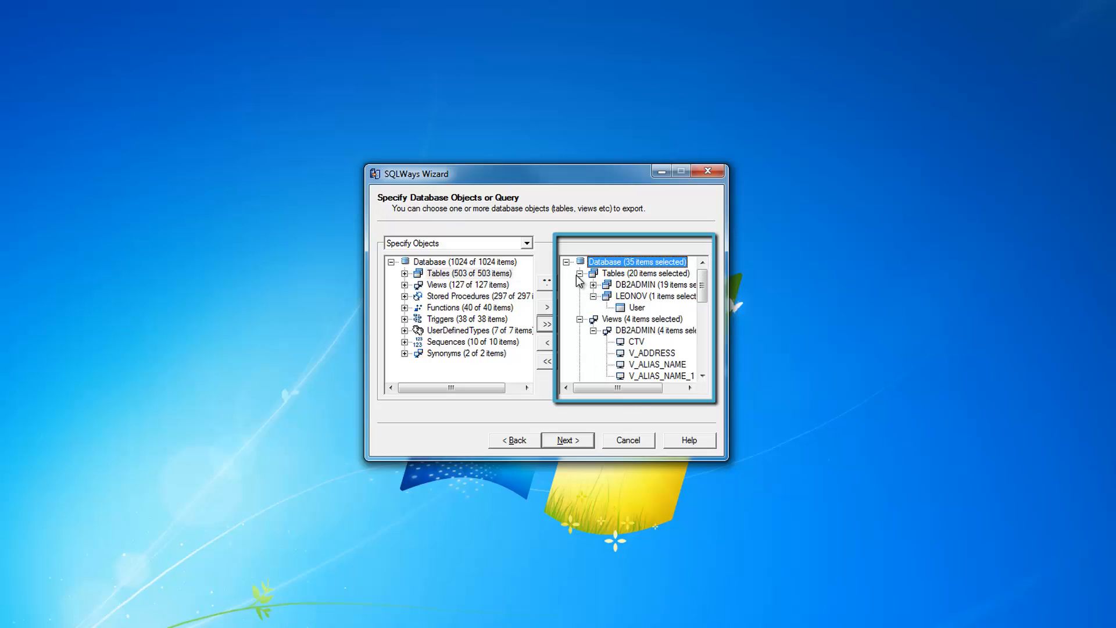
{"action": "left_click", "coordinate": [580, 274]}
{"action": "left_click", "coordinate": [579, 285]}
{"action": "left_click", "coordinate": [580, 296]}
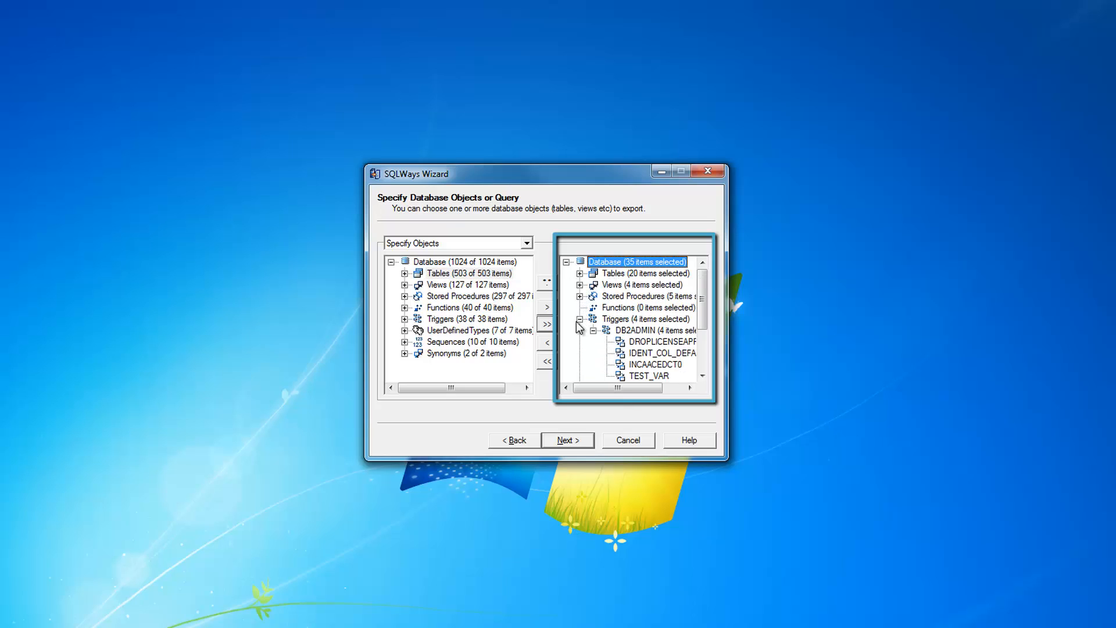
{"action": "left_click", "coordinate": [580, 319]}
{"action": "left_click", "coordinate": [579, 330]}
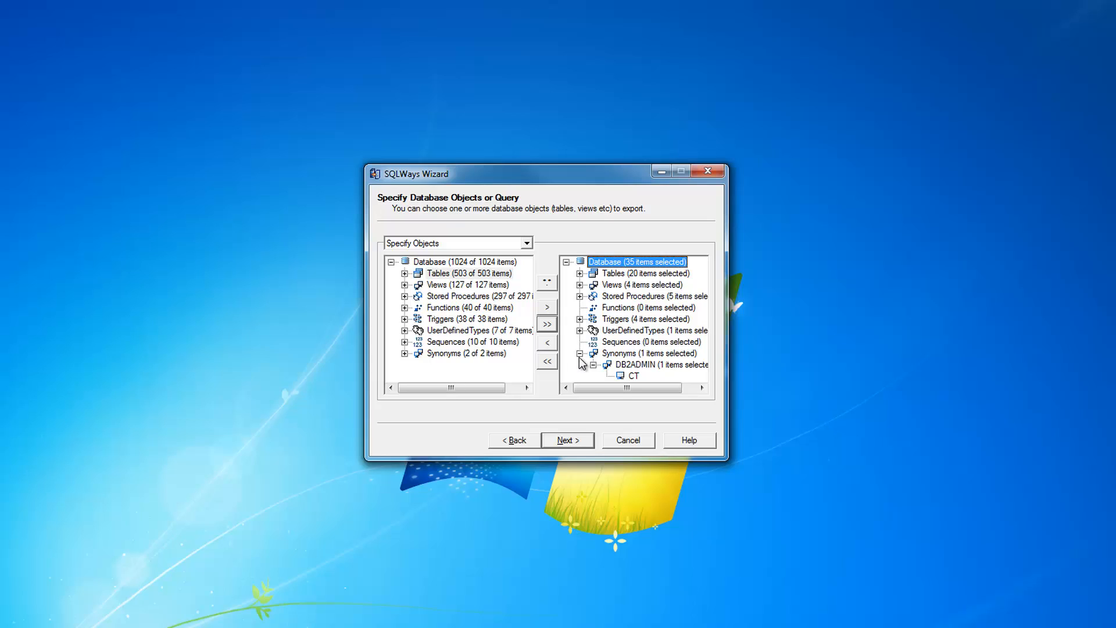
{"action": "left_click", "coordinate": [579, 352]}
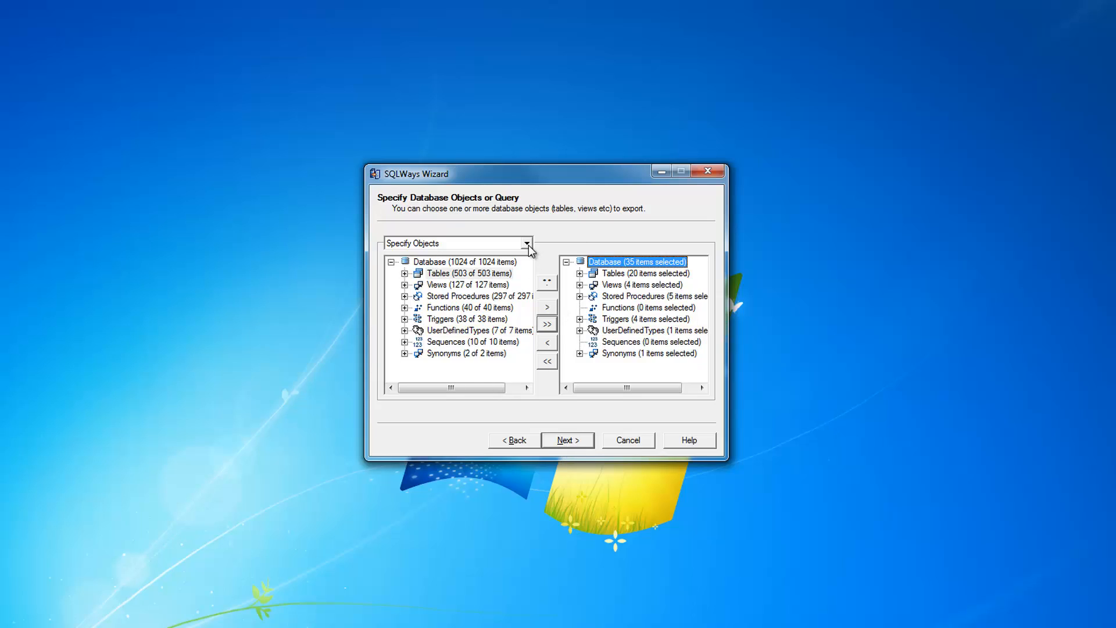
Add the filter DB2ADMIN.* for all object types and apply it to the list of available database objects
{"action": "left_click", "coordinate": [547, 283]}
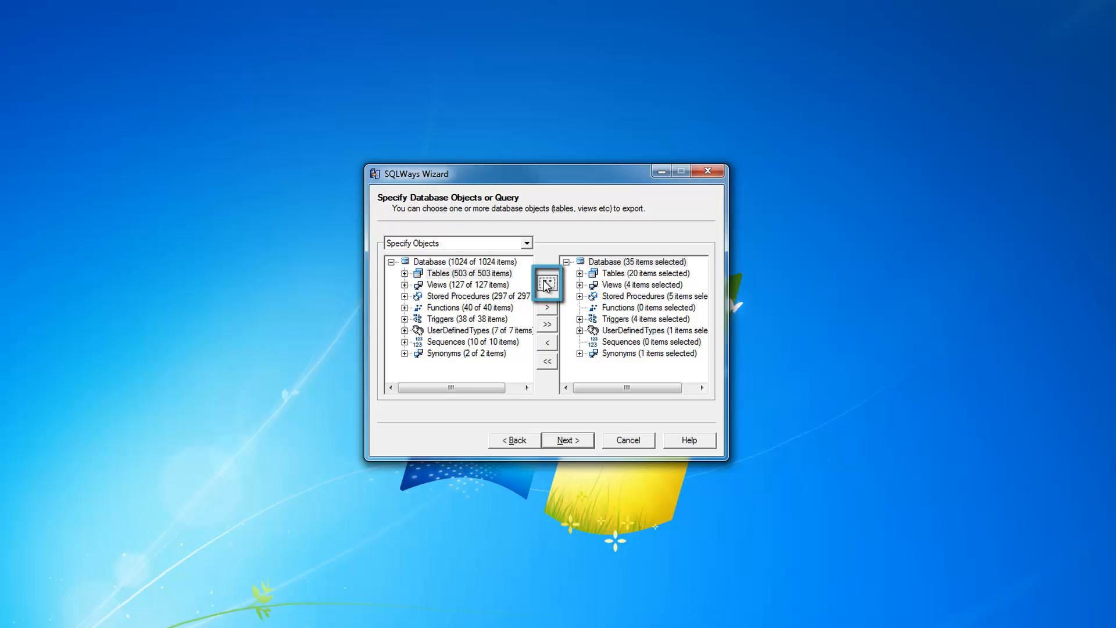
{"action": "left_click", "coordinate": [595, 291]}
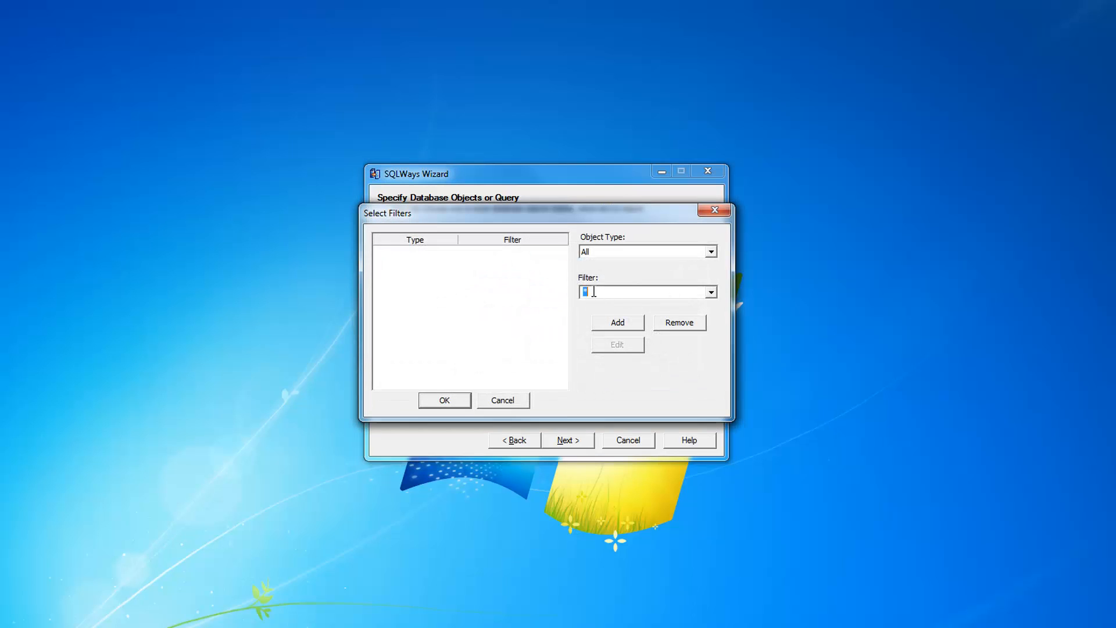
{"action": "type", "text": "DB"}
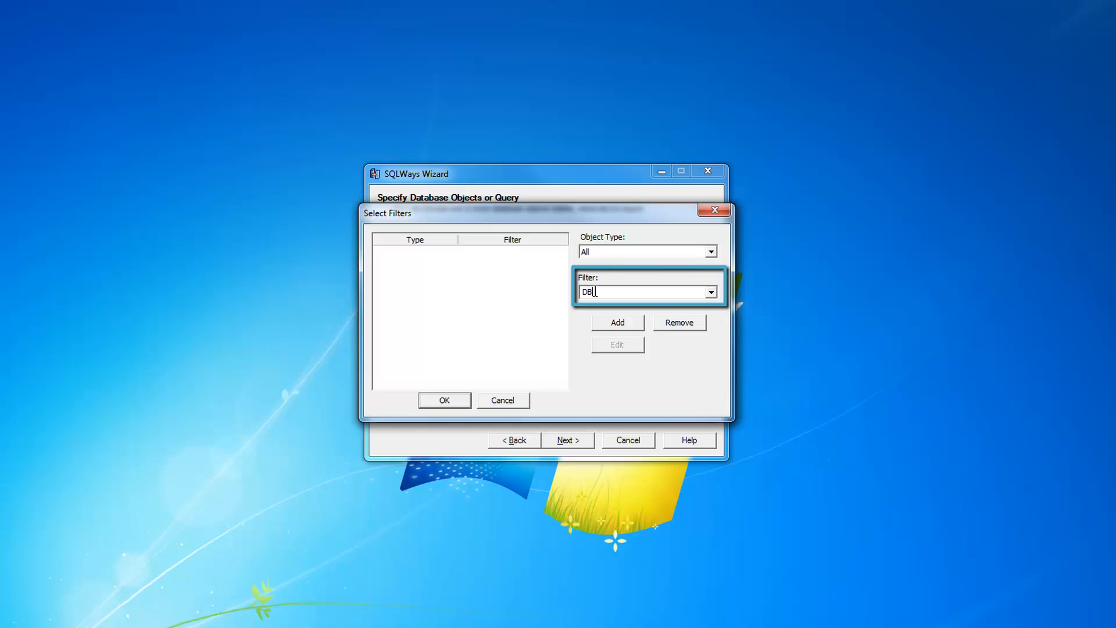
{"action": "key", "text": "BackSpace"}
{"action": "type", "text": "B2ADMIN"}
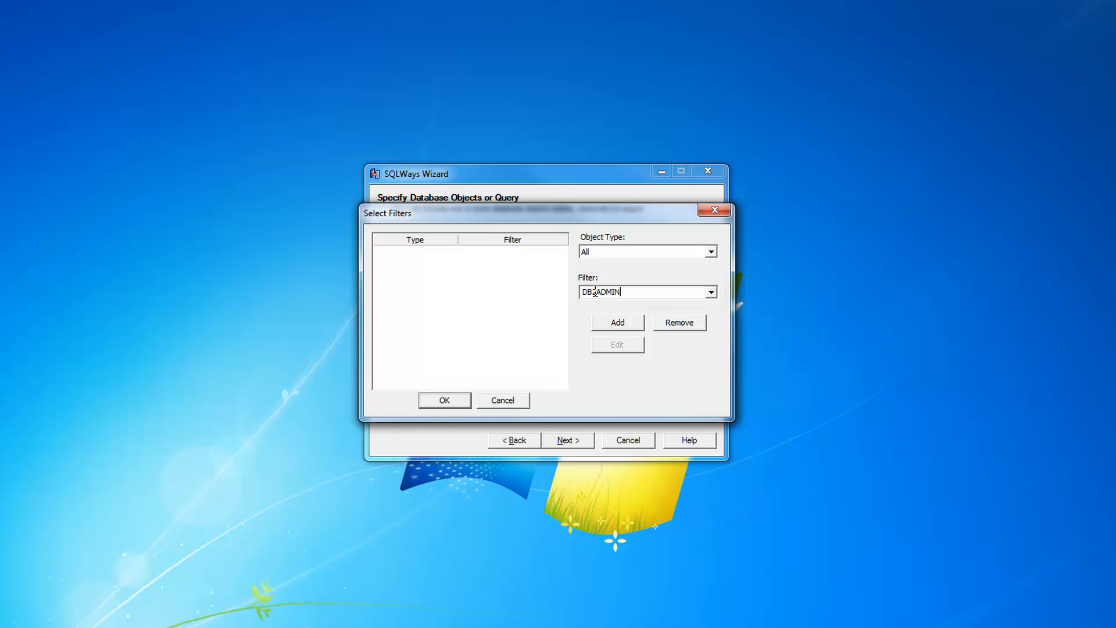
{"action": "type", "text": ".*"}
{"action": "left_click", "coordinate": [618, 323]}
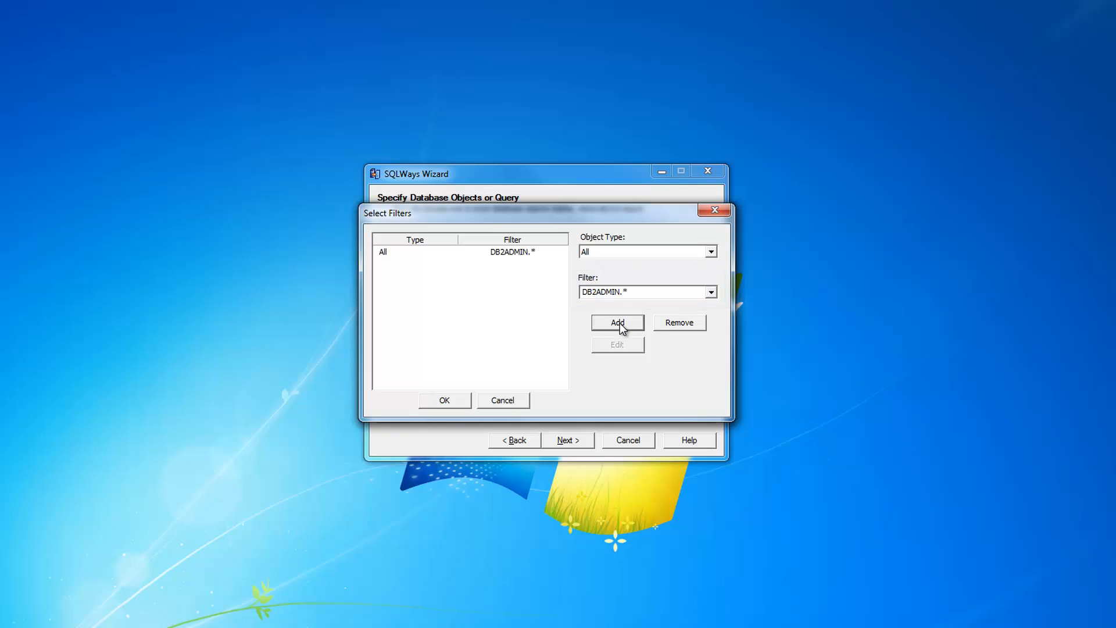
{"action": "left_click", "coordinate": [445, 406]}
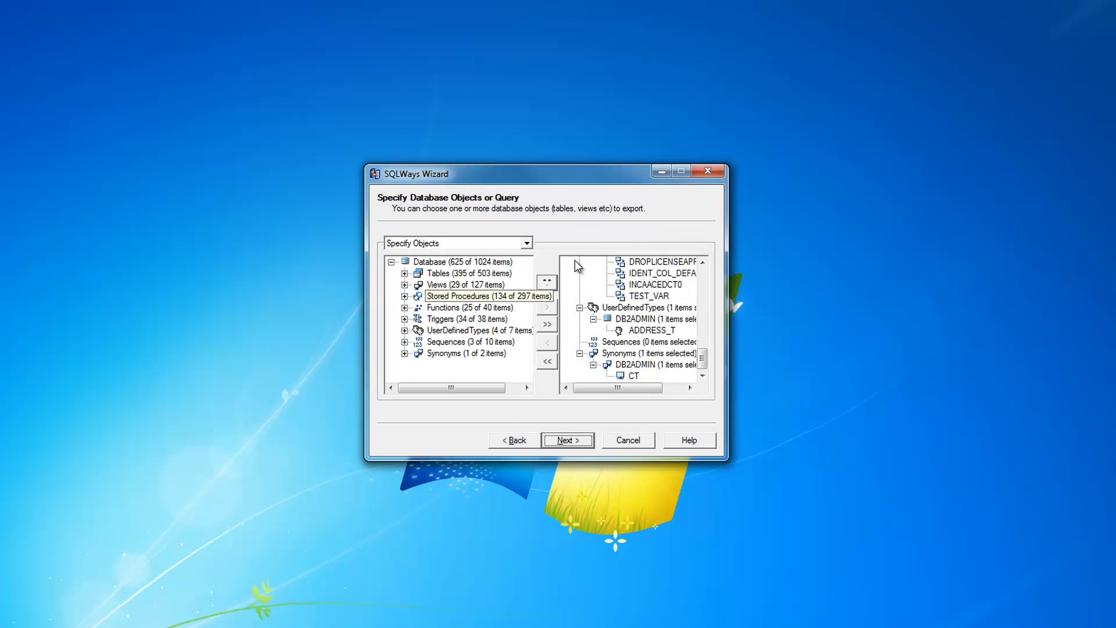
Inspect the schemas left under the filtered tables, stored procedures and functions
{"action": "left_click", "coordinate": [405, 274]}
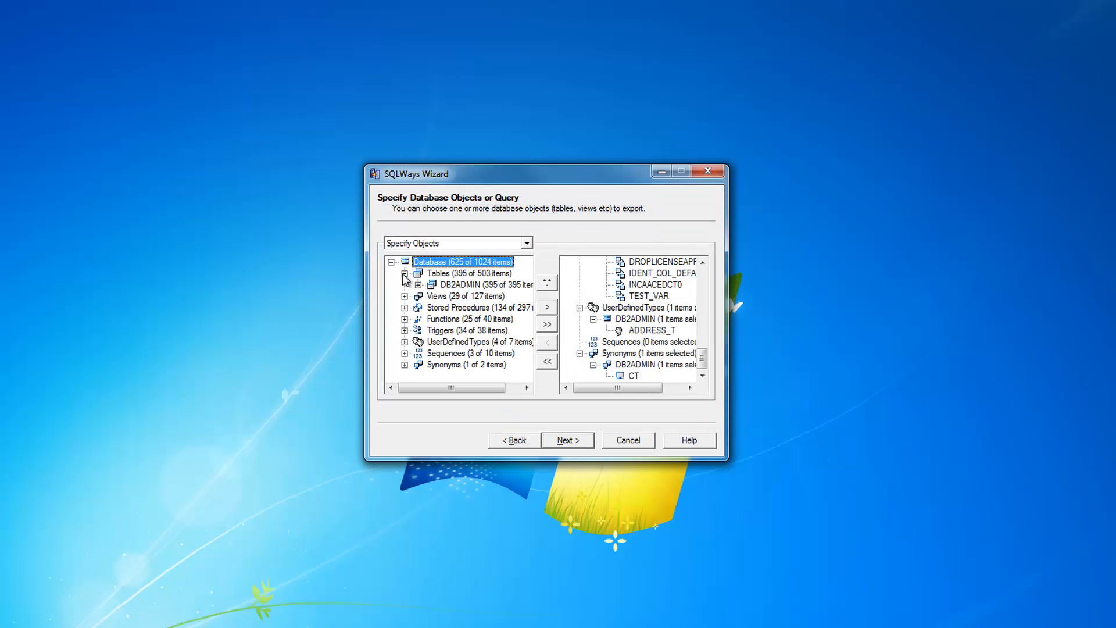
{"action": "left_click", "coordinate": [404, 273]}
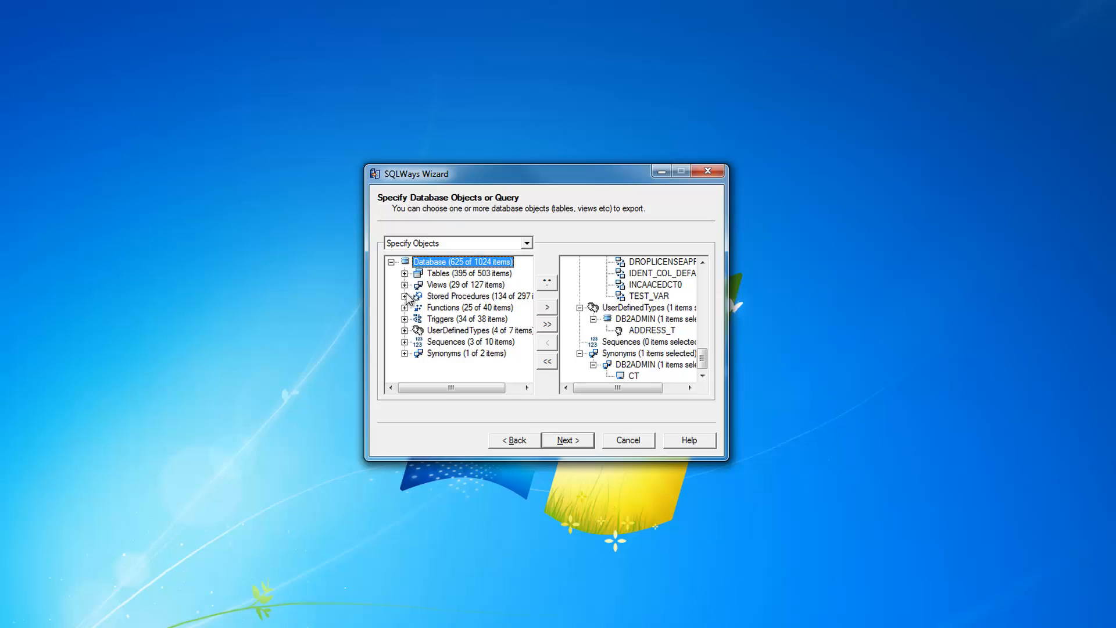
{"action": "left_click", "coordinate": [405, 296]}
{"action": "left_click", "coordinate": [405, 296]}
{"action": "left_click", "coordinate": [405, 308]}
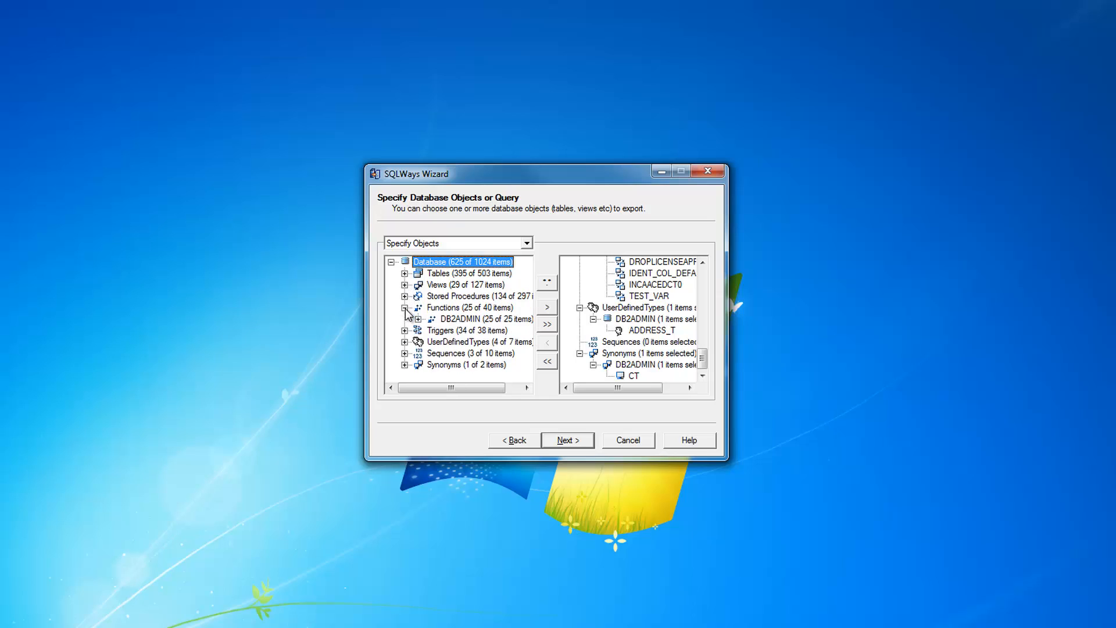
{"action": "left_click", "coordinate": [405, 307]}
Remove the DB2ADMIN.* filter from the object selection and apply the change
{"action": "left_click", "coordinate": [547, 282]}
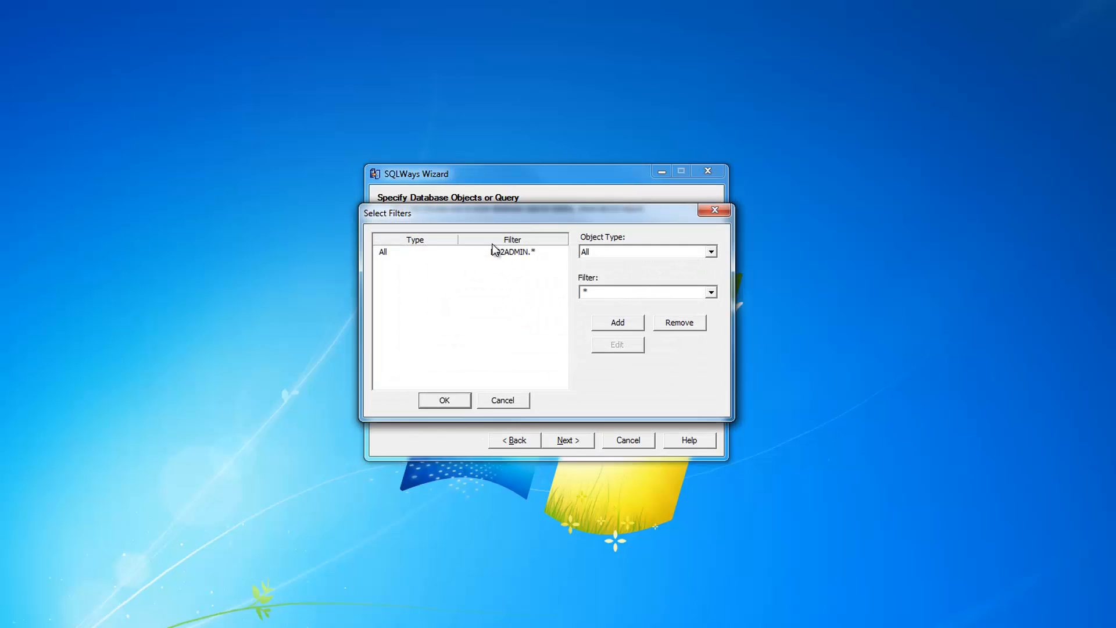
{"action": "left_click", "coordinate": [429, 253]}
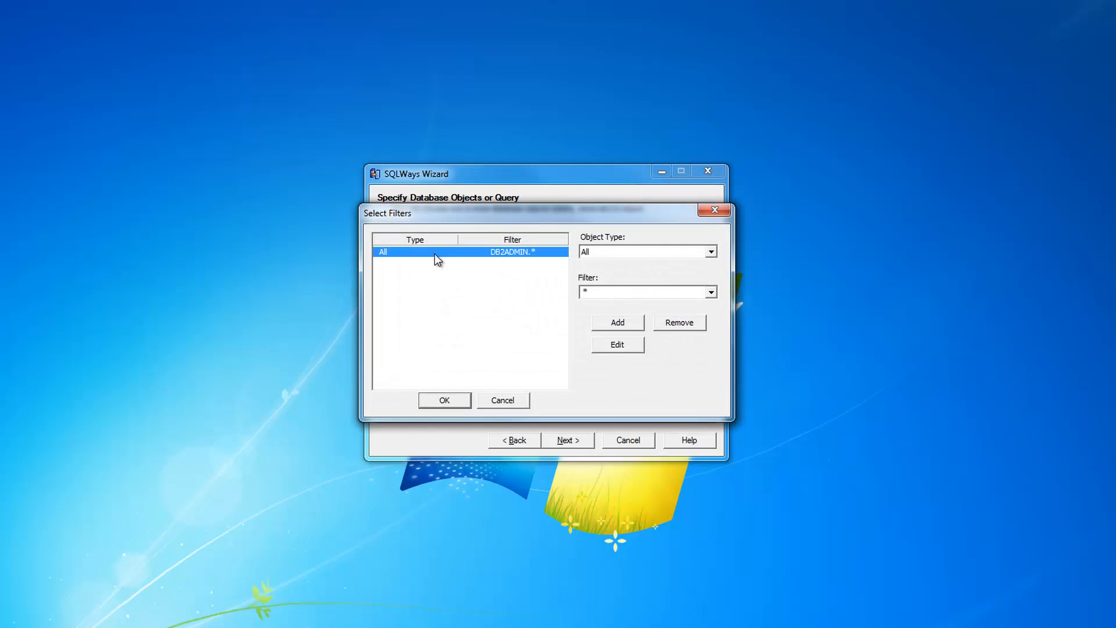
{"action": "left_click", "coordinate": [662, 325]}
{"action": "left_click", "coordinate": [461, 400]}
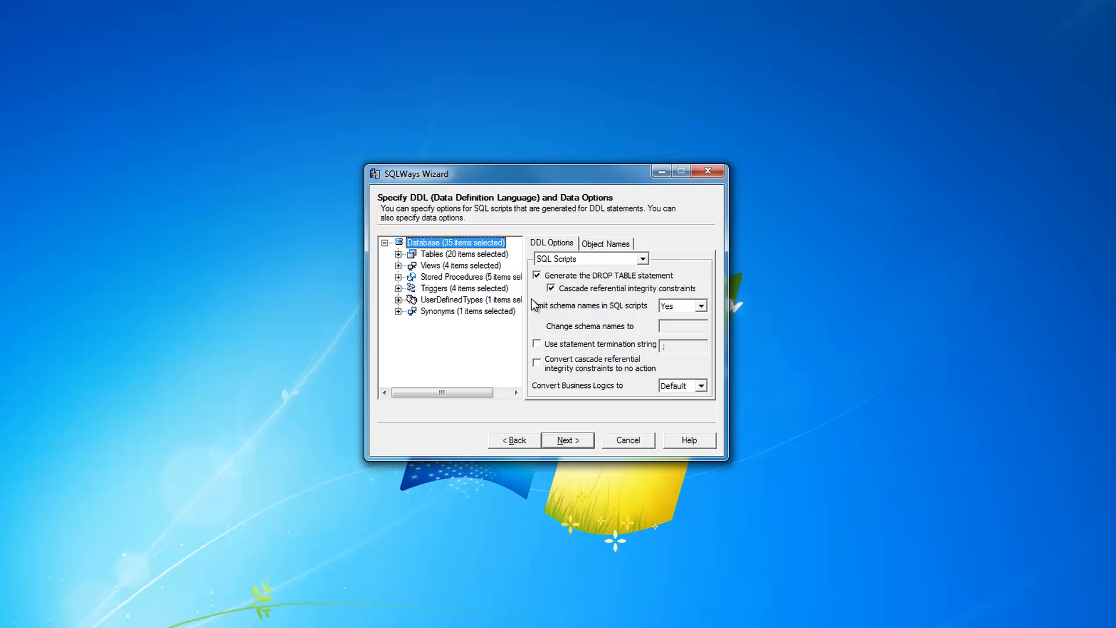
Review the object naming options for the whole database and return to the DDL options
{"action": "left_click", "coordinate": [605, 244]}
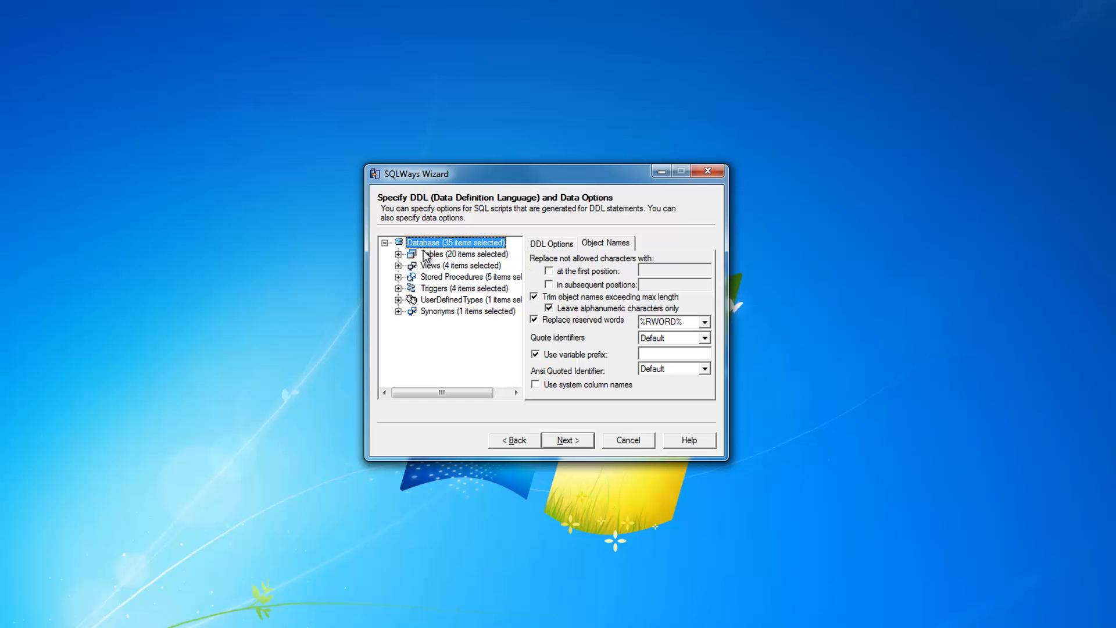
{"action": "left_click", "coordinate": [554, 246]}
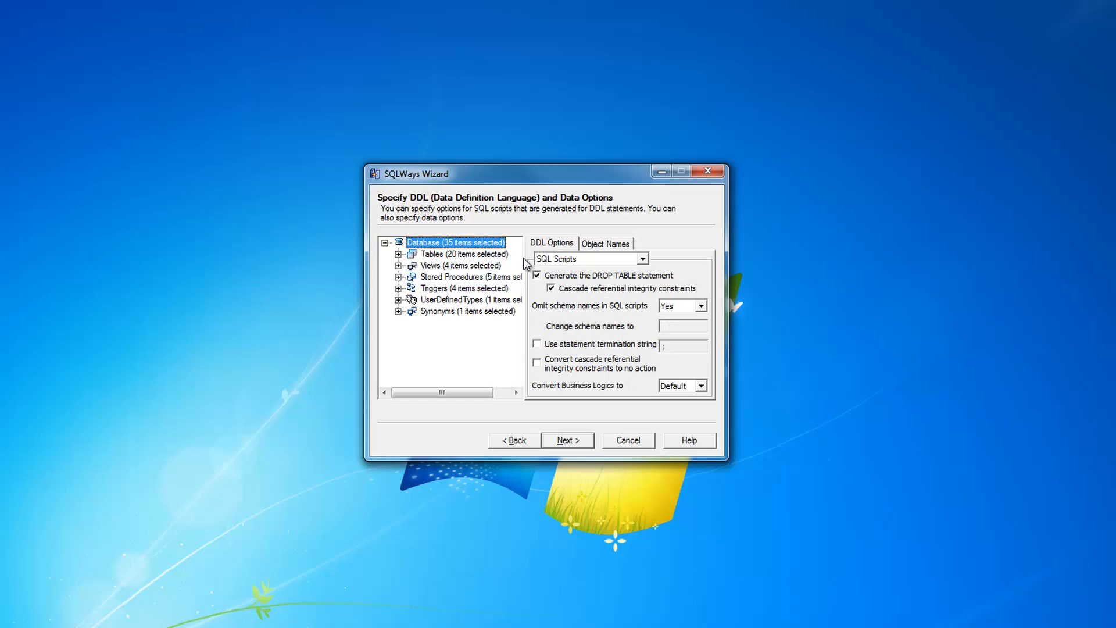
Inspect the global data type mapping for all tables, opening several target types such as VARCHAR and VARCHAR(254)
{"action": "left_click", "coordinate": [435, 254]}
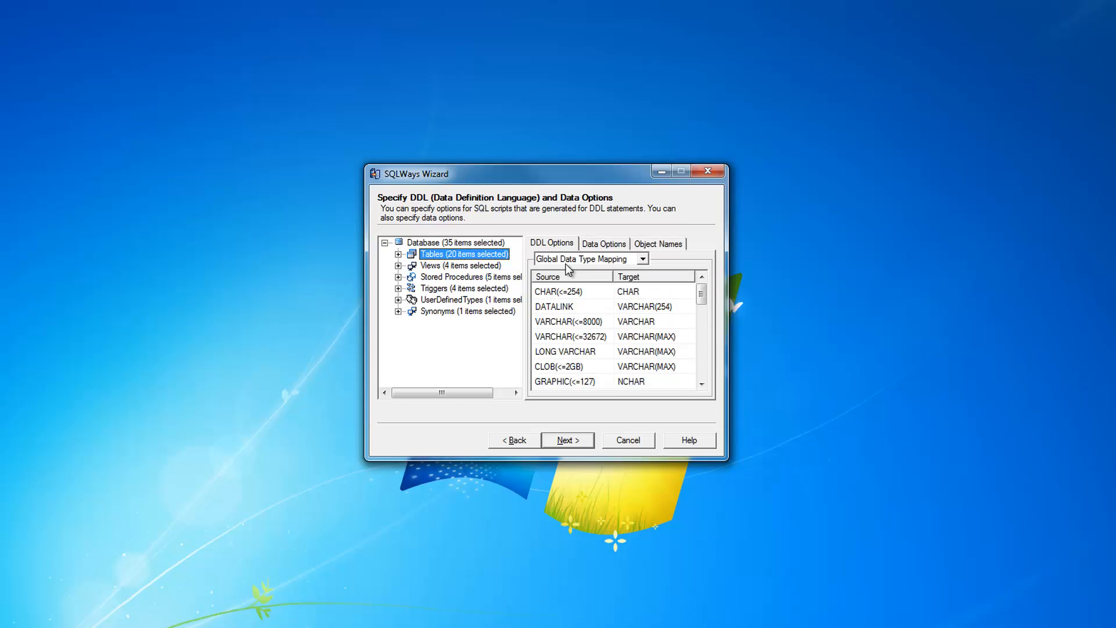
{"action": "mouse_move", "coordinate": [703, 296]}
{"action": "left_mouse_down"}
{"action": "mouse_move", "coordinate": [711, 381]}
{"action": "mouse_move", "coordinate": [722, 291]}
{"action": "mouse_move", "coordinate": [712, 286]}
{"action": "left_mouse_up"}
{"action": "left_click", "coordinate": [666, 322]}
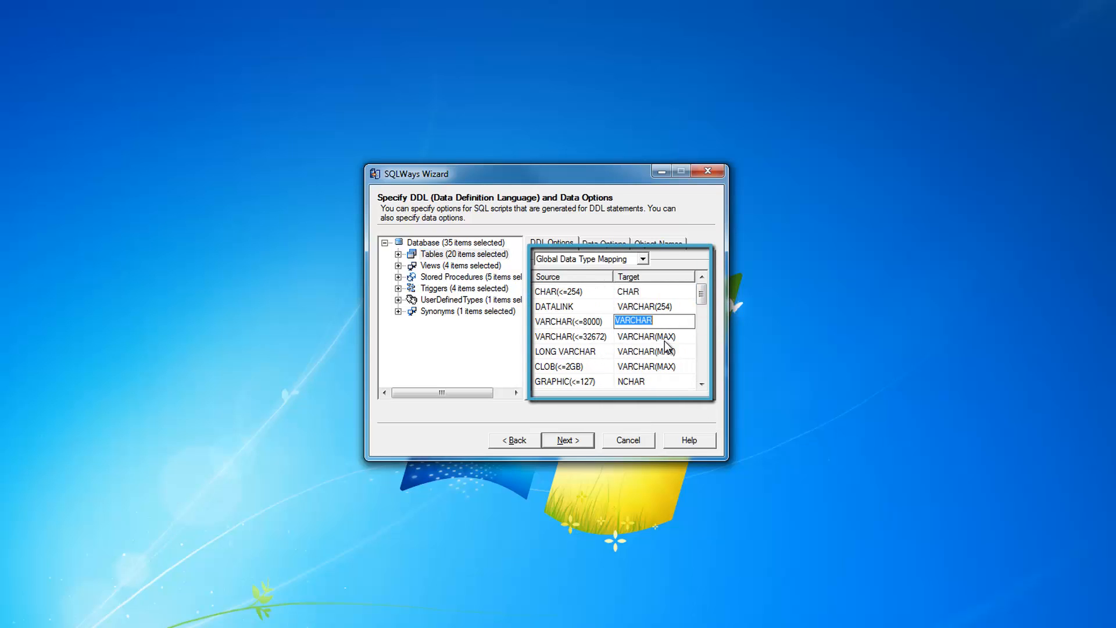
{"action": "left_click", "coordinate": [664, 350]}
{"action": "left_click", "coordinate": [662, 368]}
{"action": "left_click", "coordinate": [666, 308]}
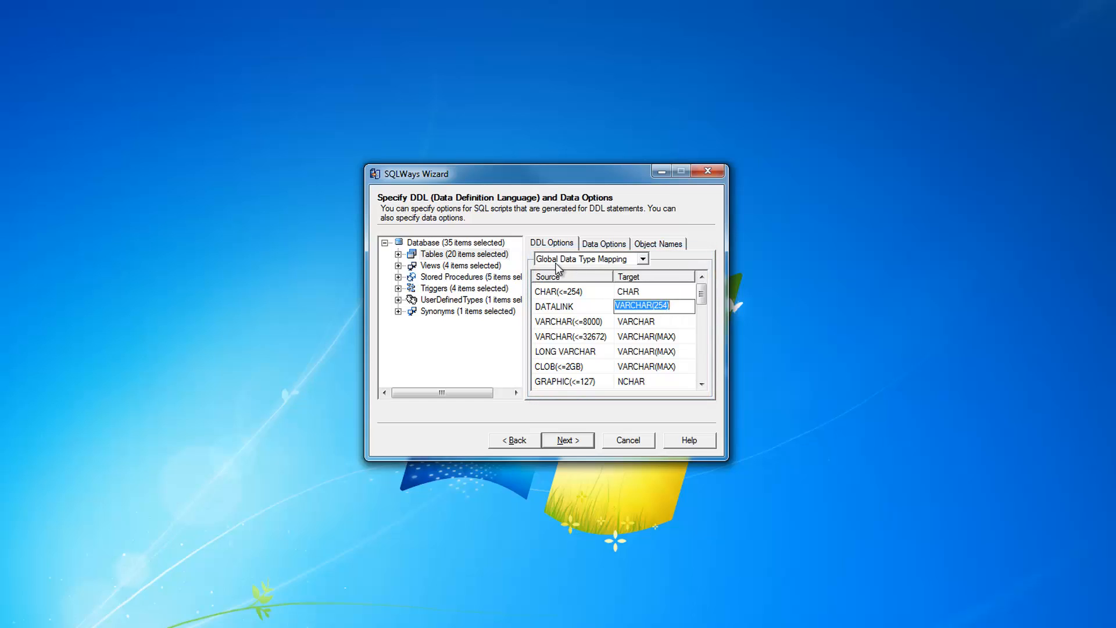
Inspect the column data type mapping in the DDL options of the CLIENTES table under DB2ADMIN
{"action": "left_click", "coordinate": [398, 254]}
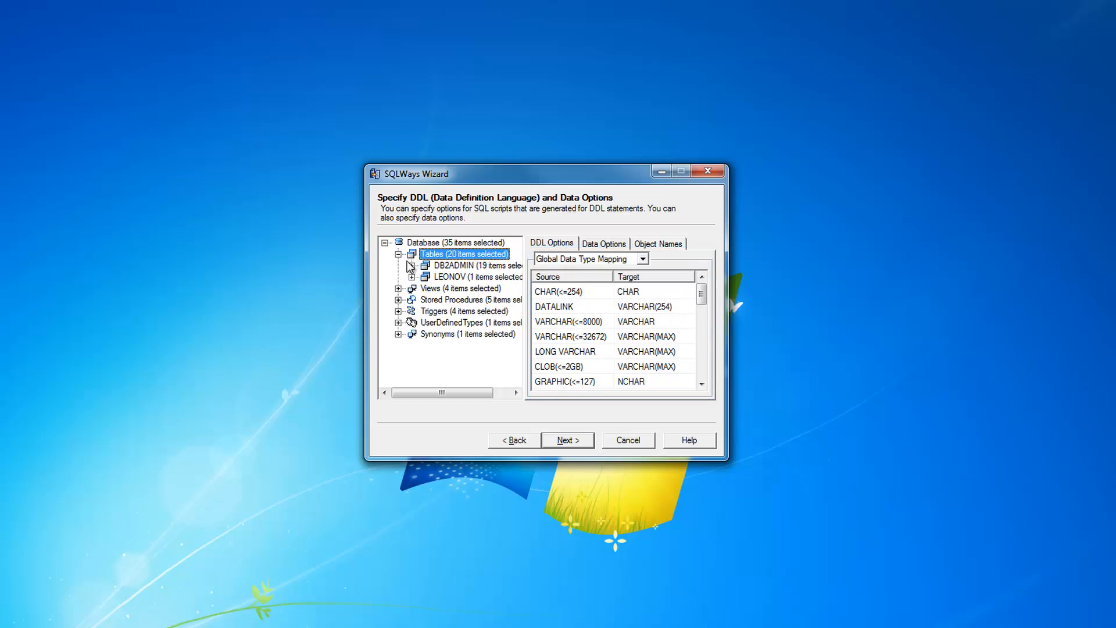
{"action": "left_click", "coordinate": [411, 265]}
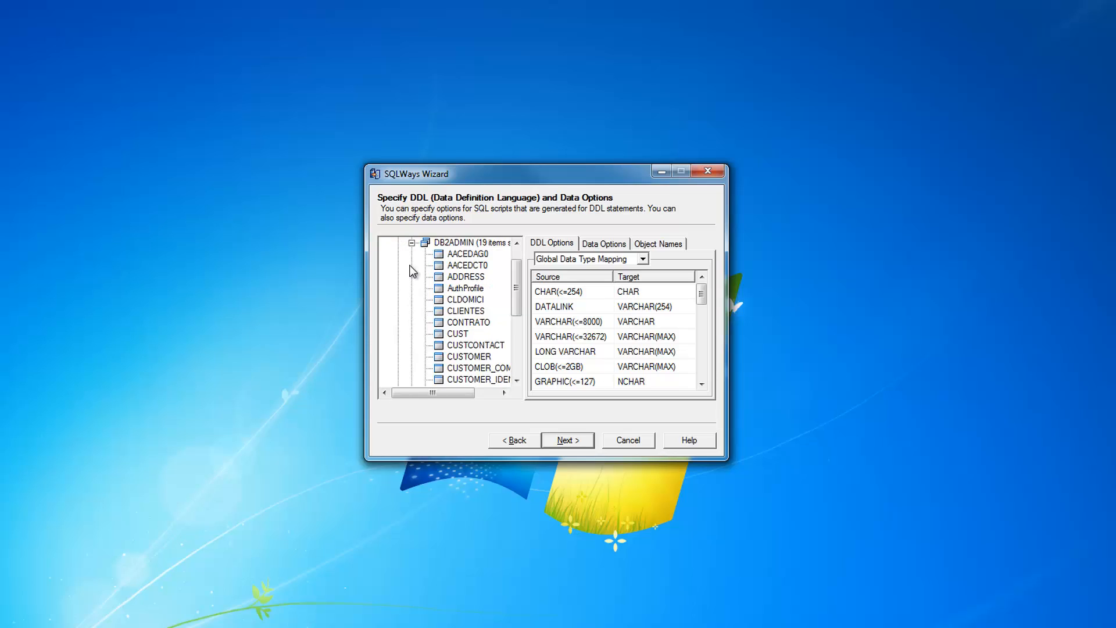
{"action": "left_click", "coordinate": [466, 311]}
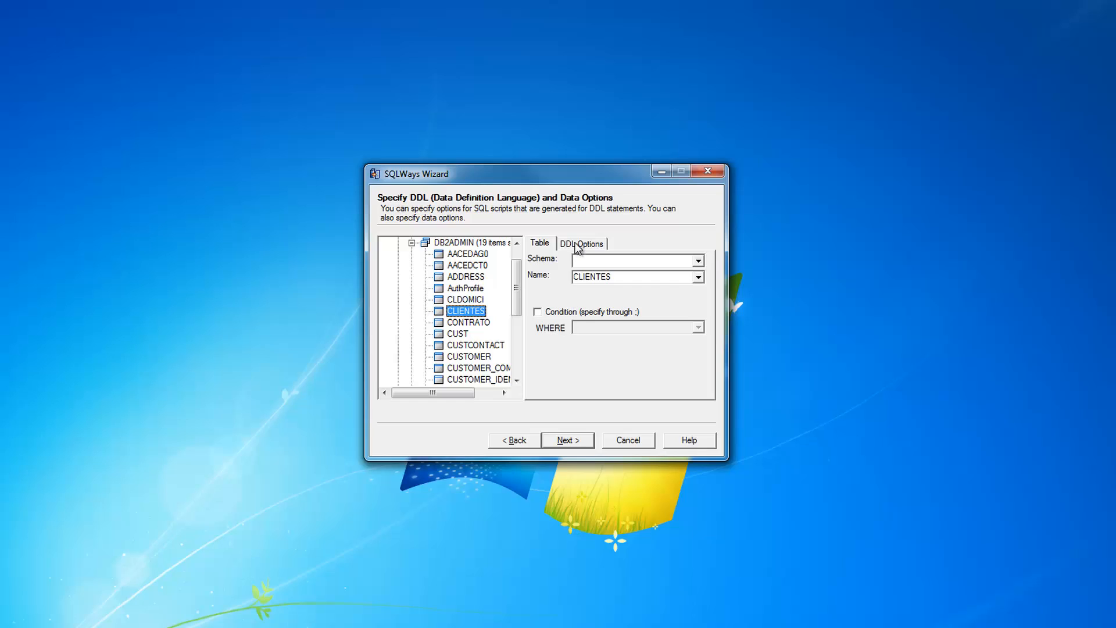
{"action": "left_click", "coordinate": [577, 244]}
{"action": "left_click", "coordinate": [676, 291]}
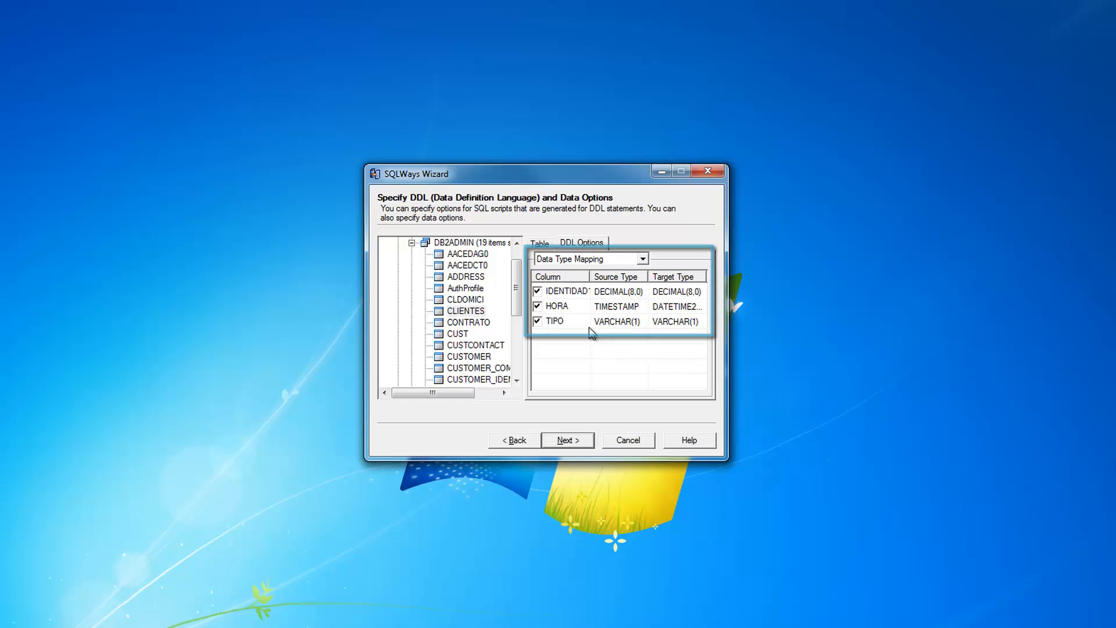
{"action": "scroll", "coordinate": [515, 308], "scroll_direction": "up", "scroll_amount": 2}
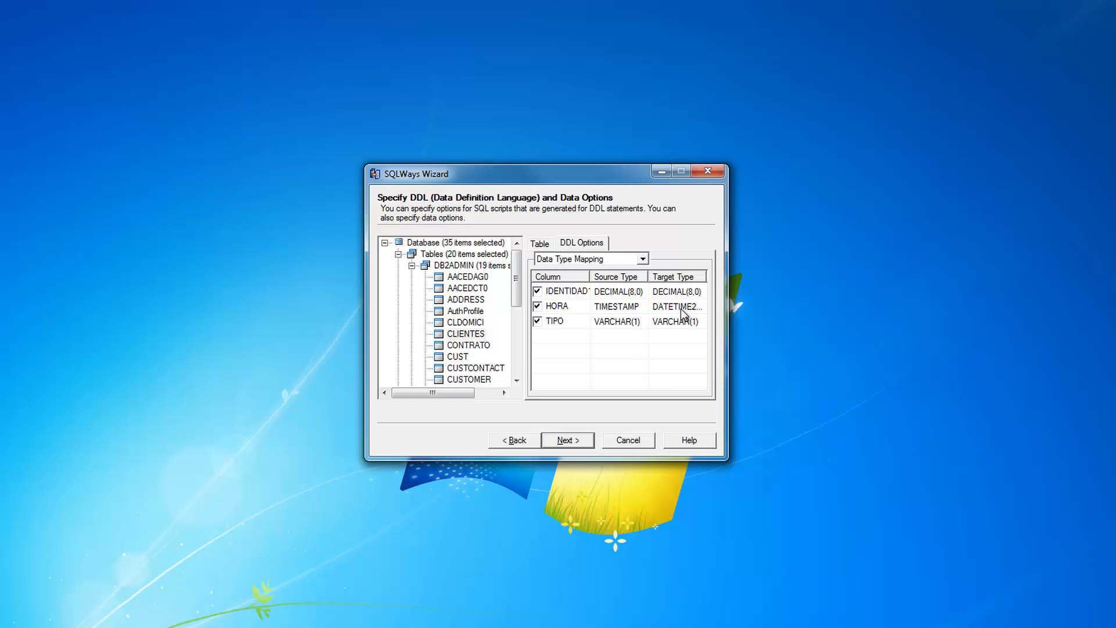
Go back to the options for all tables and switch Export Data off and on again in the data options
{"action": "left_click", "coordinate": [443, 256]}
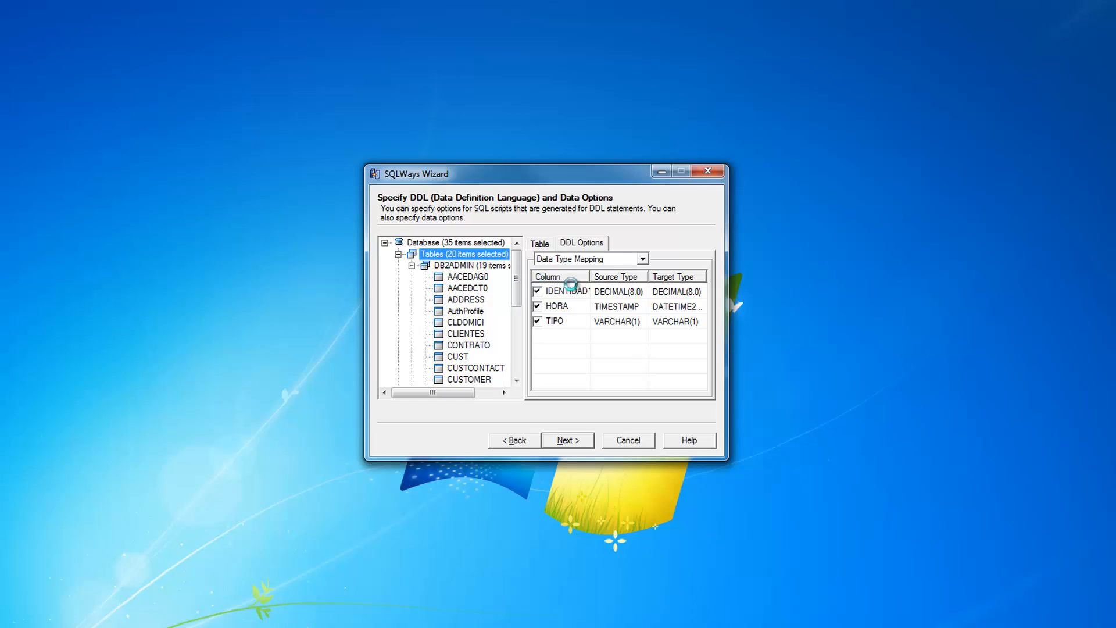
{"action": "left_click", "coordinate": [412, 265]}
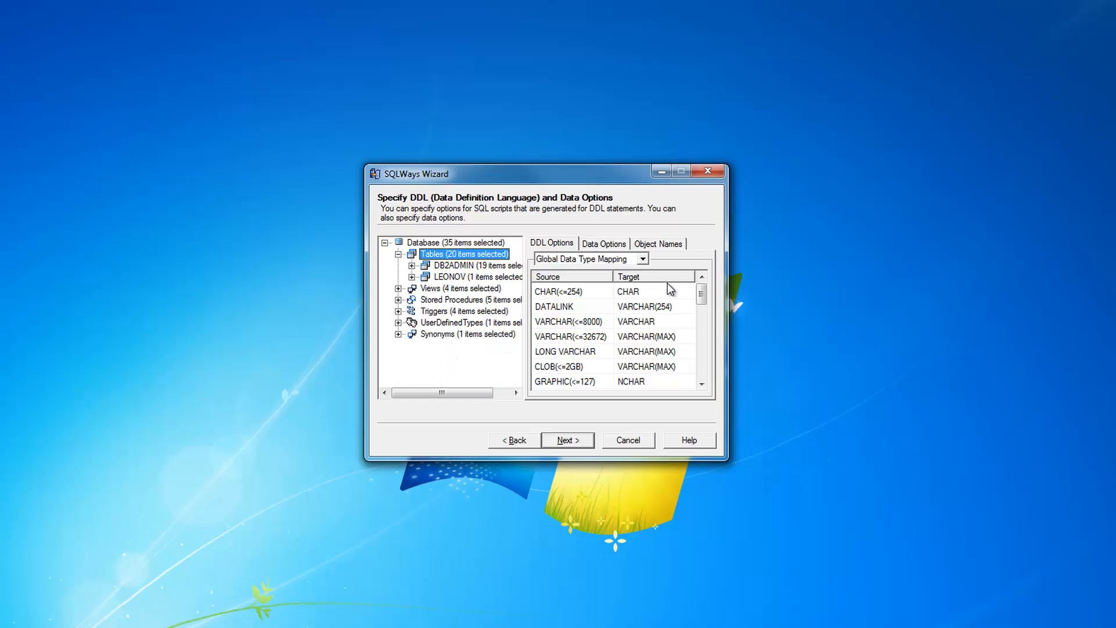
{"action": "left_click", "coordinate": [613, 246]}
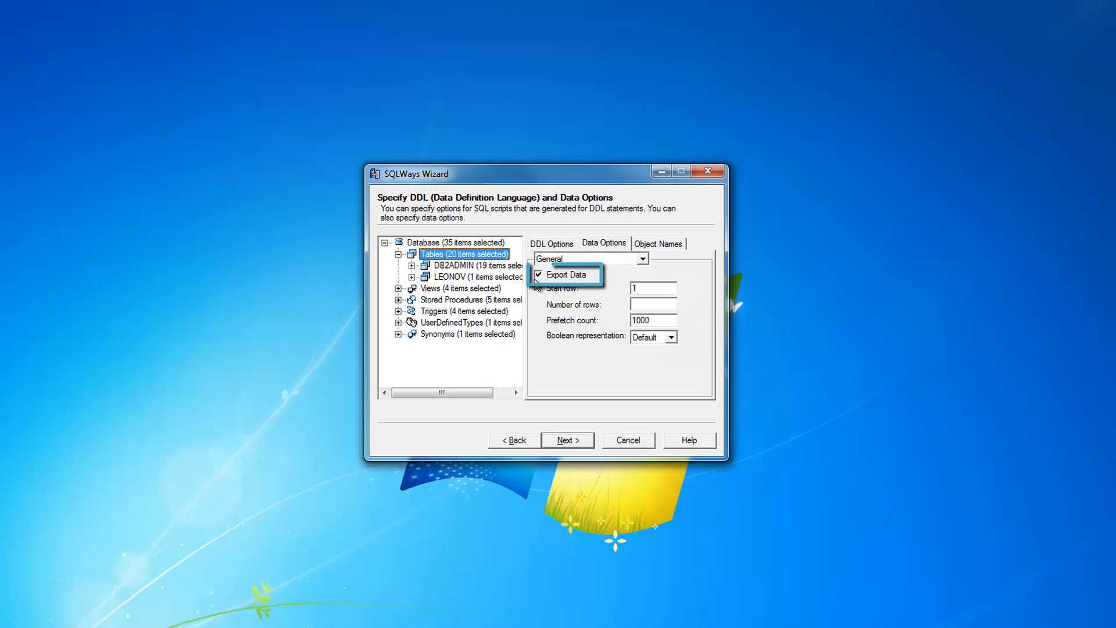
{"action": "left_click", "coordinate": [561, 276]}
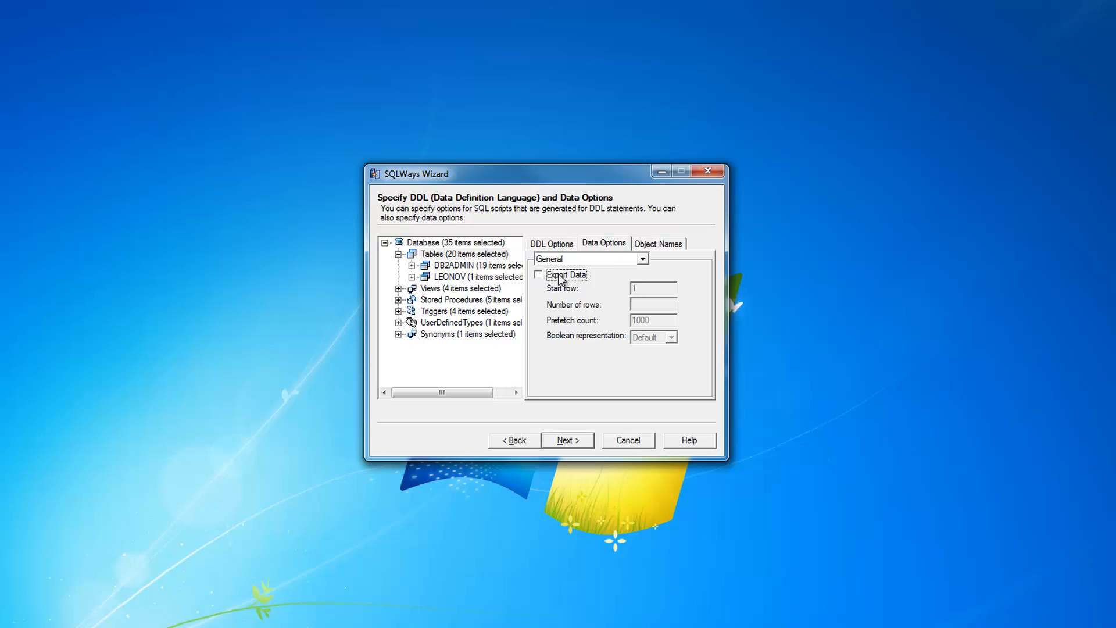
{"action": "left_click", "coordinate": [561, 279]}
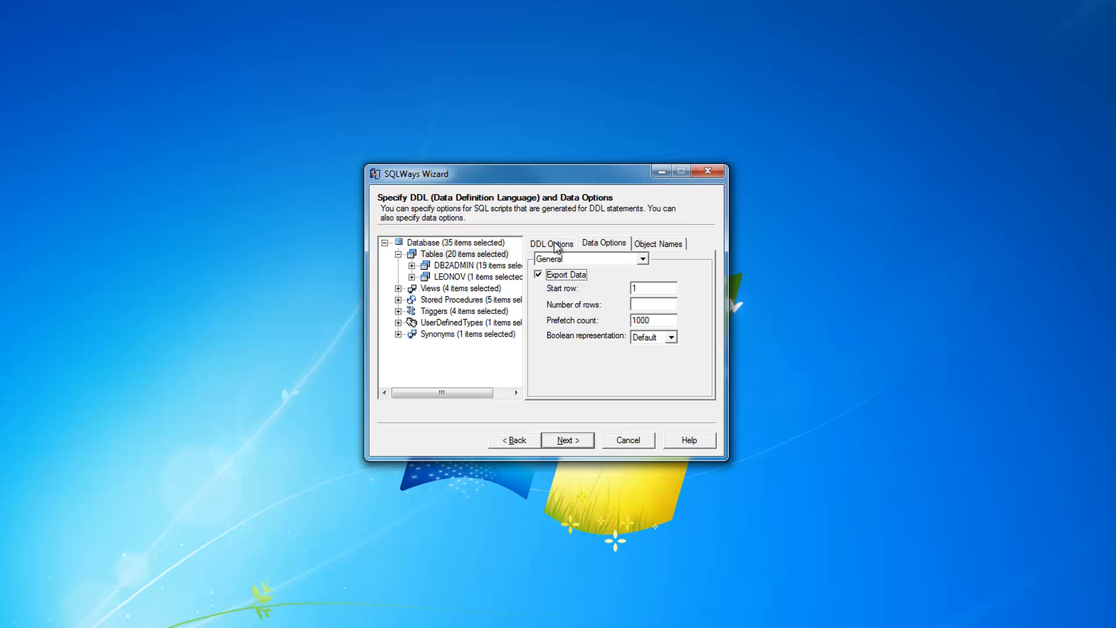
Show the SQL Scripts group of DDL options for all tables and turn off Generate DDL
{"action": "left_click", "coordinate": [555, 246]}
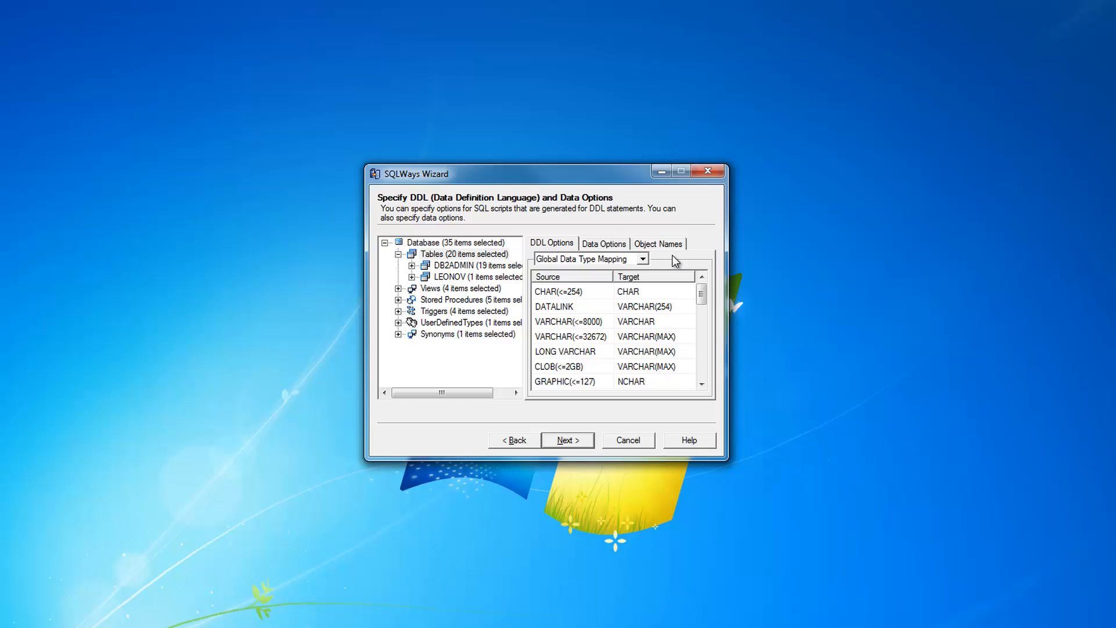
{"action": "left_click", "coordinate": [642, 259]}
{"action": "left_click", "coordinate": [567, 268]}
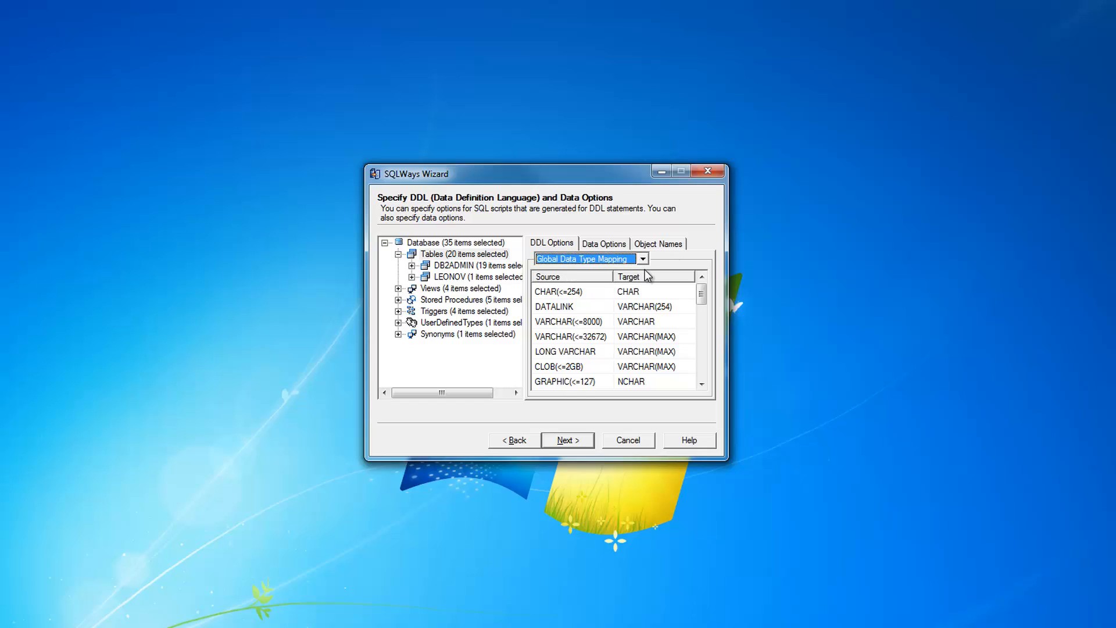
{"action": "left_click", "coordinate": [643, 259]}
{"action": "left_click", "coordinate": [567, 273]}
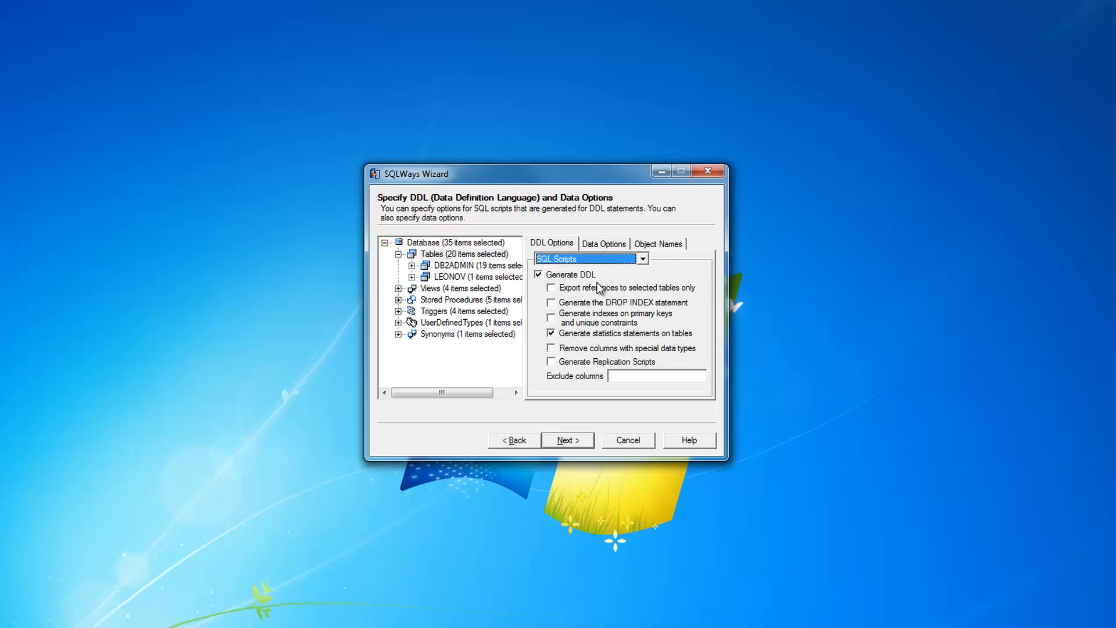
{"action": "left_click", "coordinate": [562, 279]}
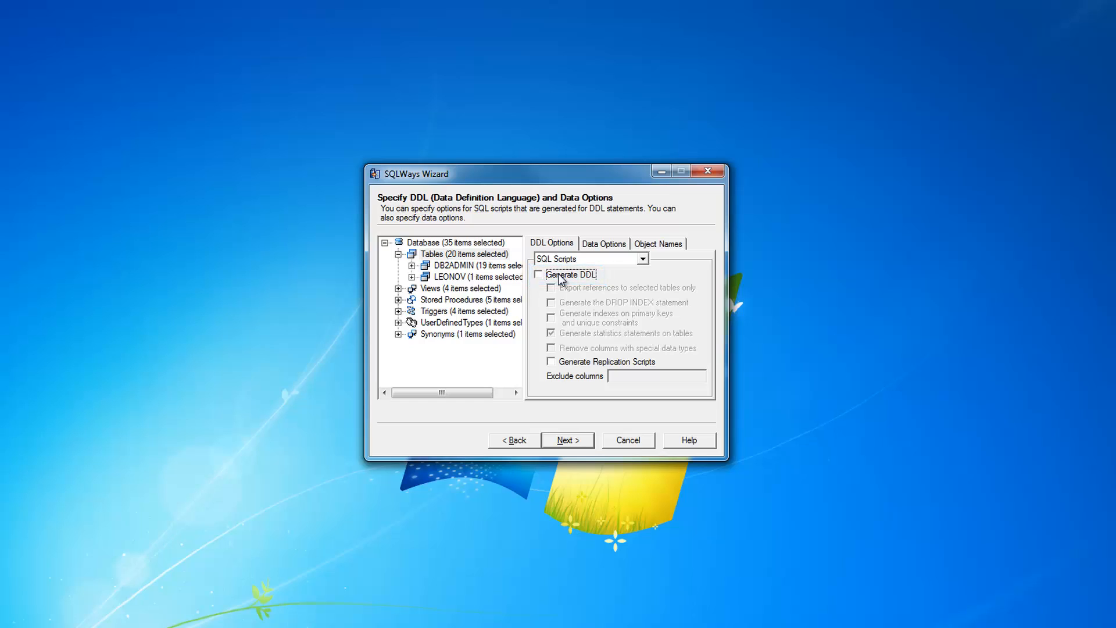
Review the source-to-target object names of all tables, opening the target names of CLIENTES and AuthProfile for editing
{"action": "left_click", "coordinate": [677, 244]}
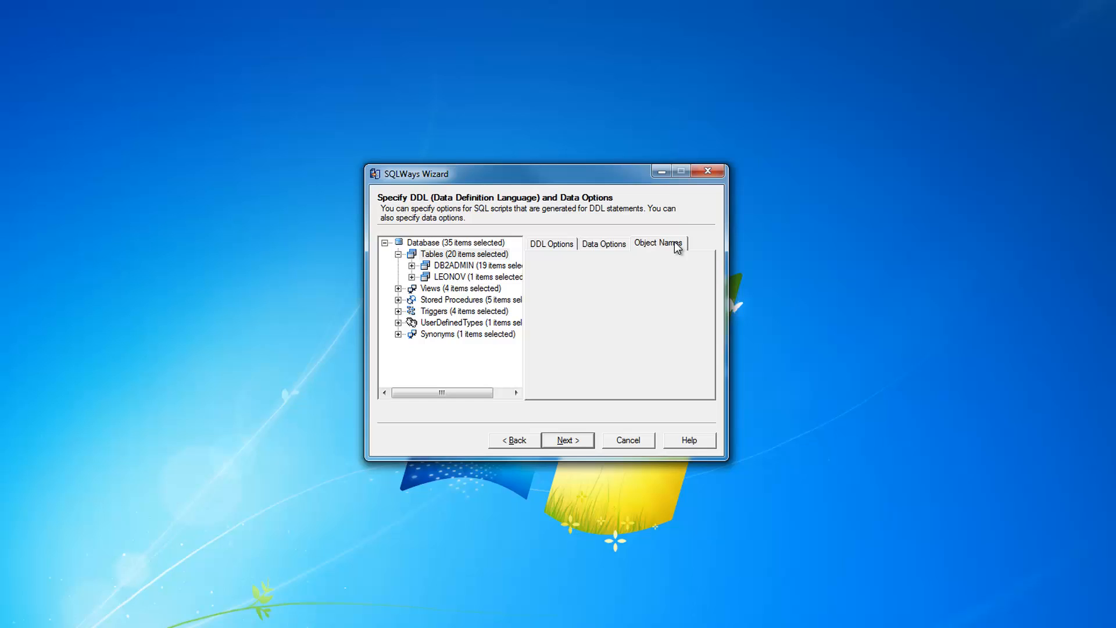
{"action": "scroll", "coordinate": [696, 325], "scroll_direction": "down", "scroll_amount": 2}
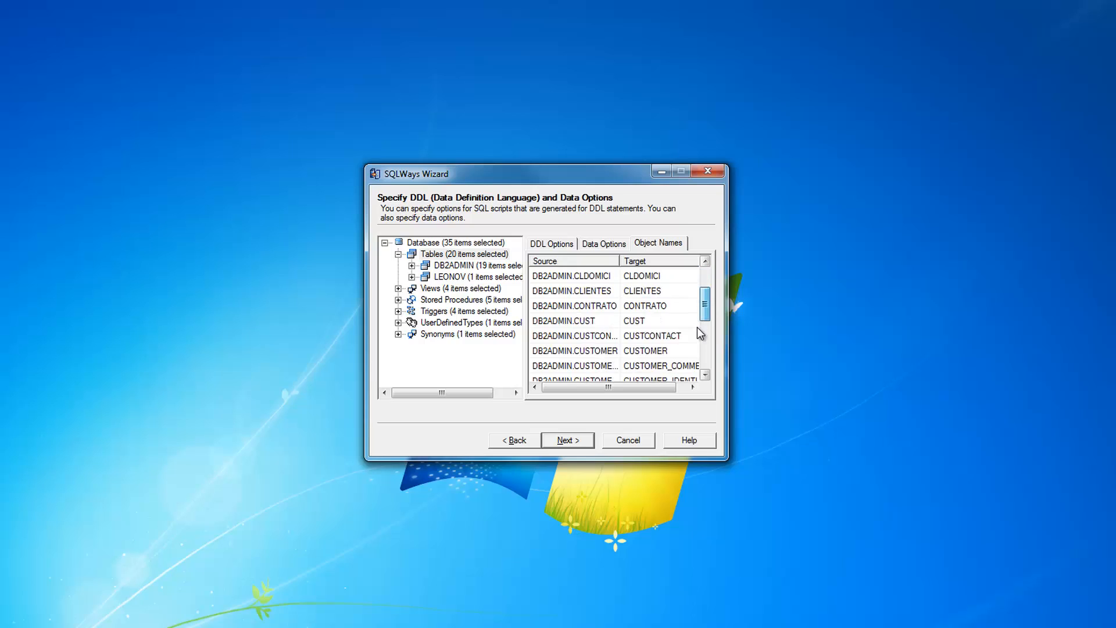
{"action": "scroll", "coordinate": [698, 333], "scroll_direction": "down", "scroll_amount": 3}
{"action": "scroll", "coordinate": [699, 309], "scroll_direction": "up", "scroll_amount": 5}
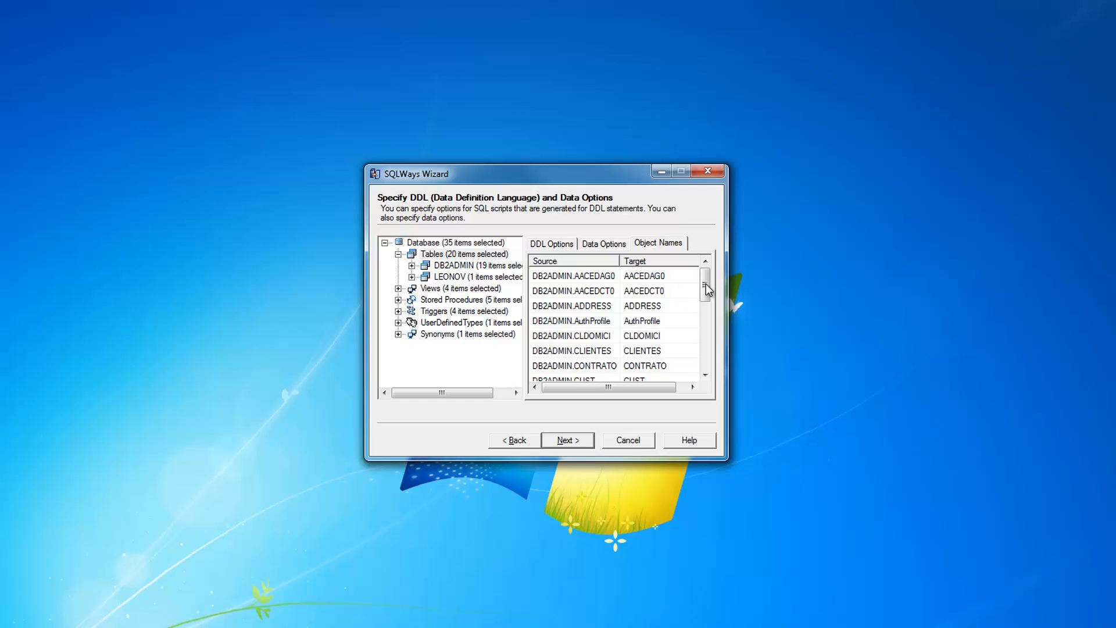
{"action": "left_click", "coordinate": [673, 320]}
{"action": "left_click", "coordinate": [668, 354]}
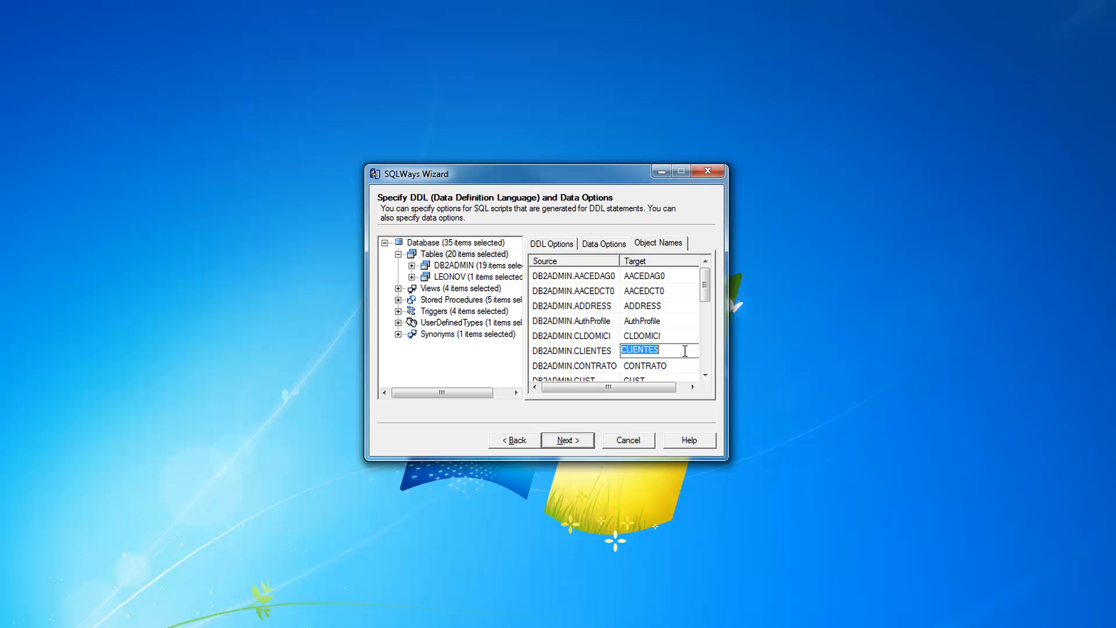
{"action": "left_click", "coordinate": [692, 320]}
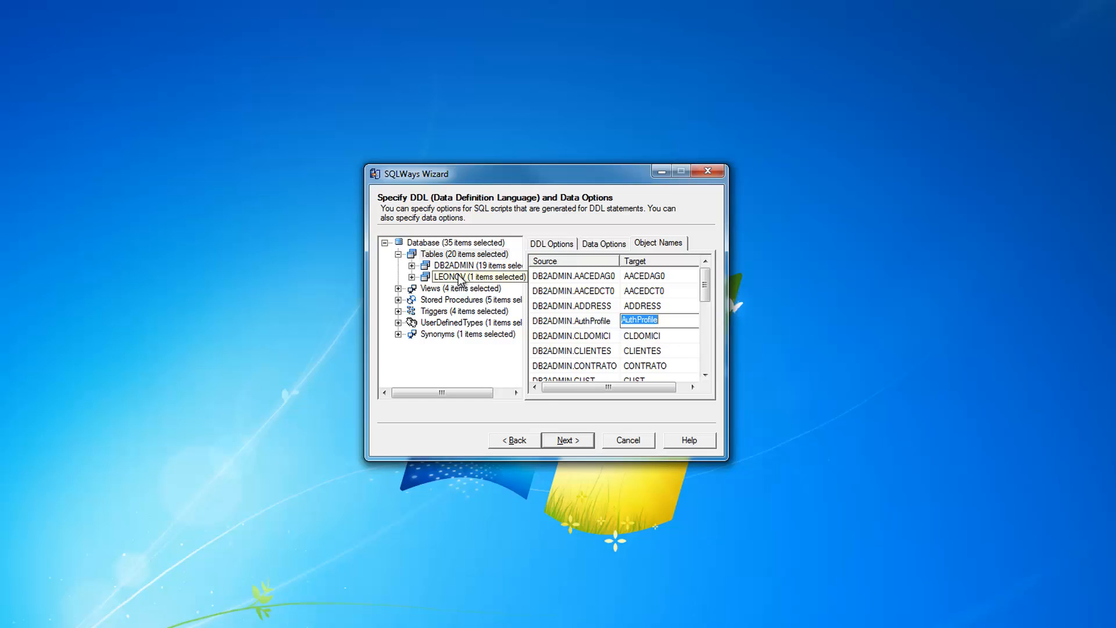
Accept the export file options with export directory S:\Demo\DB2LUW2MSSQL\Export2012 and keep Export Data turned on
{"action": "left_click", "coordinate": [566, 441]}
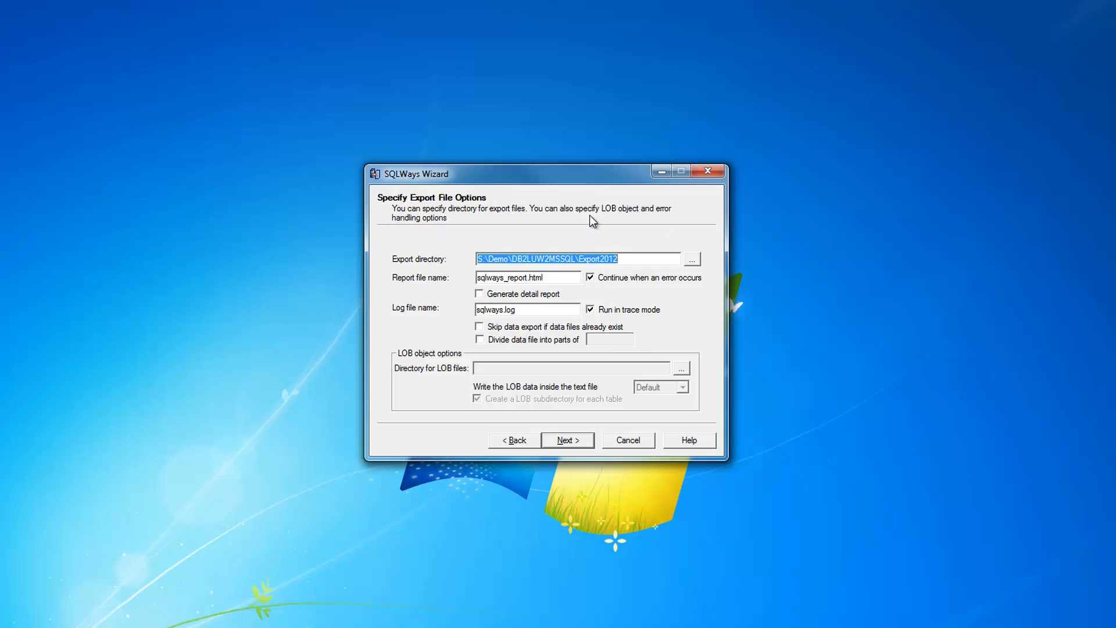
{"action": "left_click_drag", "start_coordinate": [639, 259], "coordinate": [475, 259]}
{"action": "left_click", "coordinate": [651, 263]}
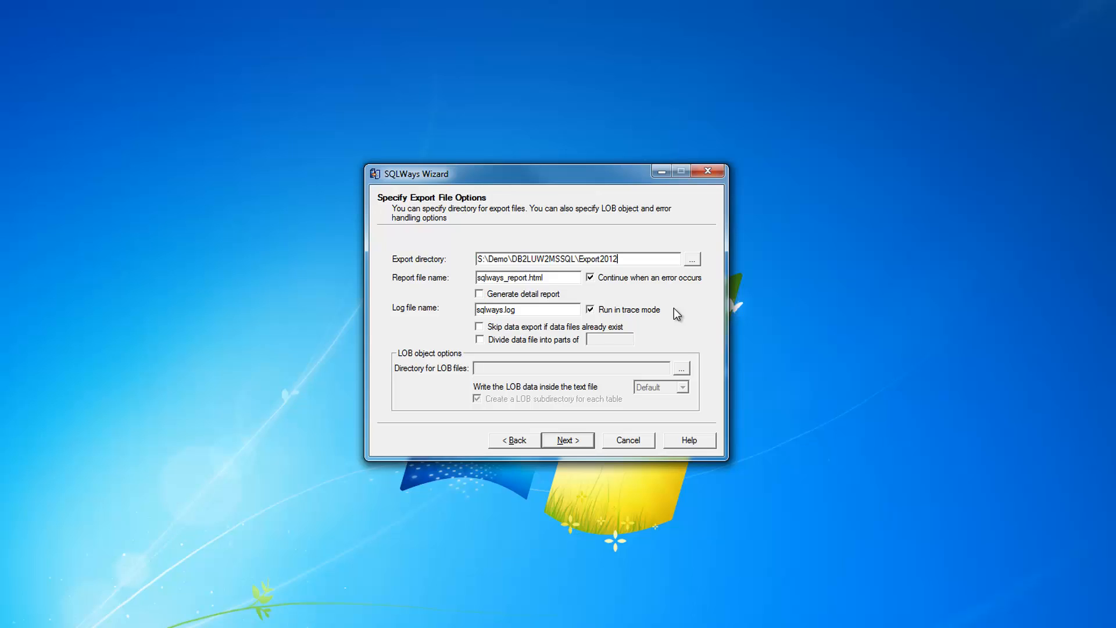
{"action": "left_click", "coordinate": [575, 438]}
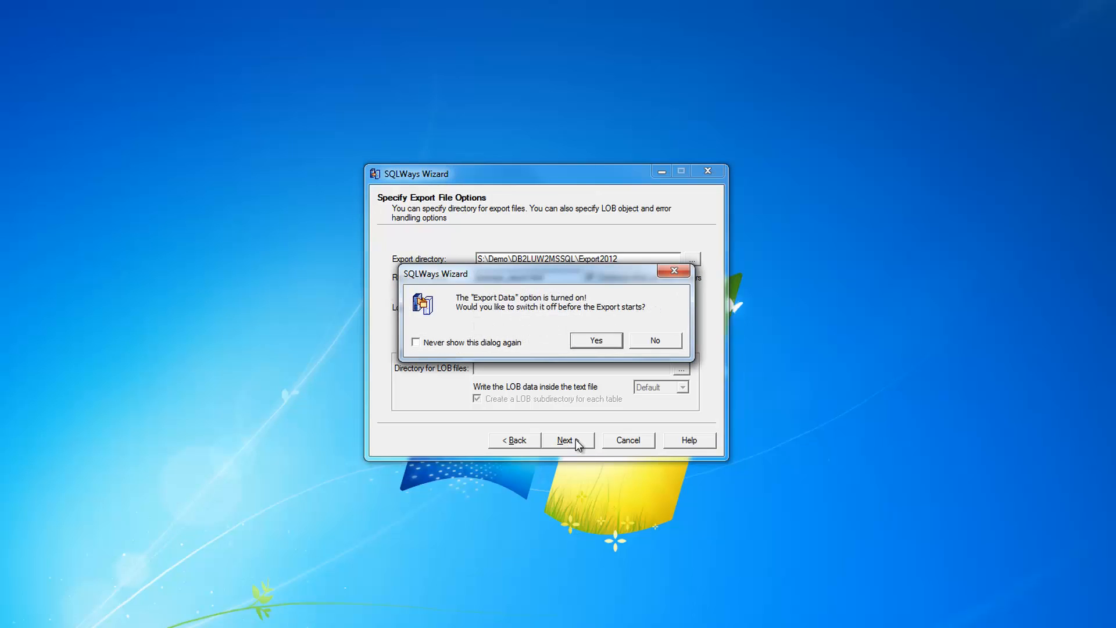
{"action": "left_click", "coordinate": [655, 341]}
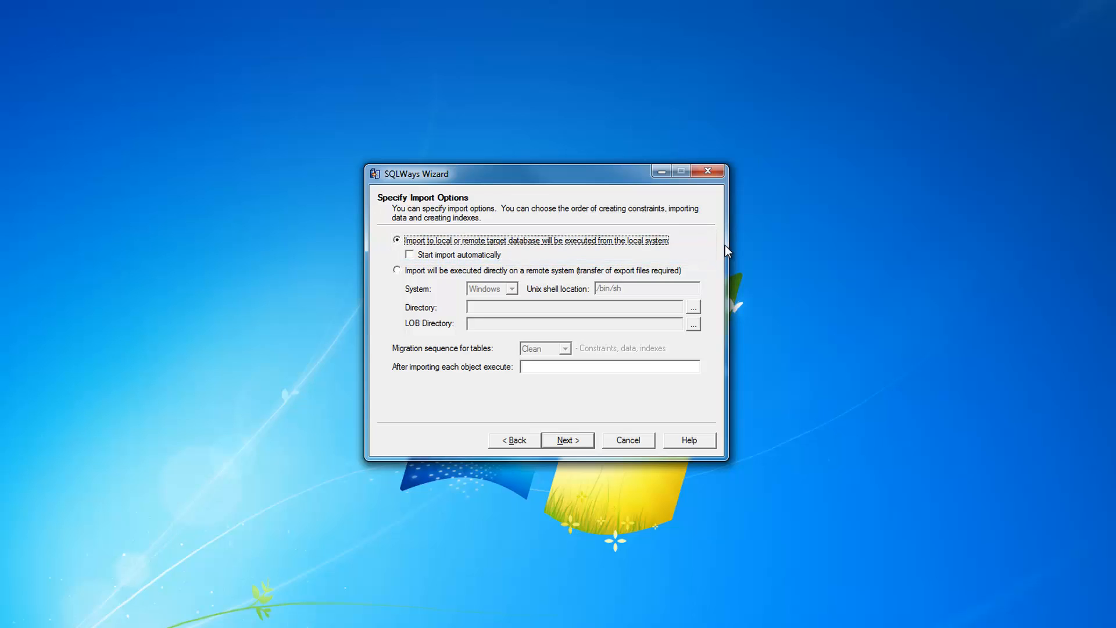
Enable automatic import start, keep the import executed from the local system, and continue to the summary
{"action": "left_click", "coordinate": [435, 255]}
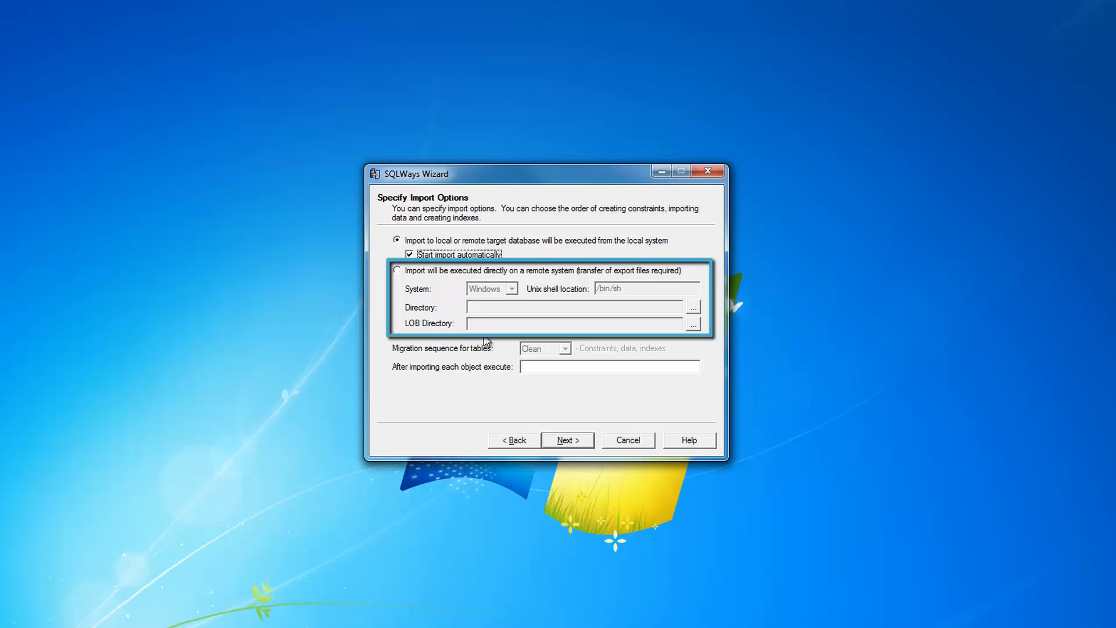
{"action": "left_click", "coordinate": [396, 270]}
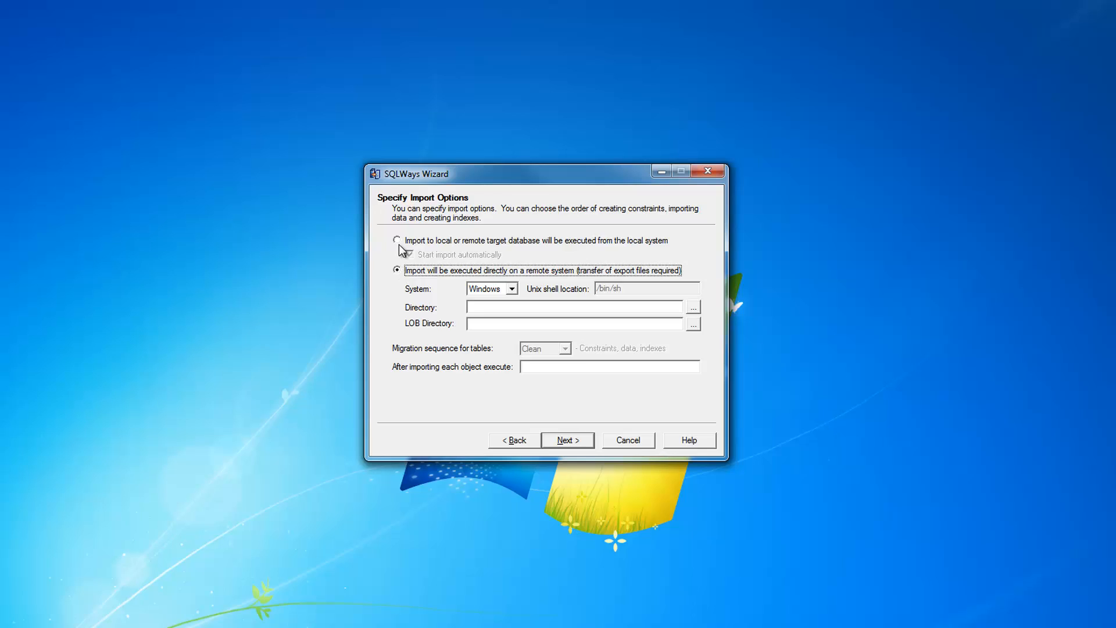
{"action": "left_click", "coordinate": [397, 240]}
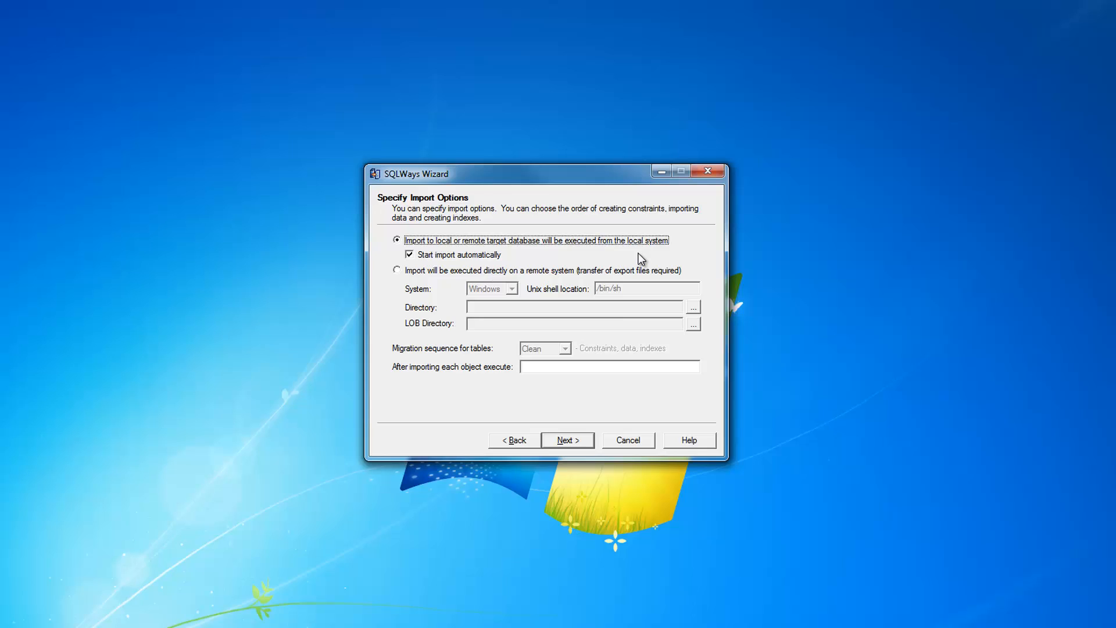
{"action": "left_click", "coordinate": [567, 441]}
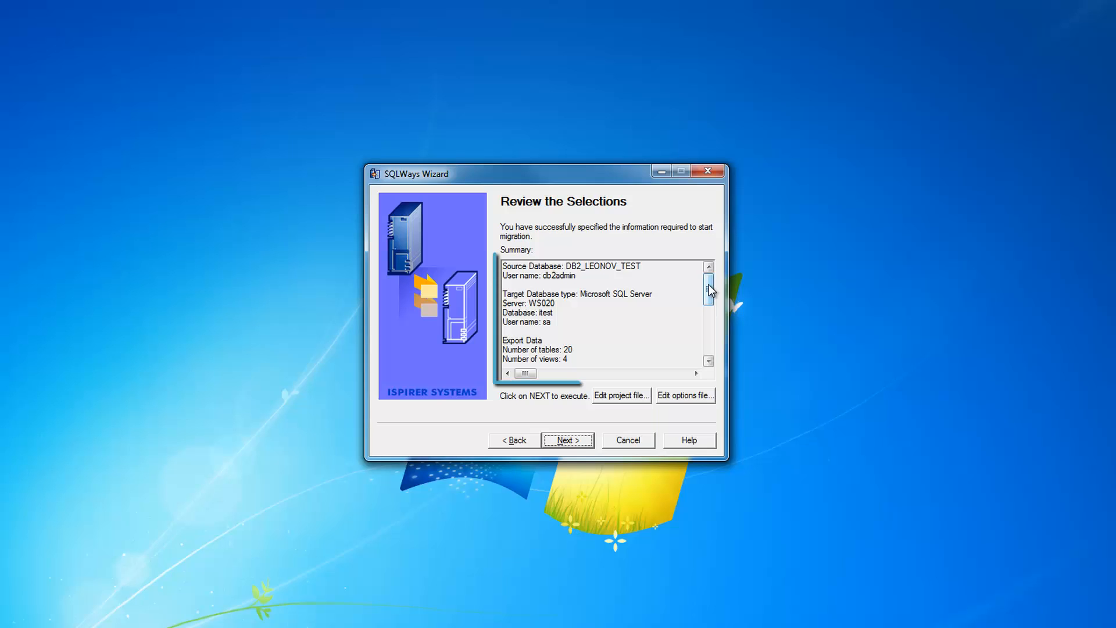
Review the summary of databases, object types and export directory, and start the migration
{"action": "left_click_drag", "start_coordinate": [709, 289], "coordinate": [709, 307]}
{"action": "left_click_drag", "start_coordinate": [595, 335], "coordinate": [502, 292]}
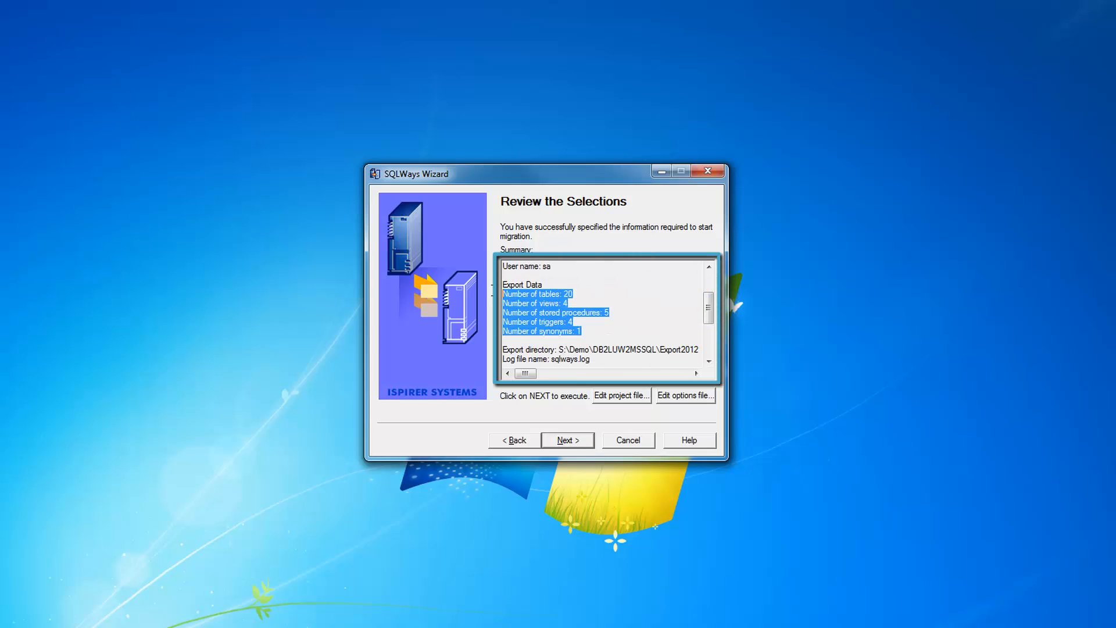
{"action": "left_click_drag", "start_coordinate": [709, 308], "coordinate": [719, 281]}
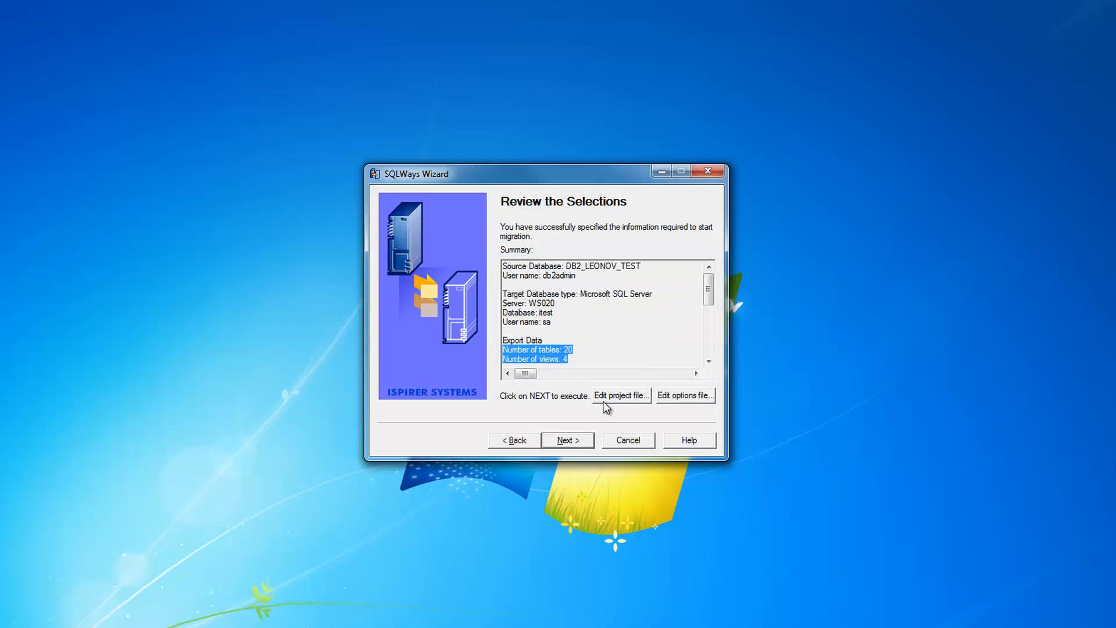
{"action": "left_click", "coordinate": [572, 439]}
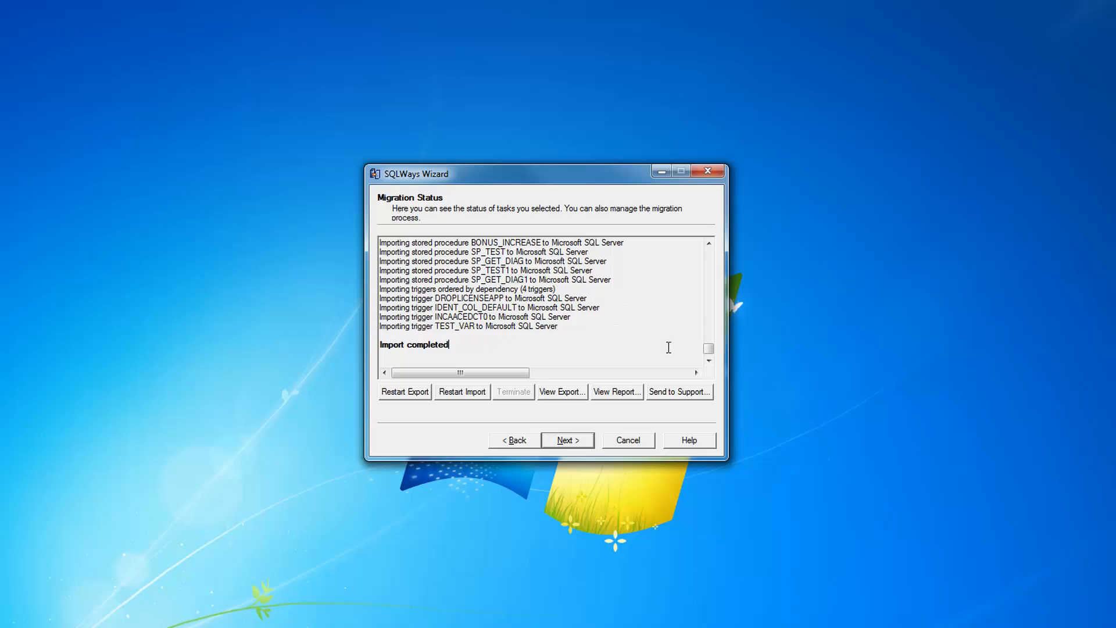
Look back through the migration status log for the imported tables and copied rows
{"action": "scroll", "coordinate": [668, 348], "scroll_direction": "up", "scroll_amount": 3}
{"action": "scroll", "coordinate": [669, 347], "scroll_direction": "up", "scroll_amount": 5}
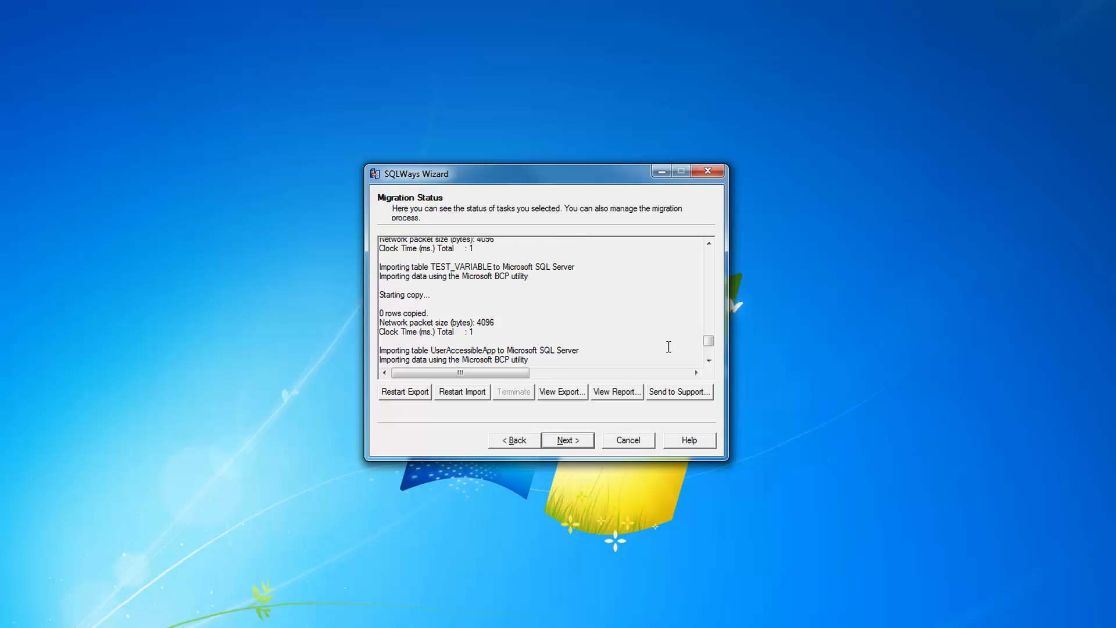
{"action": "scroll", "coordinate": [669, 346], "scroll_direction": "up", "scroll_amount": 1}
{"action": "scroll", "coordinate": [668, 346], "scroll_direction": "up", "scroll_amount": 5}
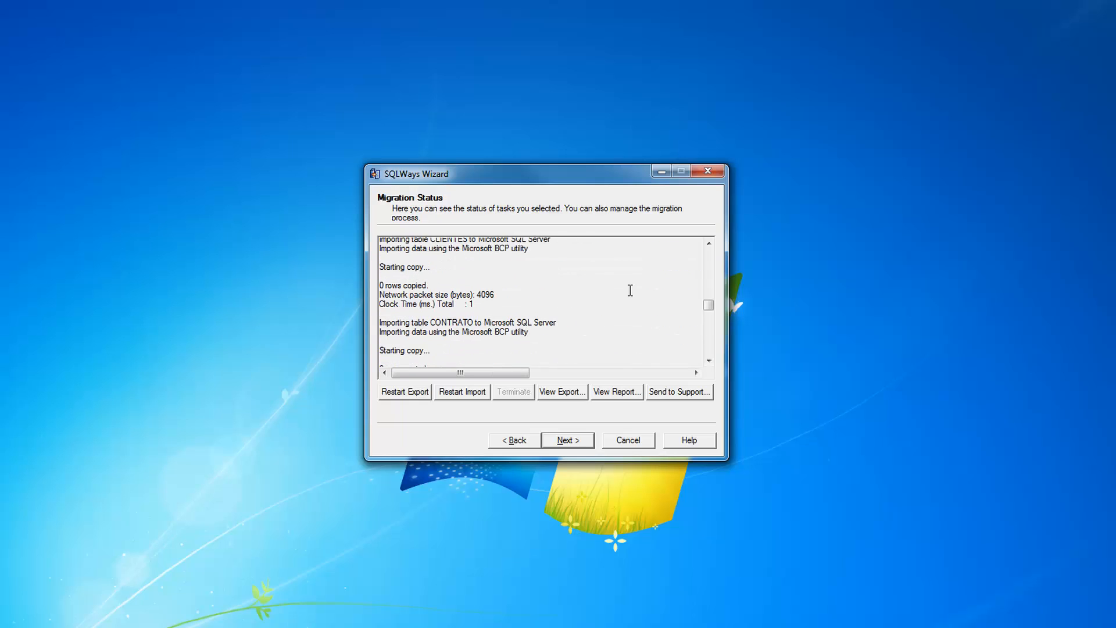
Look back through the migration status log to the start of the table import, then view the export folder
{"action": "scroll", "coordinate": [639, 284], "scroll_direction": "up", "scroll_amount": 3}
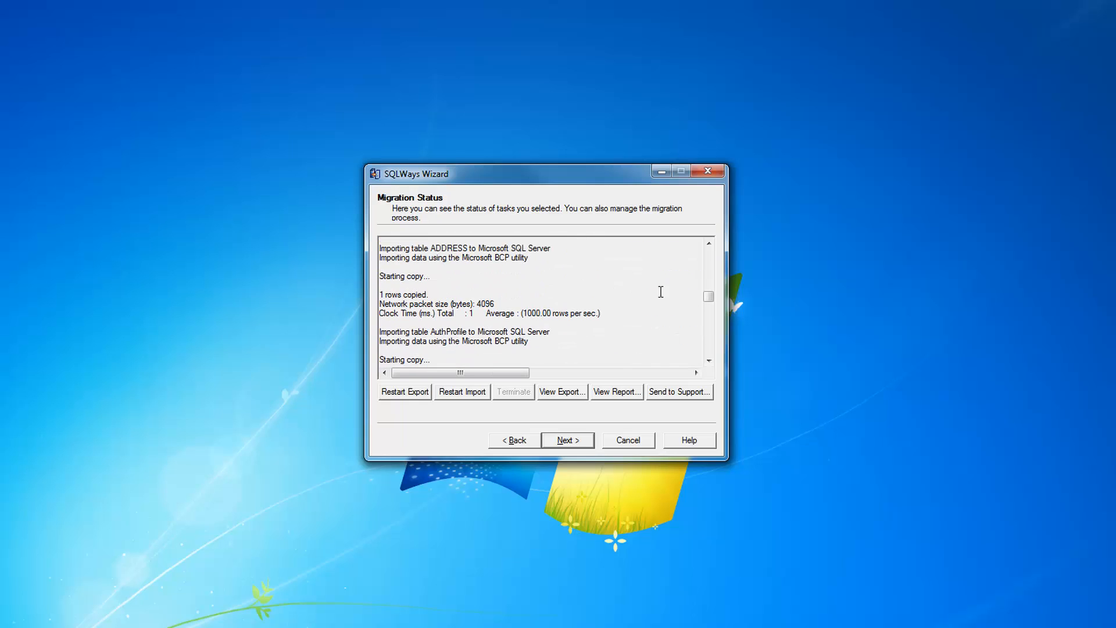
{"action": "scroll", "coordinate": [578, 283], "scroll_direction": "up", "scroll_amount": 5}
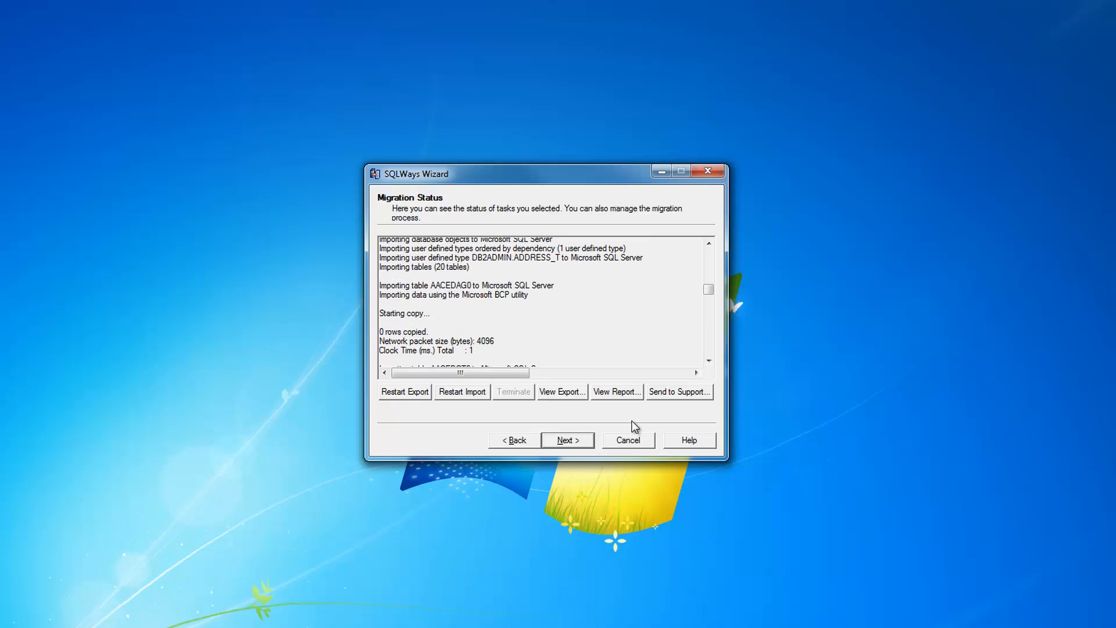
{"action": "left_click", "coordinate": [571, 393]}
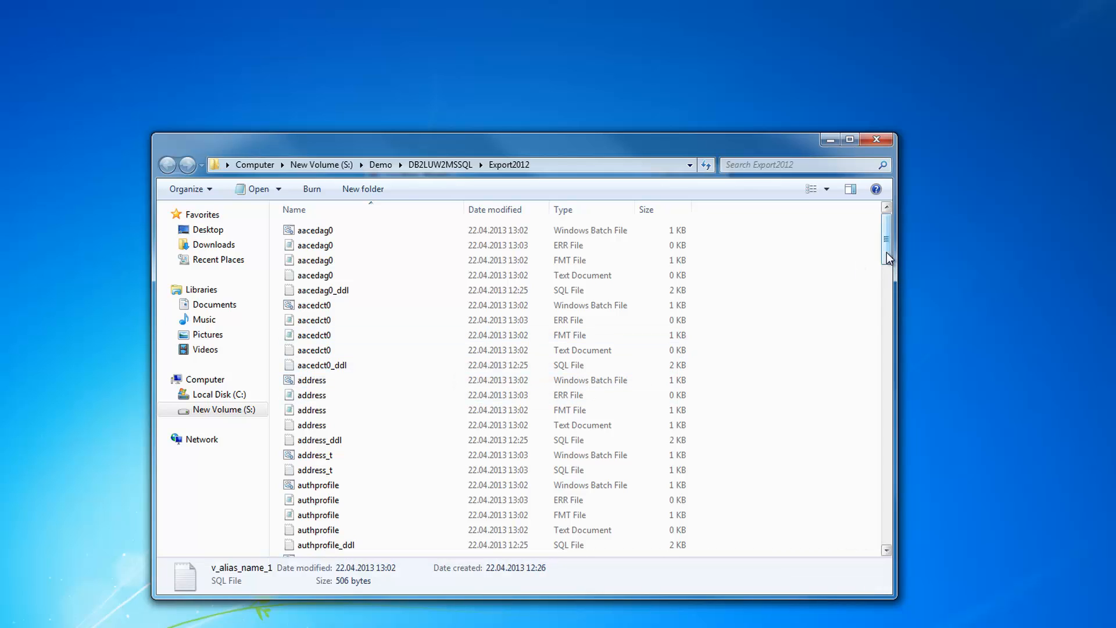
Open the aacedag0 batch file for editing, read its import command to the end of the line, and close it
{"action": "right_click", "coordinate": [311, 234]}
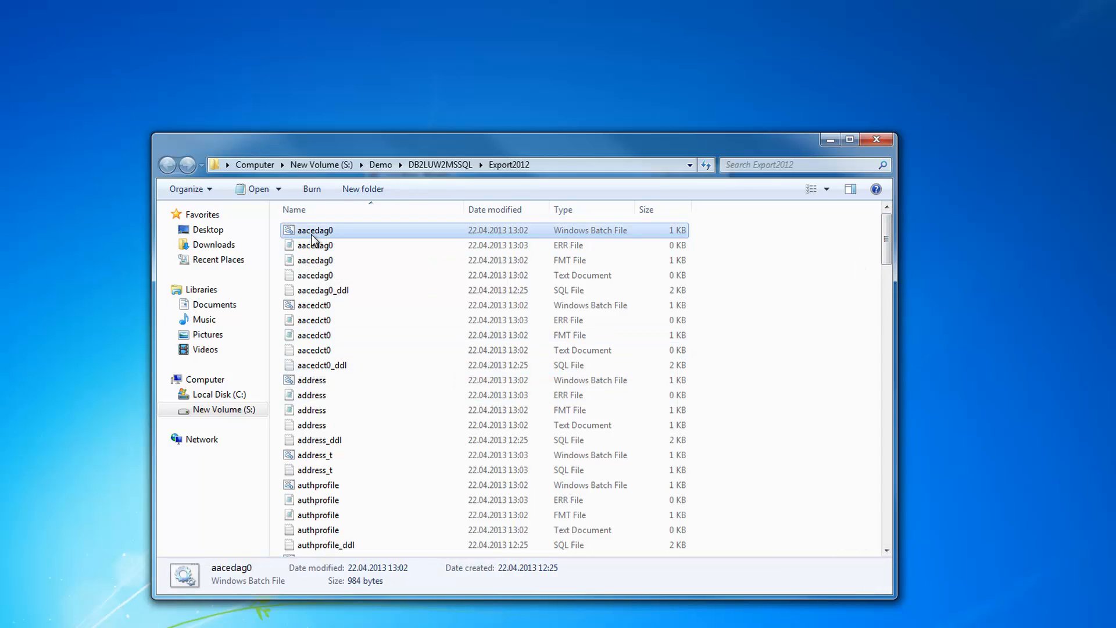
{"action": "left_click", "coordinate": [360, 259]}
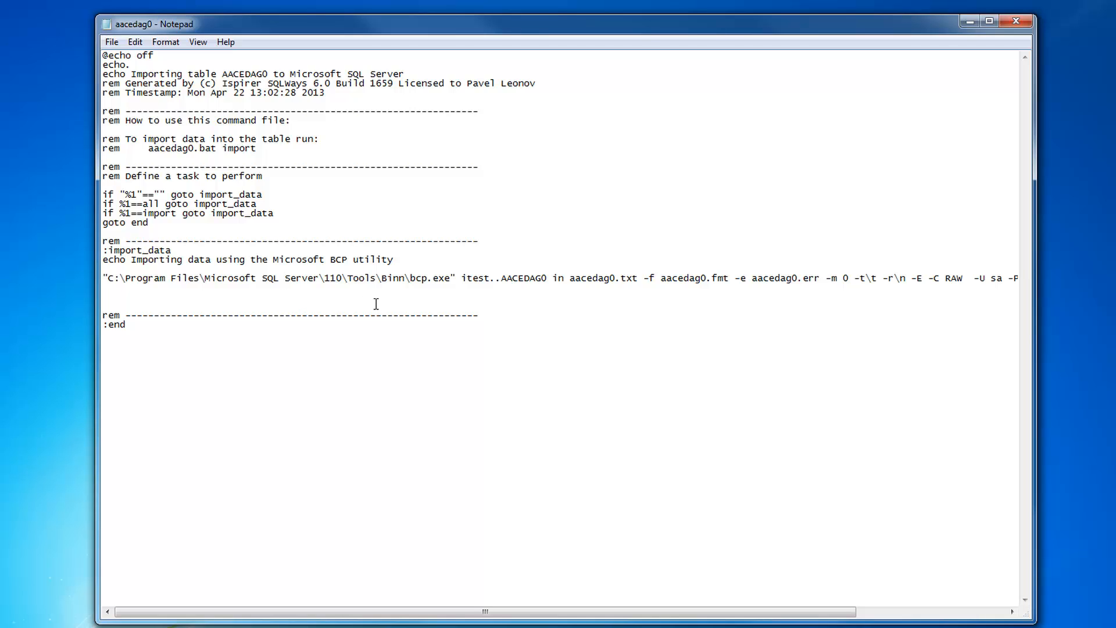
{"action": "key", "text": "End"}
{"action": "key", "text": "Home"}
{"action": "left_click", "coordinate": [1018, 23]}
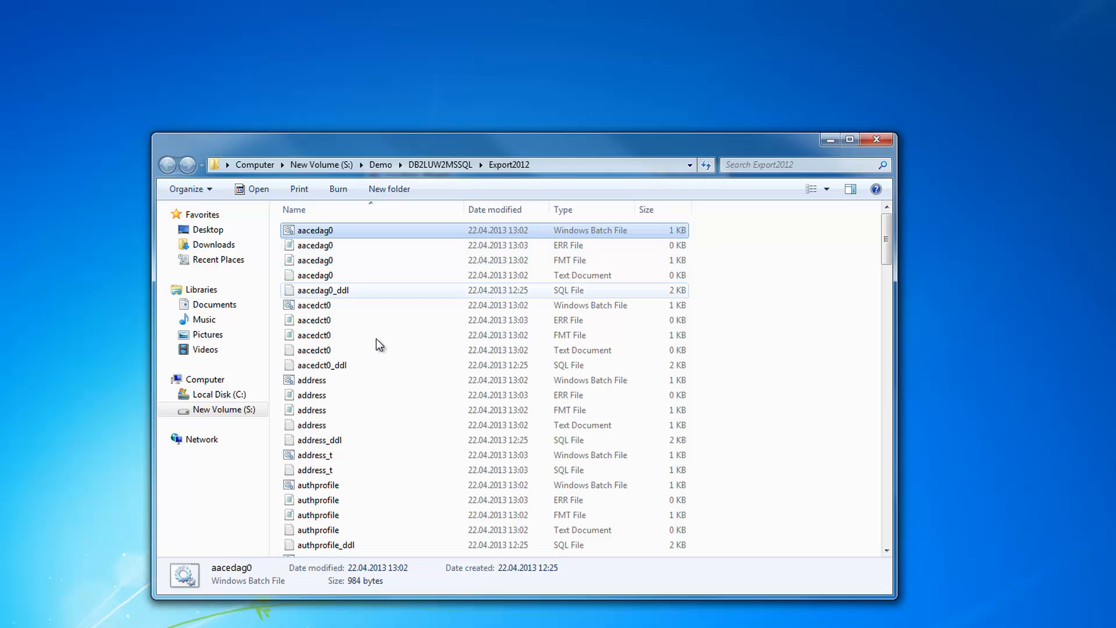
Reopen the aacedag0 batch file, highlight the bcp.exe call in the data import command, and close the file
{"action": "key", "text": "alt+Tab"}
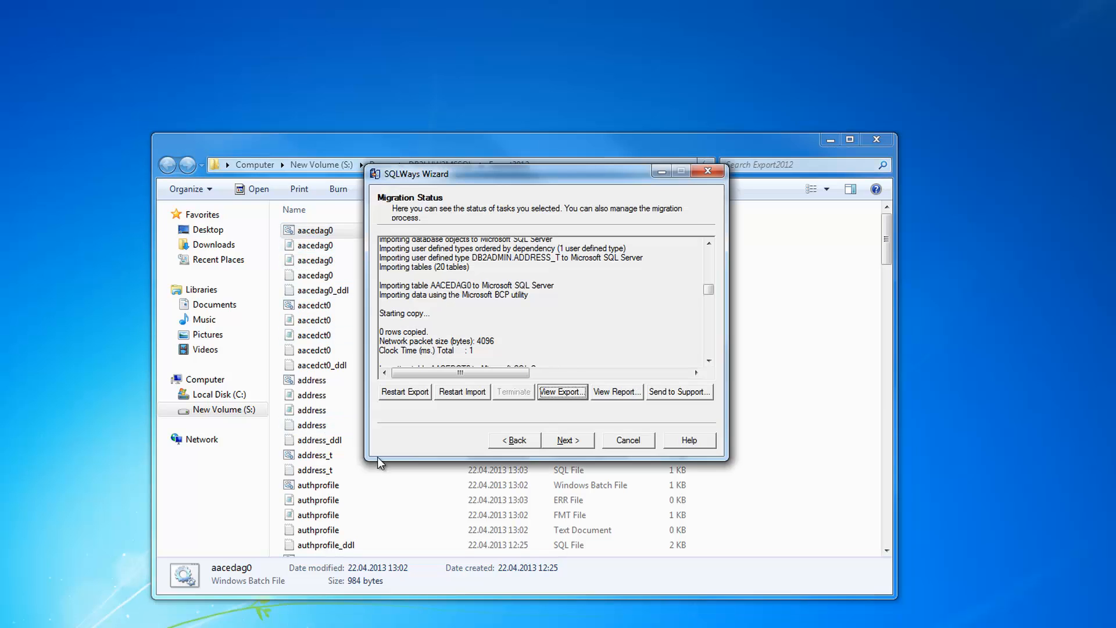
{"action": "left_click", "coordinate": [314, 231]}
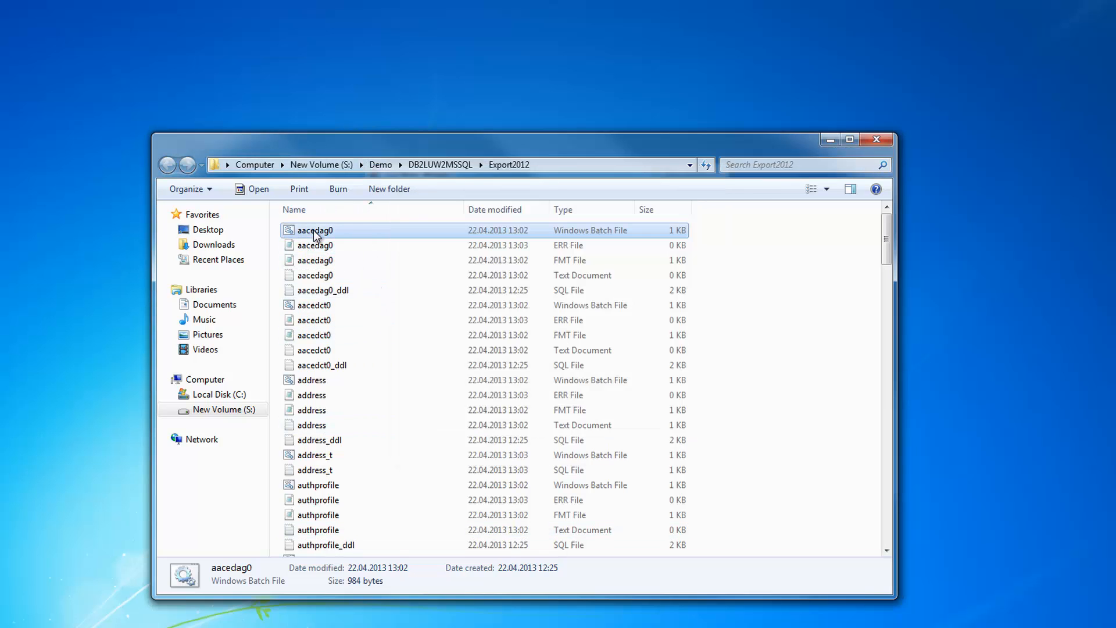
{"action": "right_click", "coordinate": [313, 230]}
{"action": "left_click", "coordinate": [345, 257]}
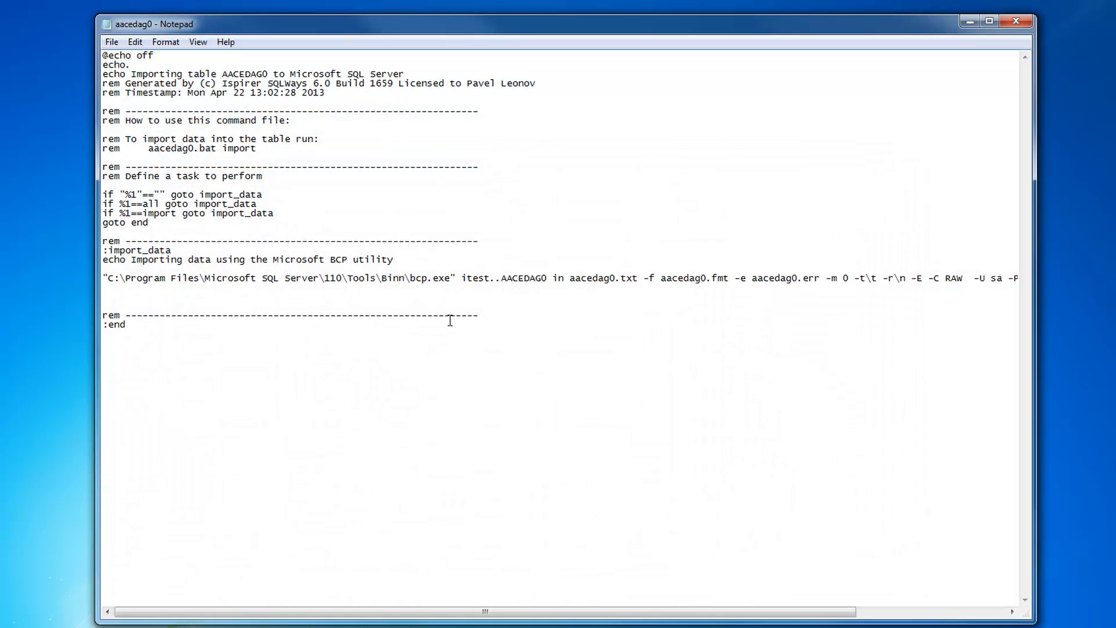
{"action": "left_click_drag", "start_coordinate": [415, 278], "coordinate": [473, 278]}
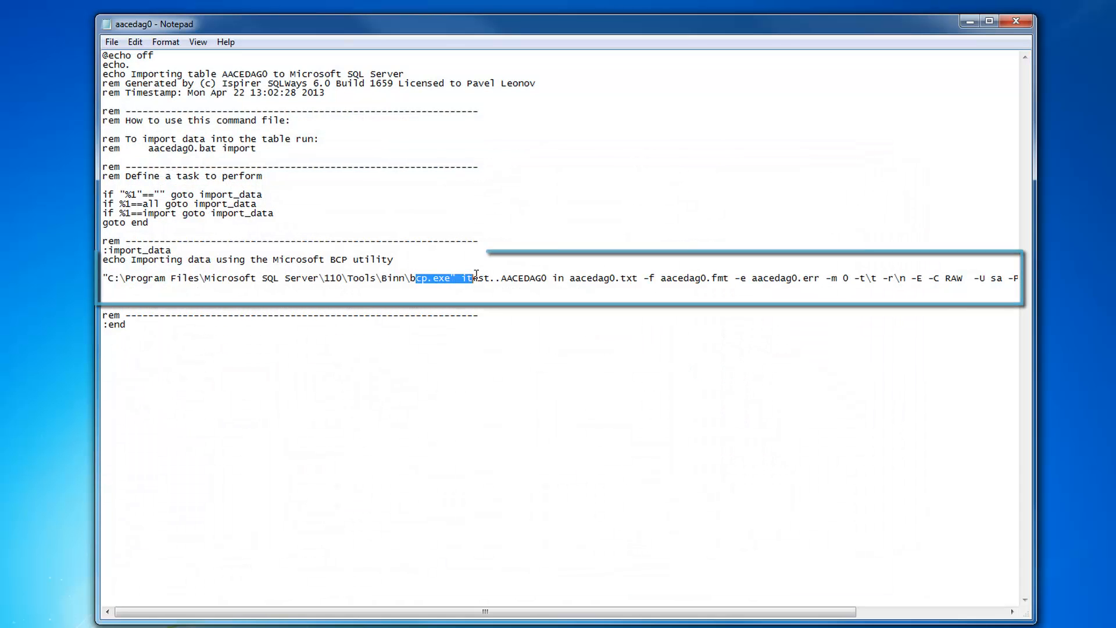
{"action": "left_click", "coordinate": [1007, 22]}
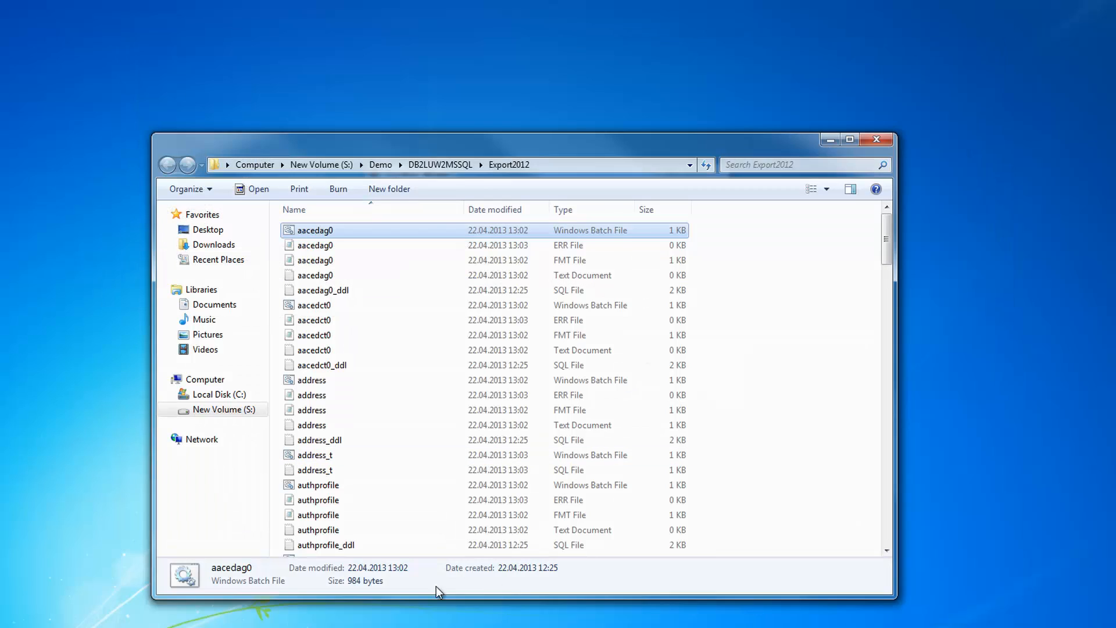
Return to the migration wizard, go back to the DDL and data options, and turn on Generate DDL for the tables
{"action": "left_click", "coordinate": [448, 627]}
{"action": "left_click", "coordinate": [519, 441]}
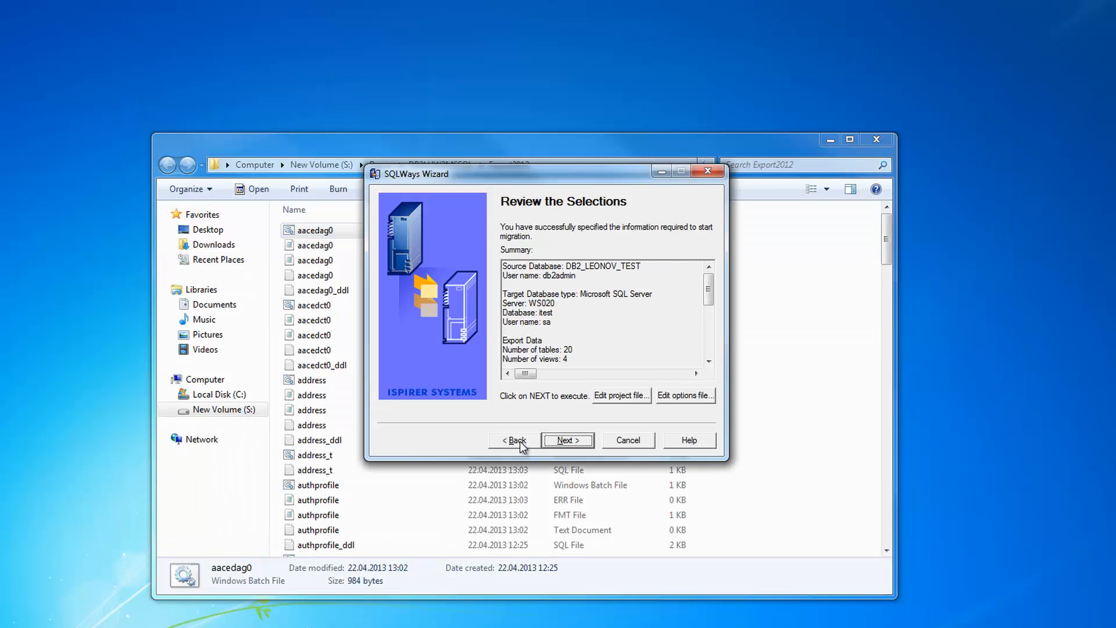
{"action": "left_click", "coordinate": [519, 441]}
{"action": "left_click", "coordinate": [519, 441]}
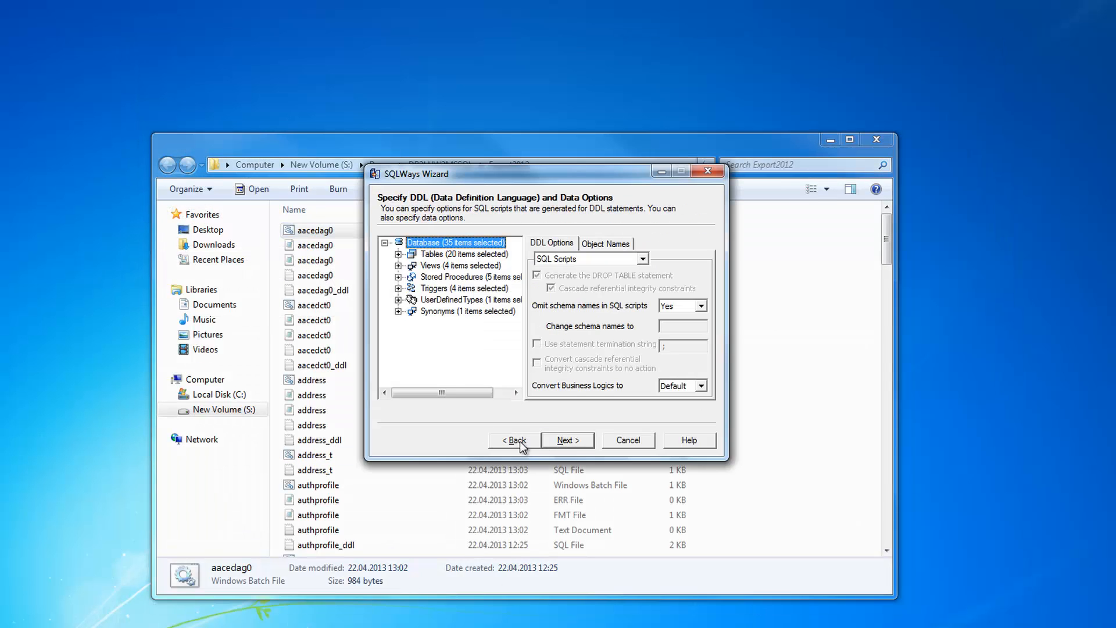
{"action": "left_click", "coordinate": [487, 256]}
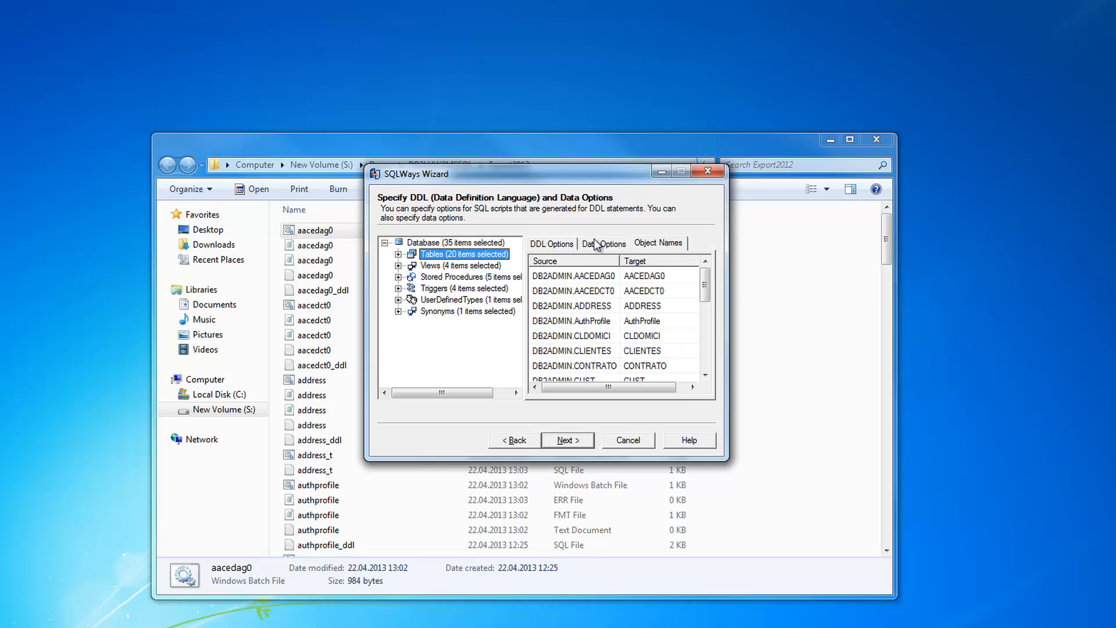
{"action": "left_click", "coordinate": [571, 244]}
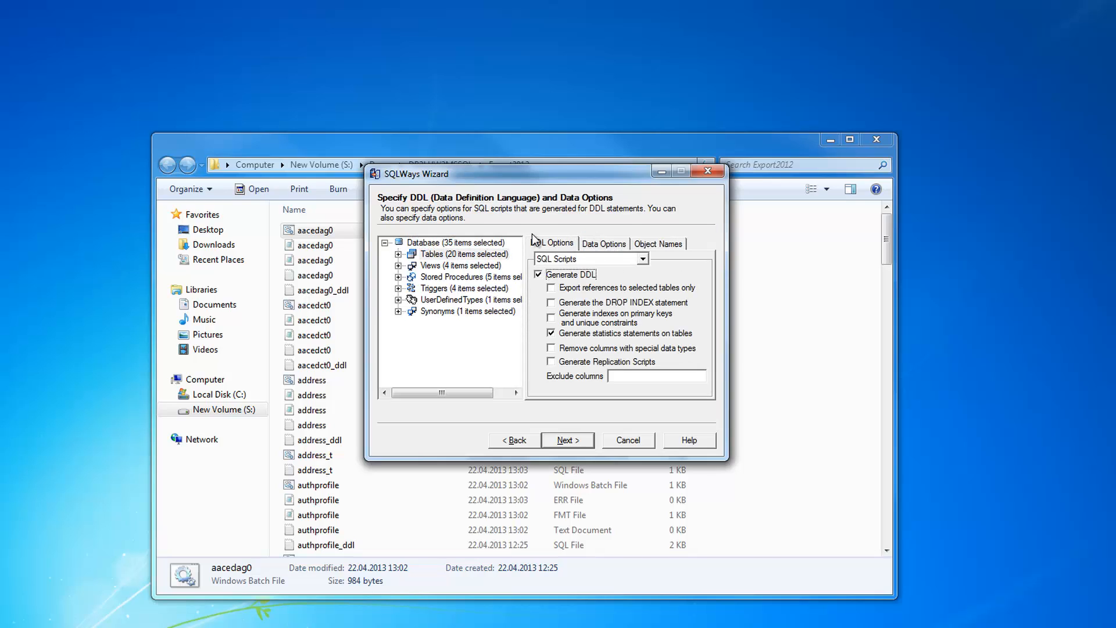
Accept the export file options and the automatic local import settings, then run the migration again from the summary
{"action": "left_click", "coordinate": [563, 442]}
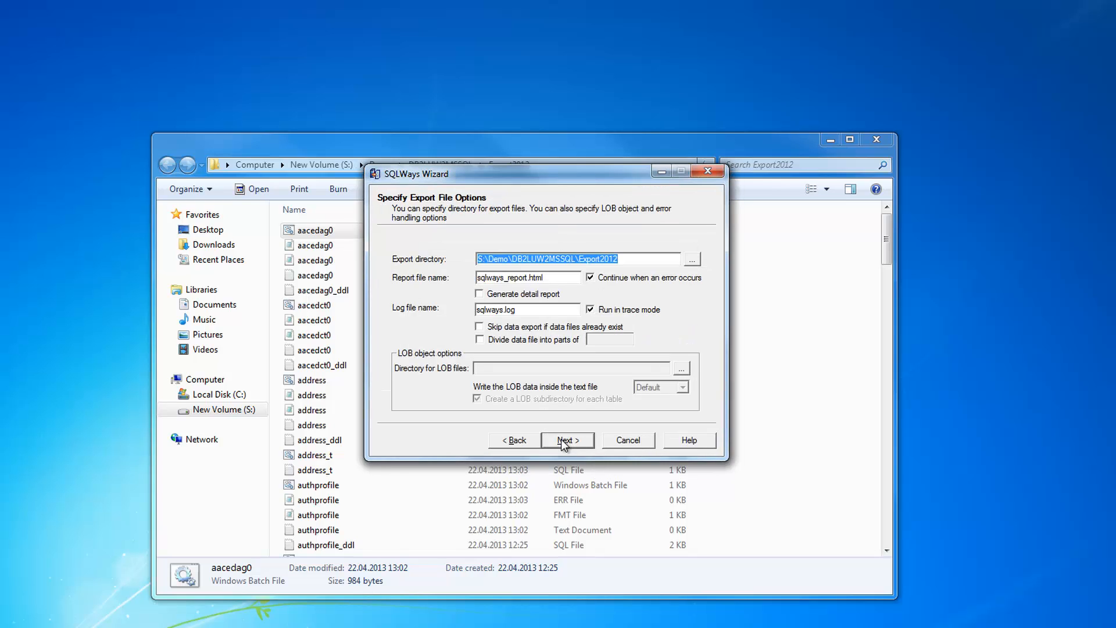
{"action": "left_click", "coordinate": [563, 442]}
{"action": "left_click", "coordinate": [590, 340]}
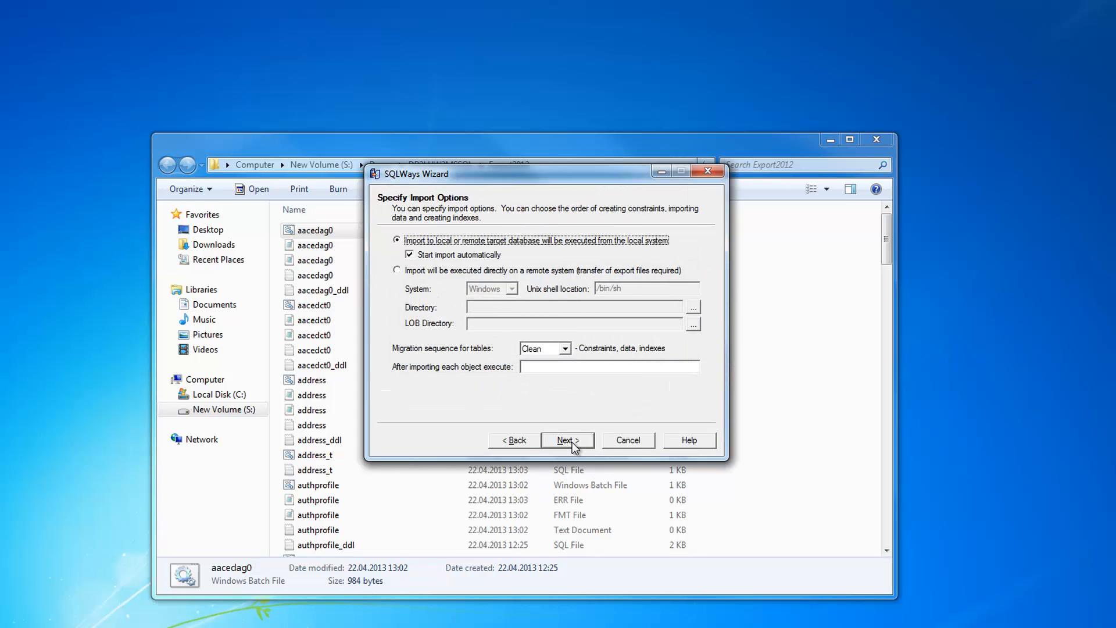
{"action": "left_click", "coordinate": [568, 440]}
{"action": "left_click", "coordinate": [568, 440]}
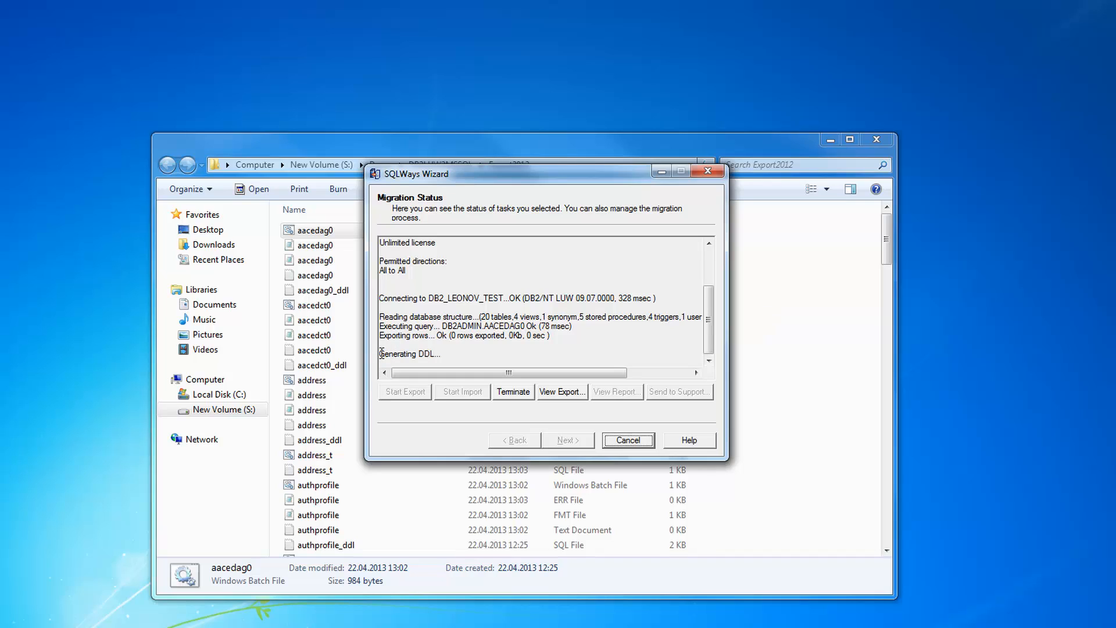
Open the regenerated aacedag0 batch file and examine its sqlcmd table creation and BCP data import commands, then close it
{"action": "left_click", "coordinate": [664, 172]}
{"action": "left_click", "coordinate": [323, 295]}
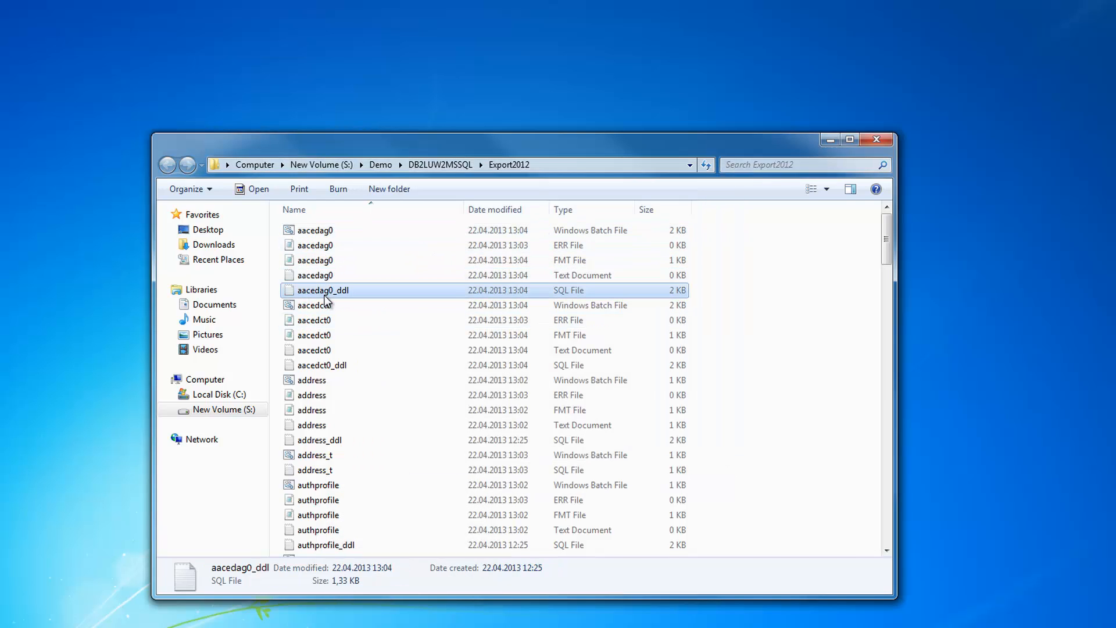
{"action": "left_click", "coordinate": [311, 229]}
{"action": "right_click", "coordinate": [311, 229]}
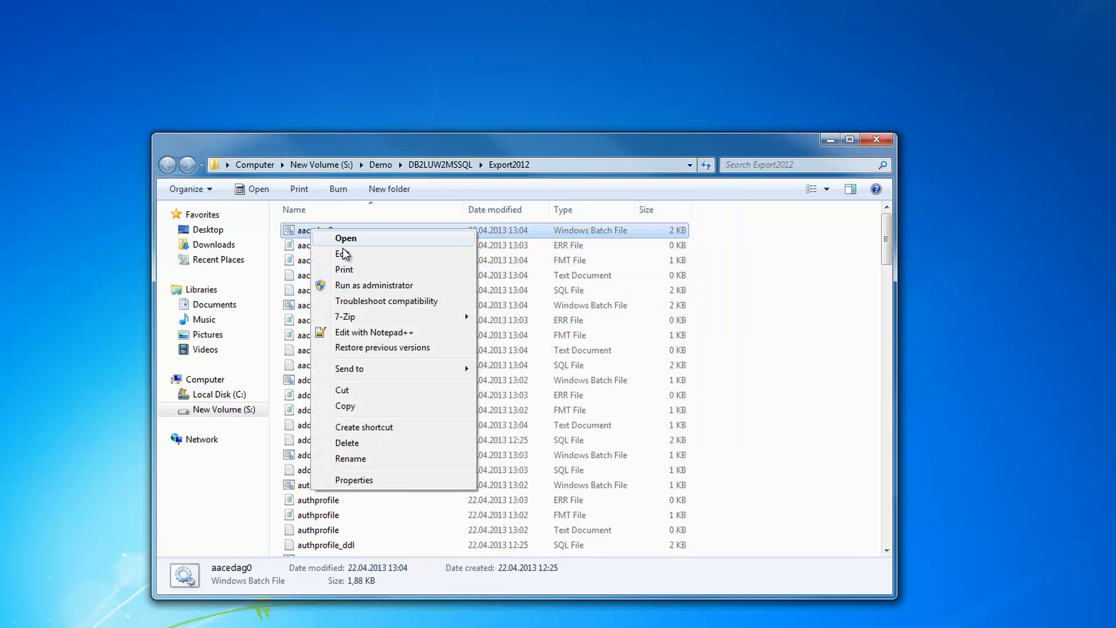
{"action": "left_click", "coordinate": [343, 254]}
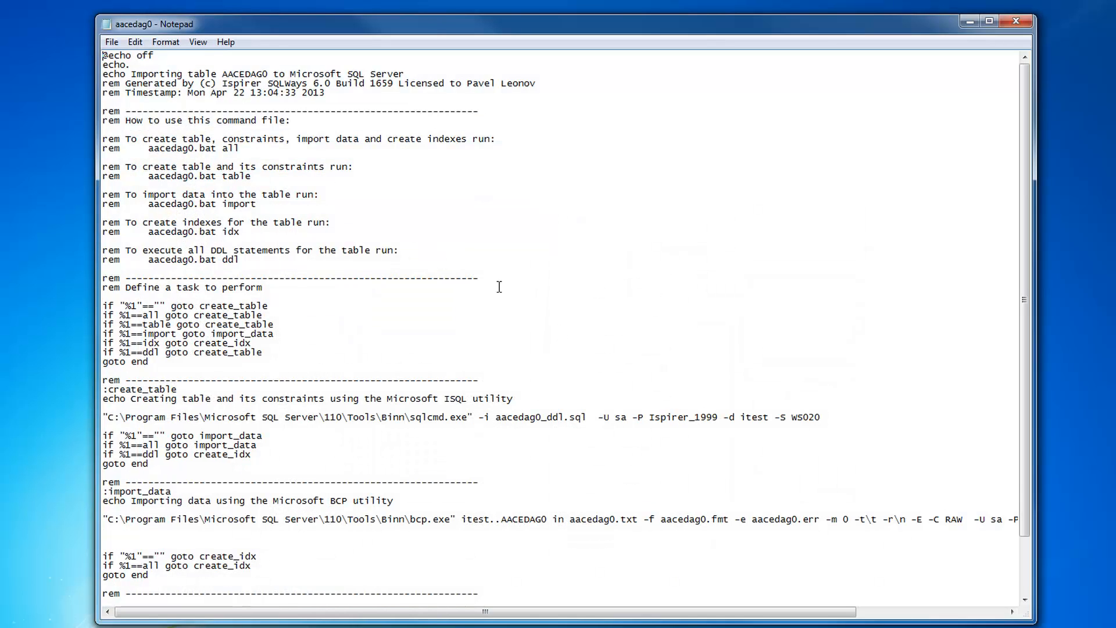
{"action": "scroll", "coordinate": [475, 438], "scroll_direction": "down", "scroll_amount": 3}
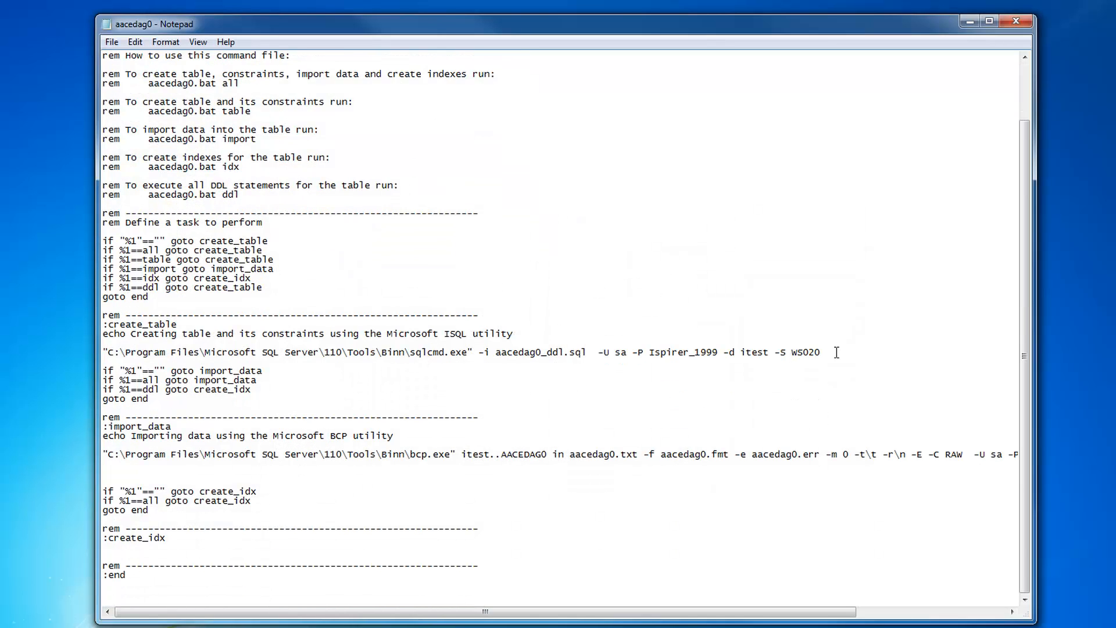
{"action": "left_click_drag", "start_coordinate": [837, 352], "coordinate": [103, 343]}
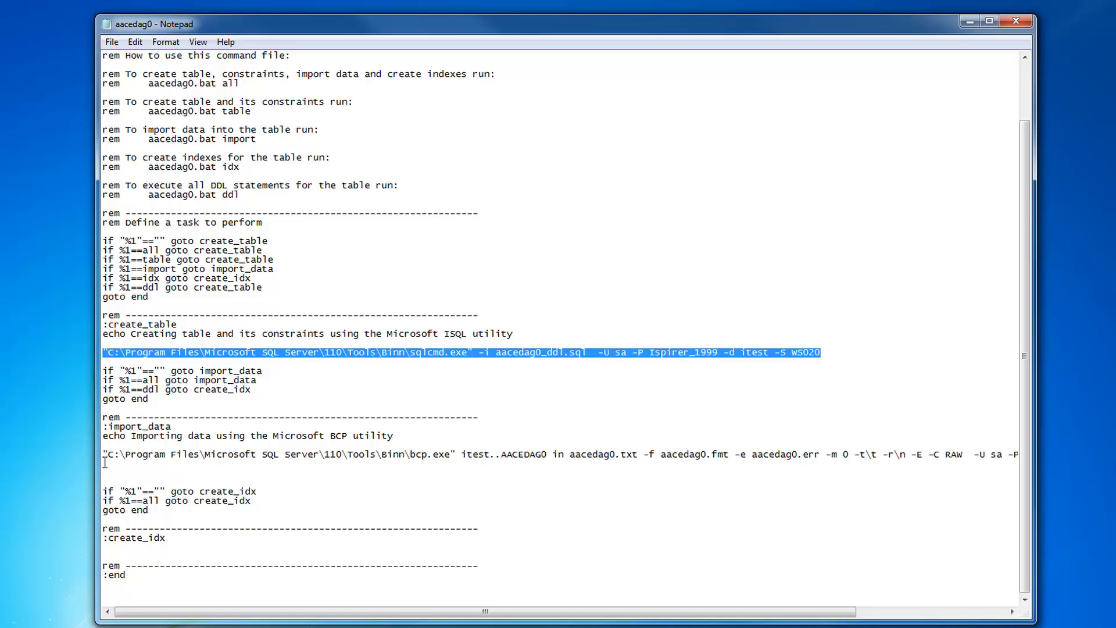
{"action": "left_click_drag", "start_coordinate": [104, 463], "coordinate": [101, 449]}
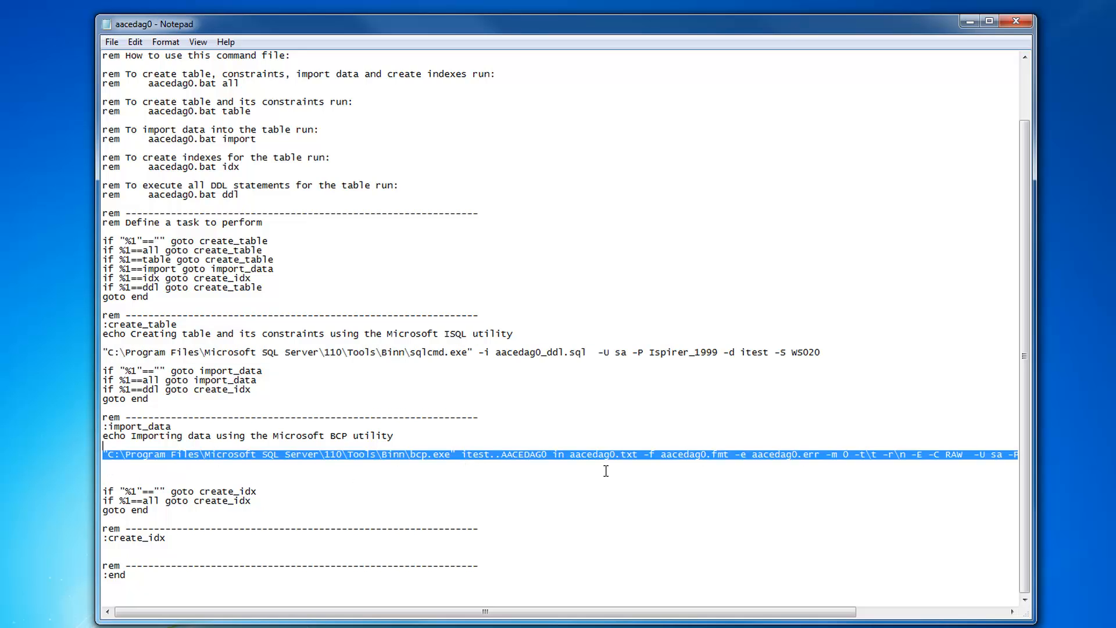
{"action": "left_click", "coordinate": [1016, 20]}
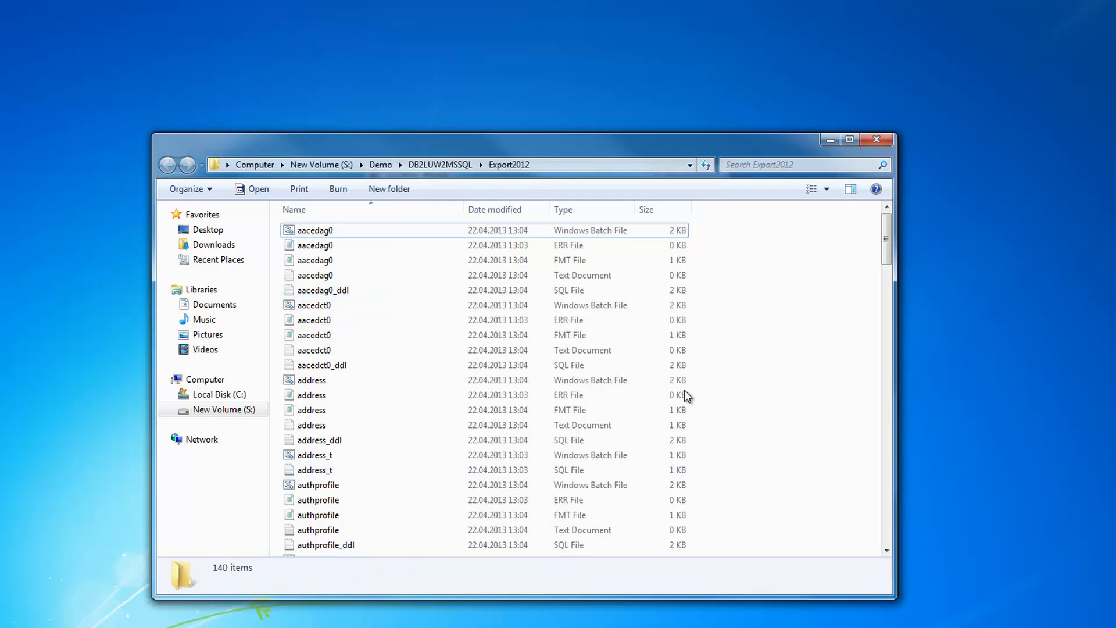
{"action": "scroll", "coordinate": [671, 388], "scroll_direction": "down", "scroll_amount": 3}
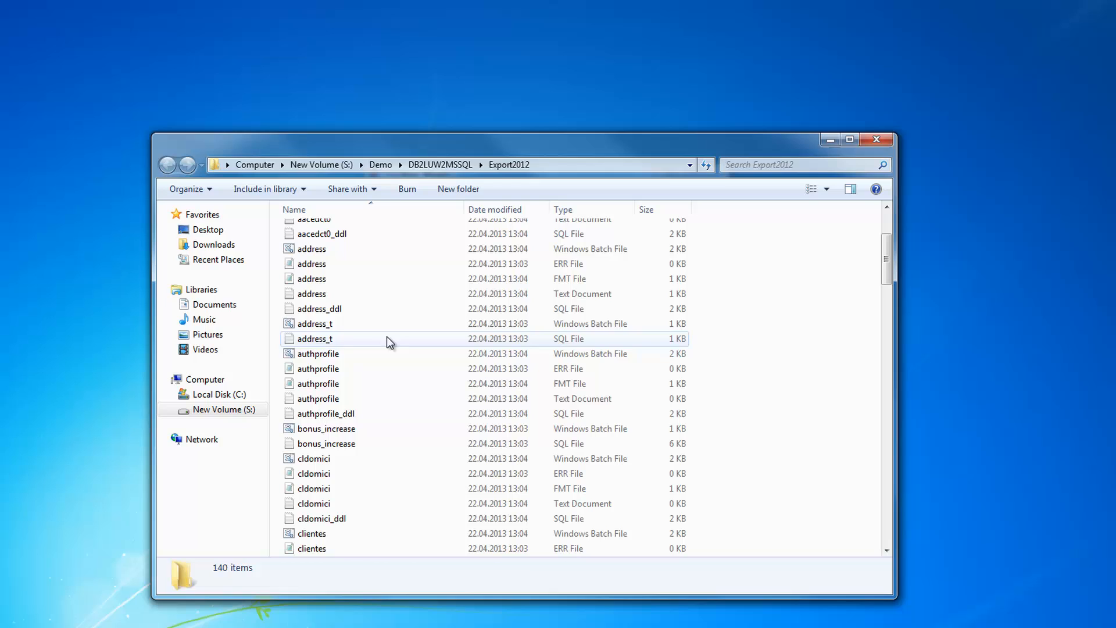
{"action": "left_click", "coordinate": [319, 324]}
{"action": "right_click", "coordinate": [316, 325]}
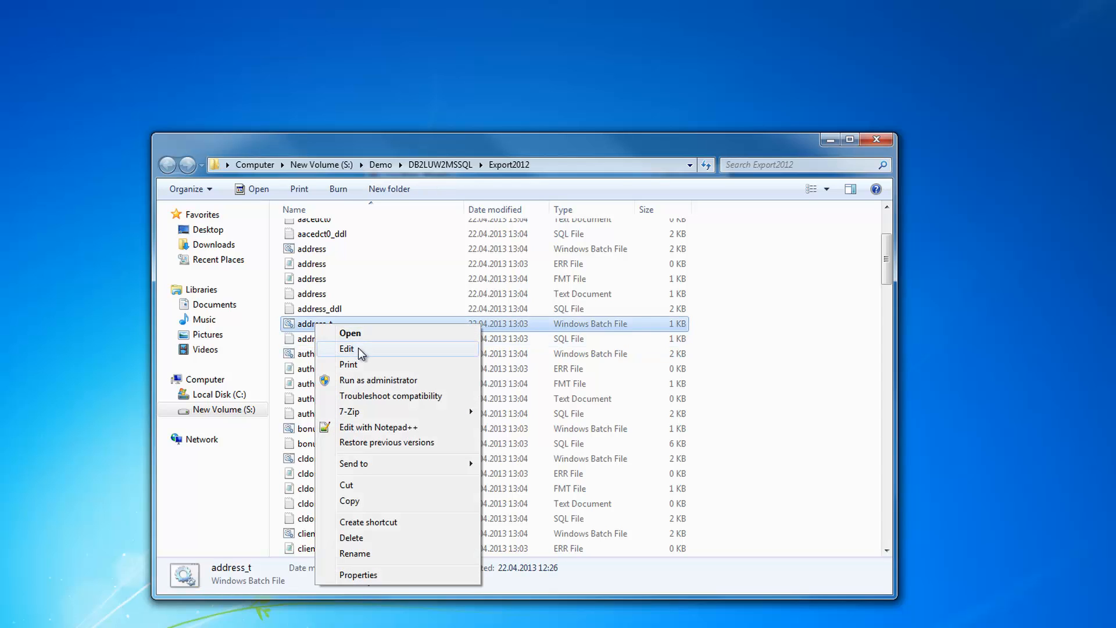
{"action": "left_click", "coordinate": [791, 361]}
Open the bonus_increase SQL script, read through the commented source of the stored procedure, and close it
{"action": "scroll", "coordinate": [440, 342], "scroll_direction": "down", "scroll_amount": 3}
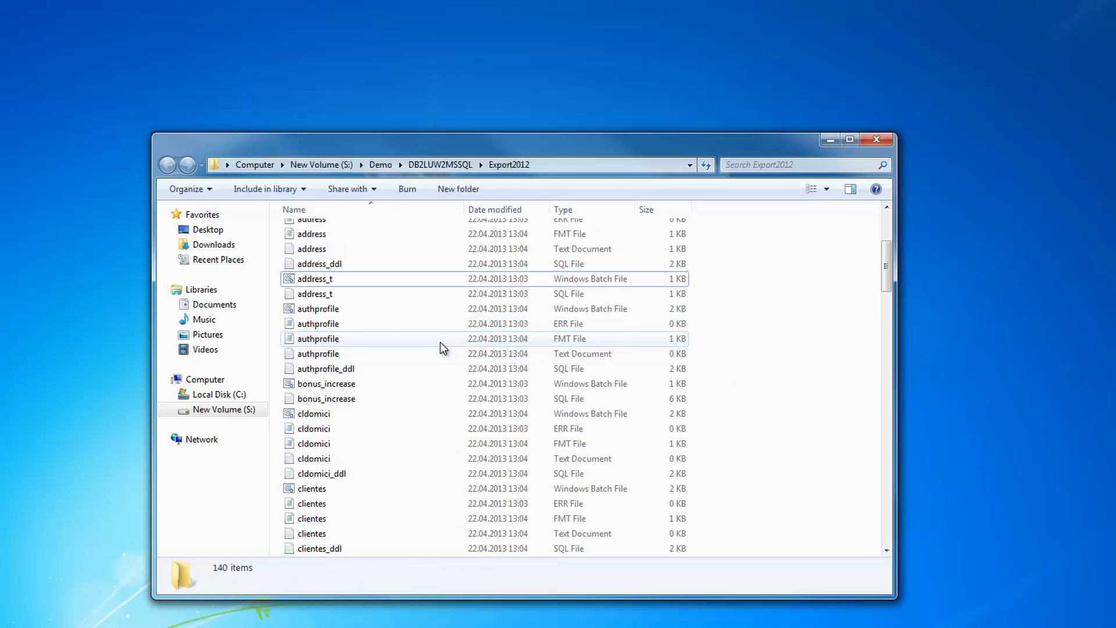
{"action": "left_click", "coordinate": [321, 310]}
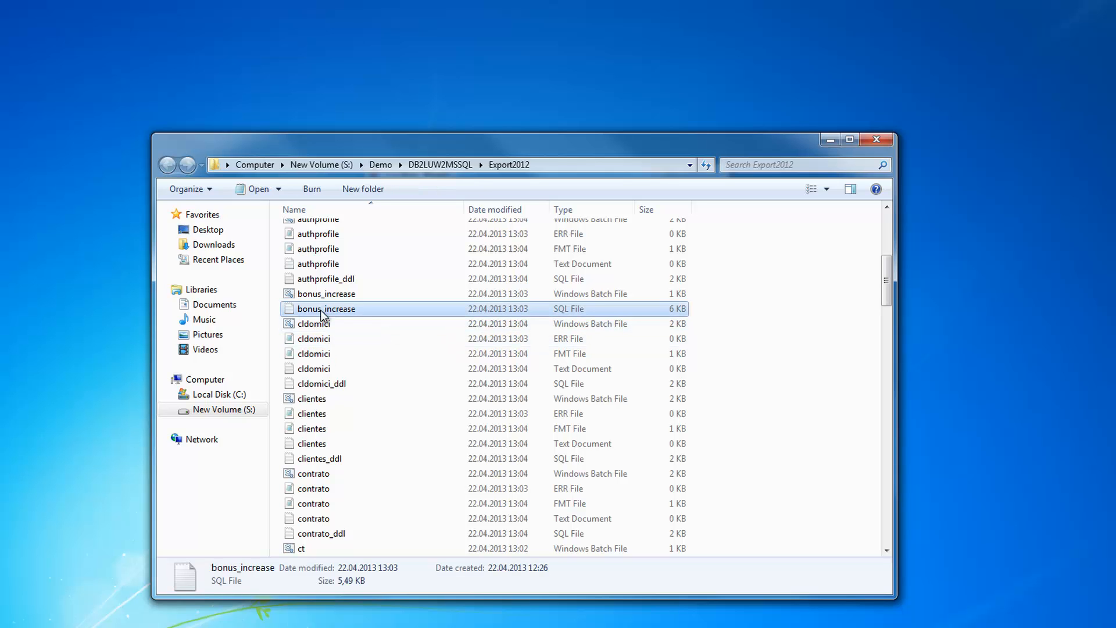
{"action": "right_click", "coordinate": [322, 311]}
{"action": "left_click", "coordinate": [355, 335]}
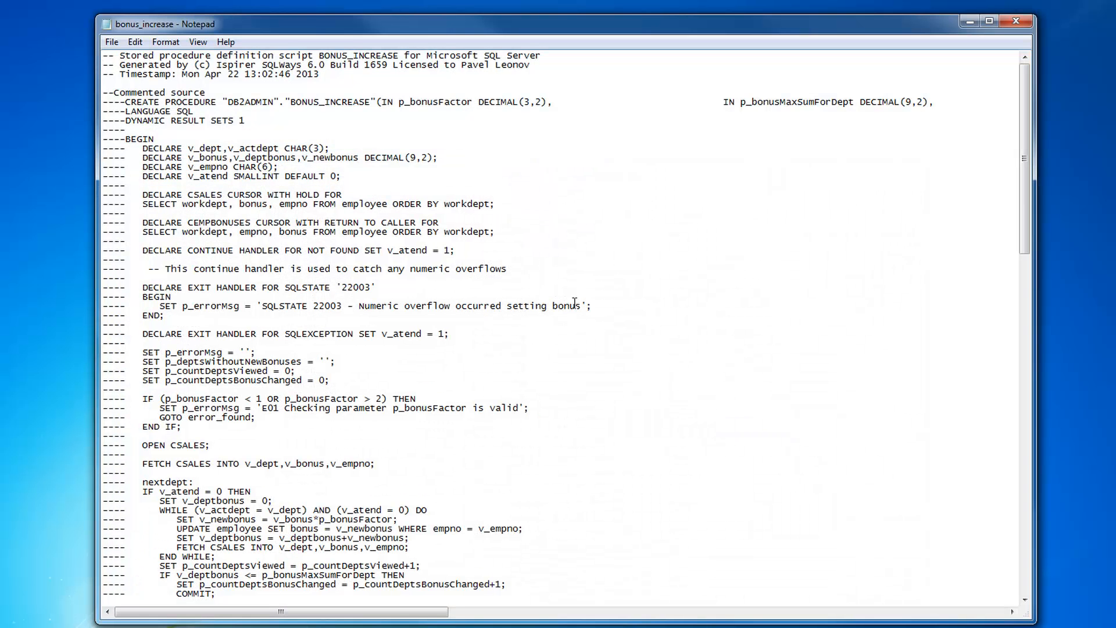
{"action": "scroll", "coordinate": [830, 163], "scroll_direction": "down", "scroll_amount": 4}
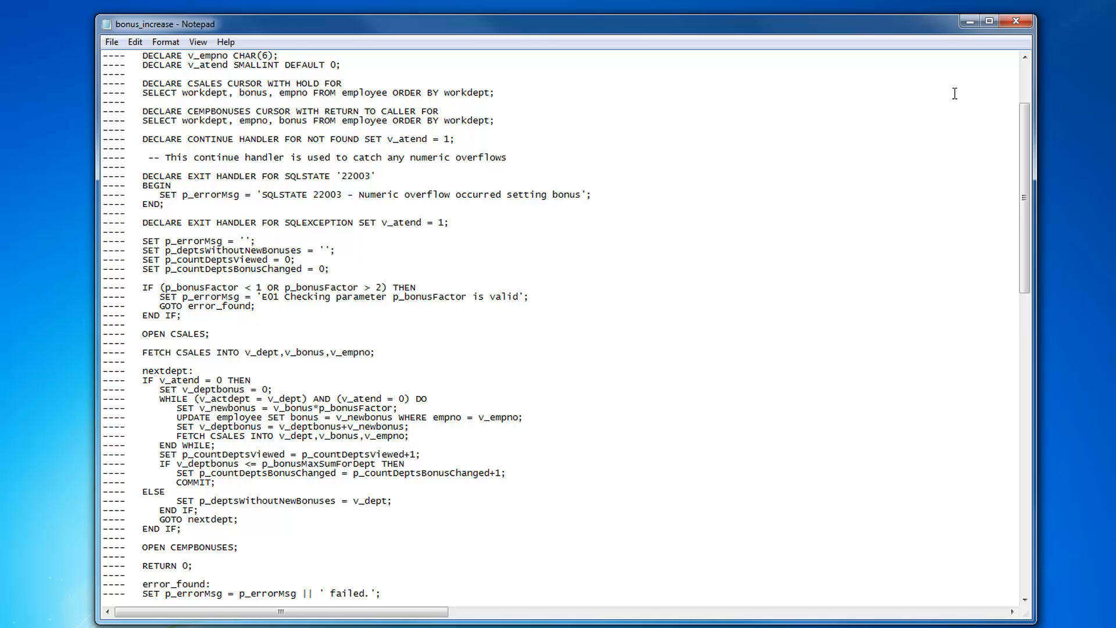
{"action": "left_click", "coordinate": [1017, 21]}
Open the bonus_increase batch file, highlight the sqlcmd.exe call in its import command, and close it to browse further exported files
{"action": "left_click", "coordinate": [307, 295]}
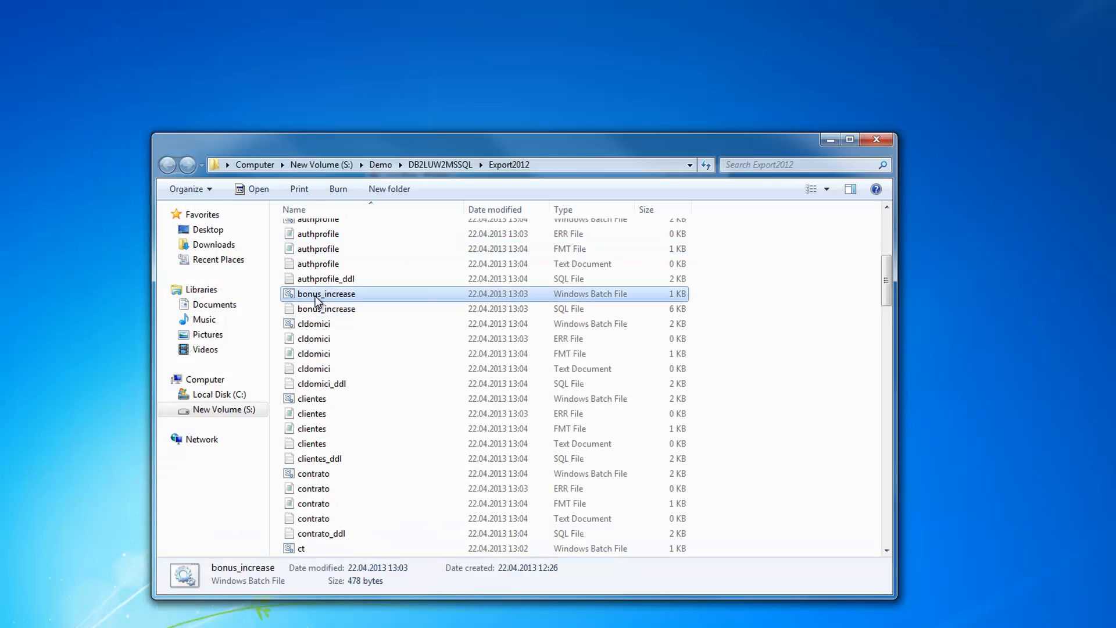
{"action": "right_click", "coordinate": [317, 296]}
{"action": "left_click", "coordinate": [348, 322]}
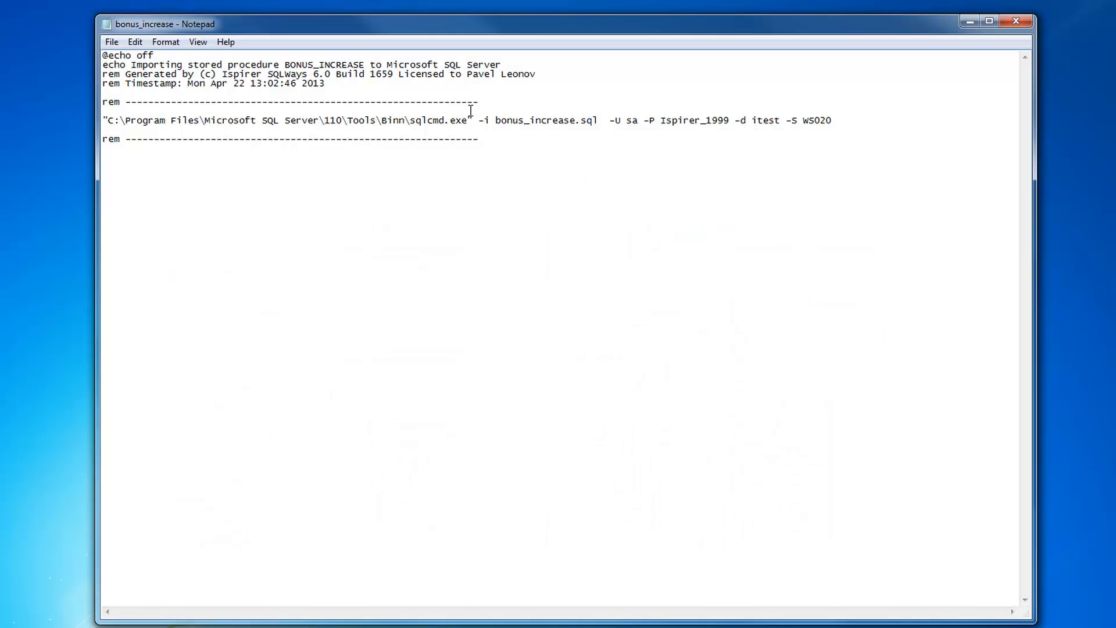
{"action": "left_click_drag", "start_coordinate": [411, 121], "coordinate": [475, 124]}
{"action": "left_click", "coordinate": [1016, 22]}
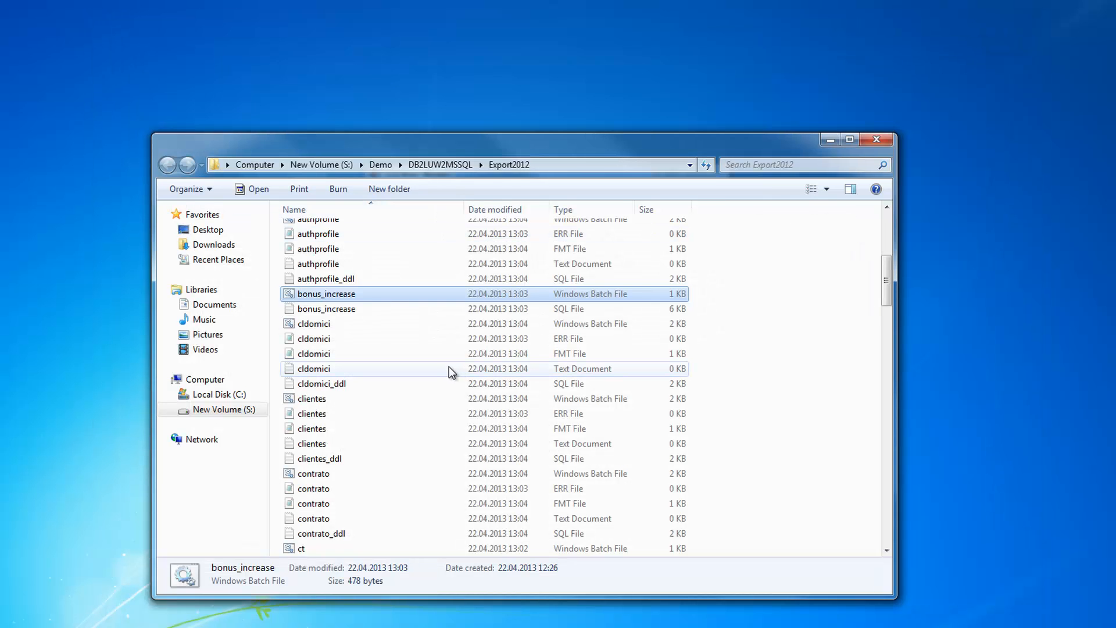
{"action": "scroll", "coordinate": [424, 425], "scroll_direction": "down", "scroll_amount": 4}
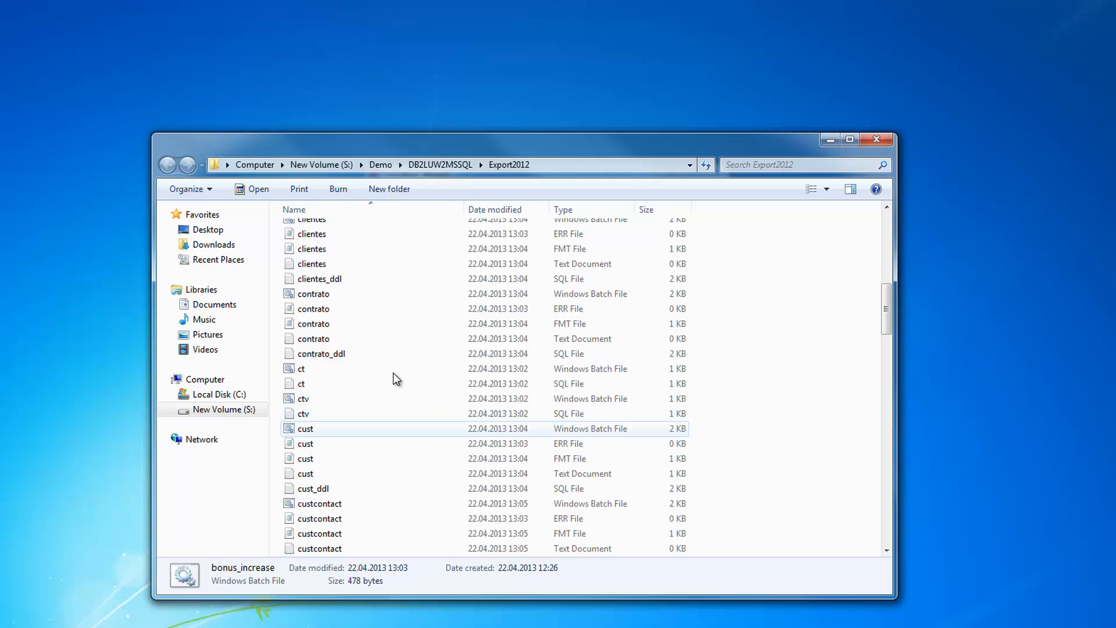
Examine the ct SQL script's commented alias source and synonym definition, then view the ctv view script, closing each file
{"action": "left_click", "coordinate": [317, 384]}
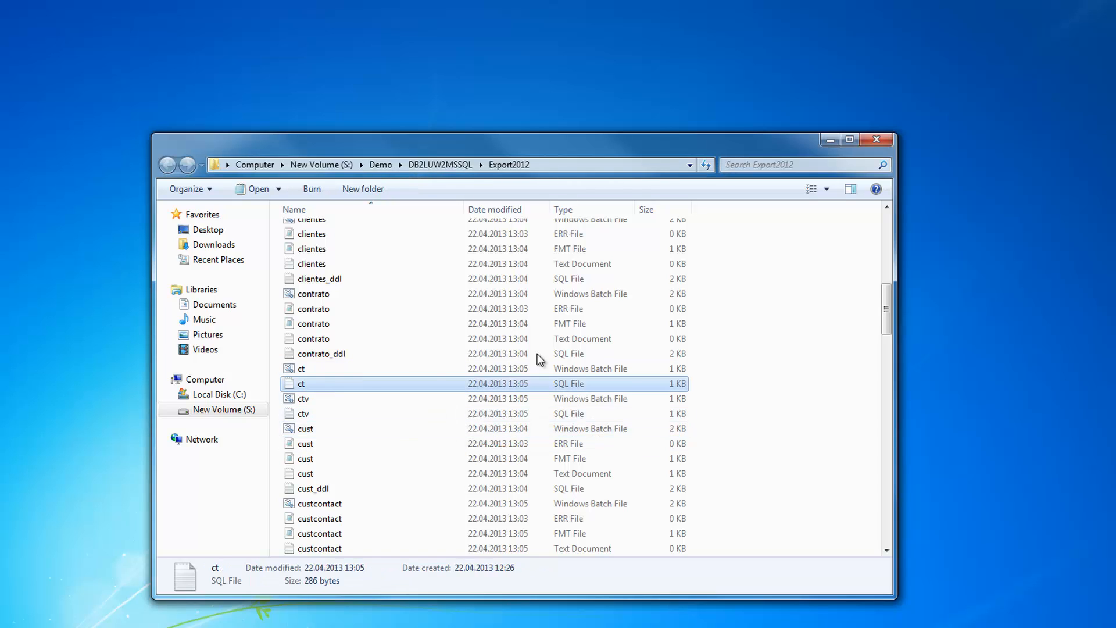
{"action": "double_click", "coordinate": [308, 384]}
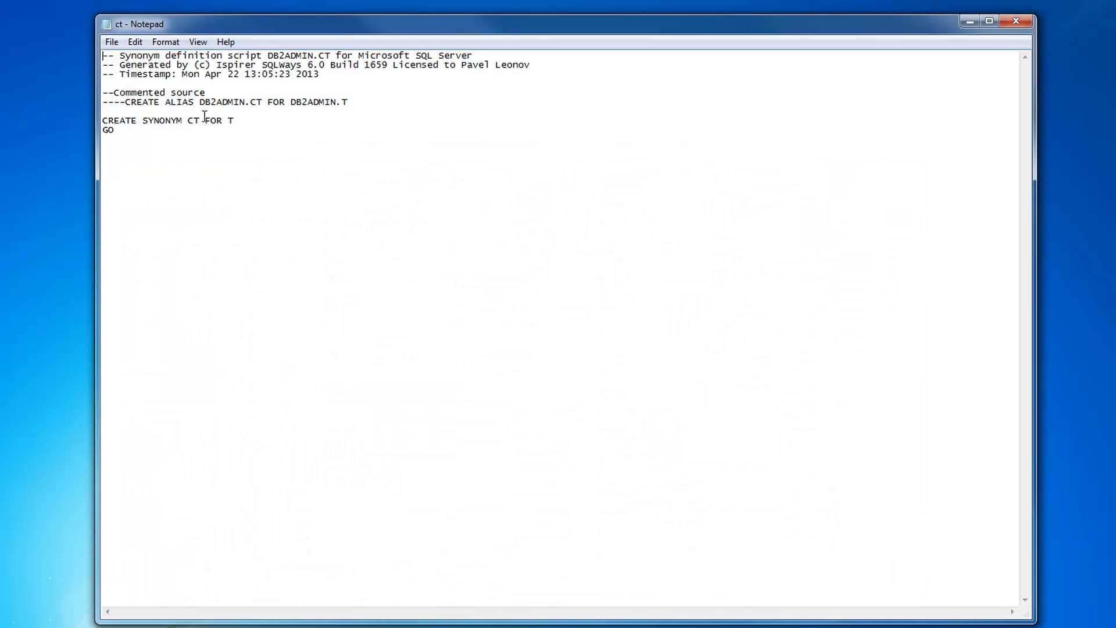
{"action": "left_click_drag", "start_coordinate": [119, 141], "coordinate": [82, 95]}
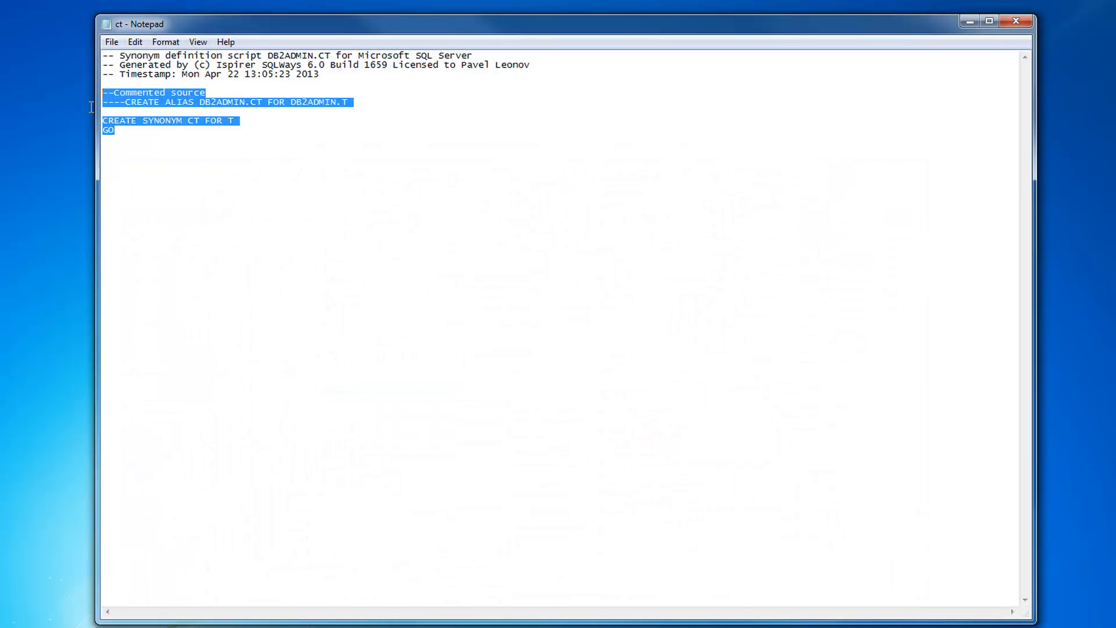
{"action": "left_click", "coordinate": [736, 200]}
{"action": "left_click", "coordinate": [1016, 21]}
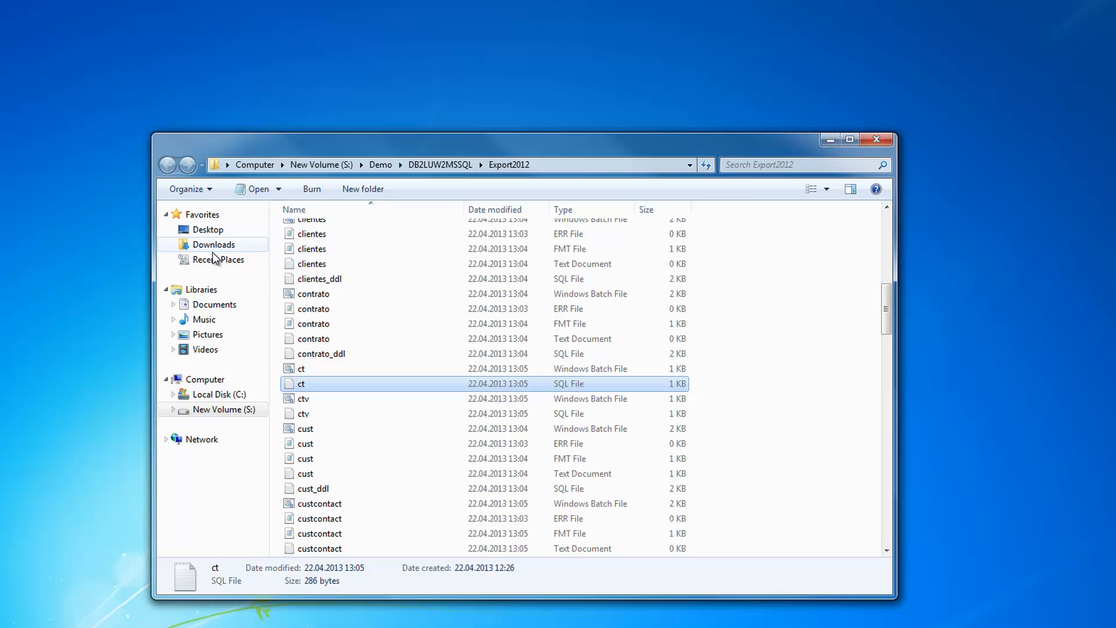
{"action": "double_click", "coordinate": [306, 413]}
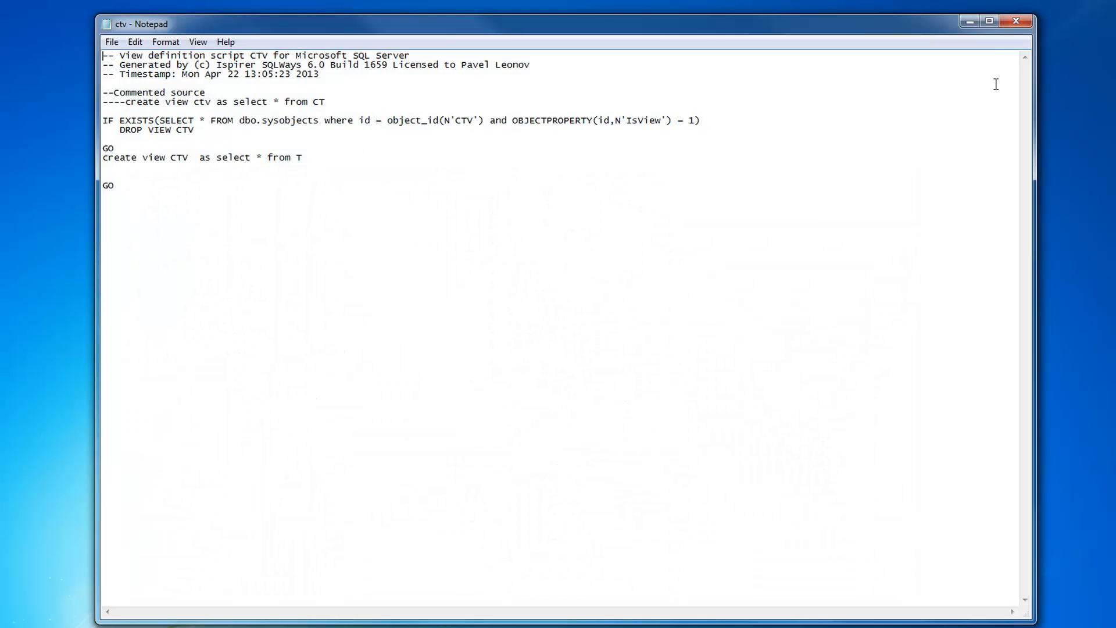
{"action": "left_click", "coordinate": [1017, 21]}
Open the cust_ddl SQL script, highlight its commented source, primary key and foreign key statements, and close it
{"action": "scroll", "coordinate": [387, 314], "scroll_direction": "down", "scroll_amount": 3}
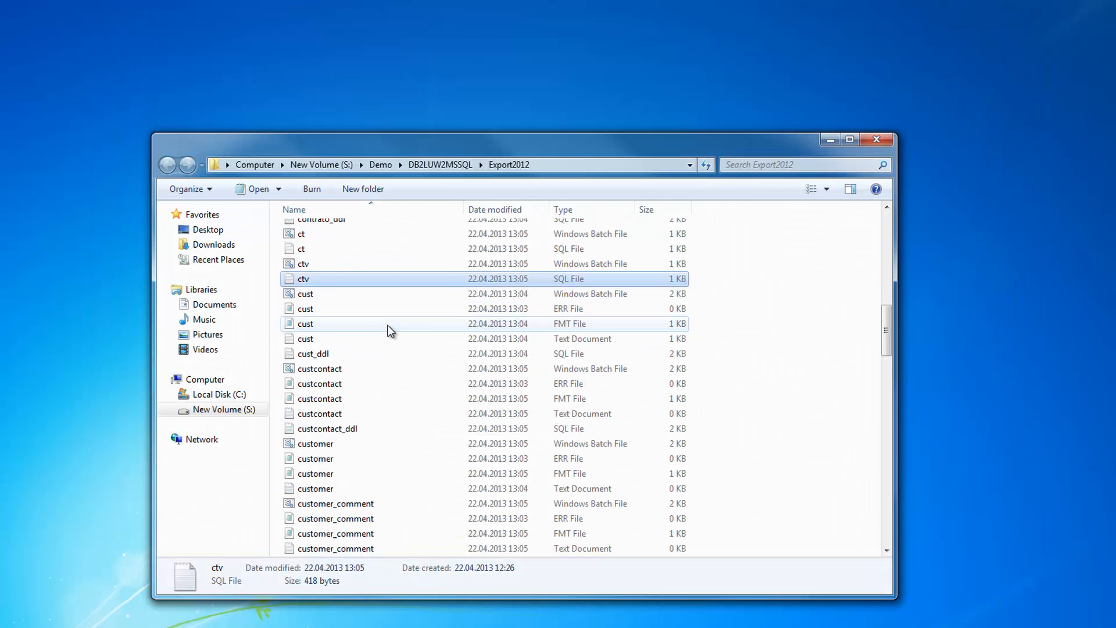
{"action": "double_click", "coordinate": [319, 354]}
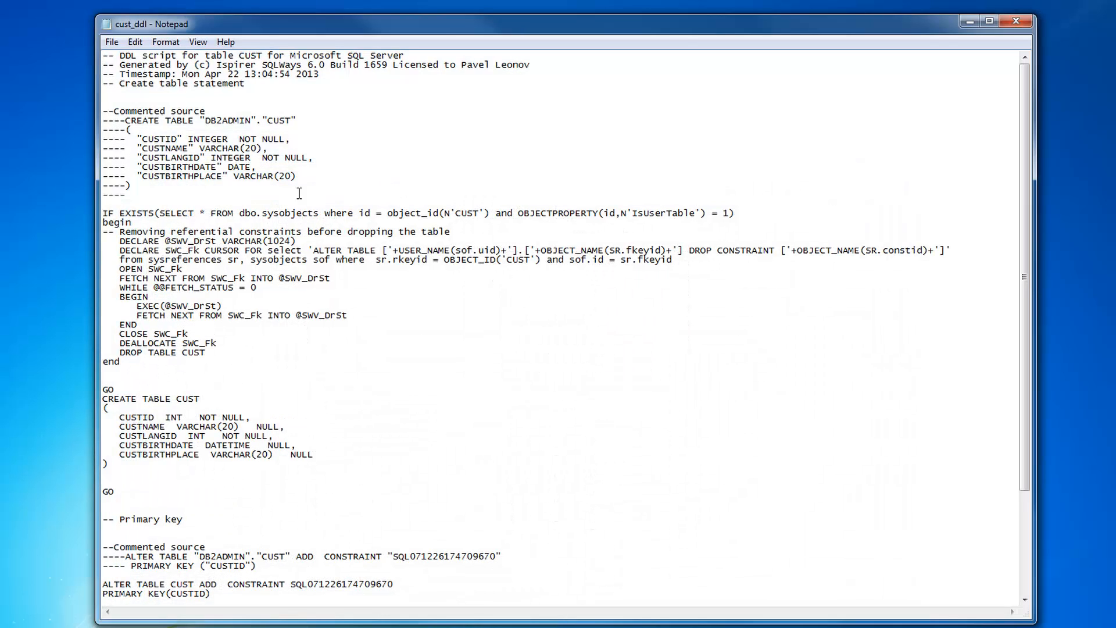
{"action": "left_click_drag", "start_coordinate": [132, 186], "coordinate": [103, 121]}
{"action": "left_click", "coordinate": [251, 241]}
{"action": "scroll", "coordinate": [331, 288], "scroll_direction": "down", "scroll_amount": 3}
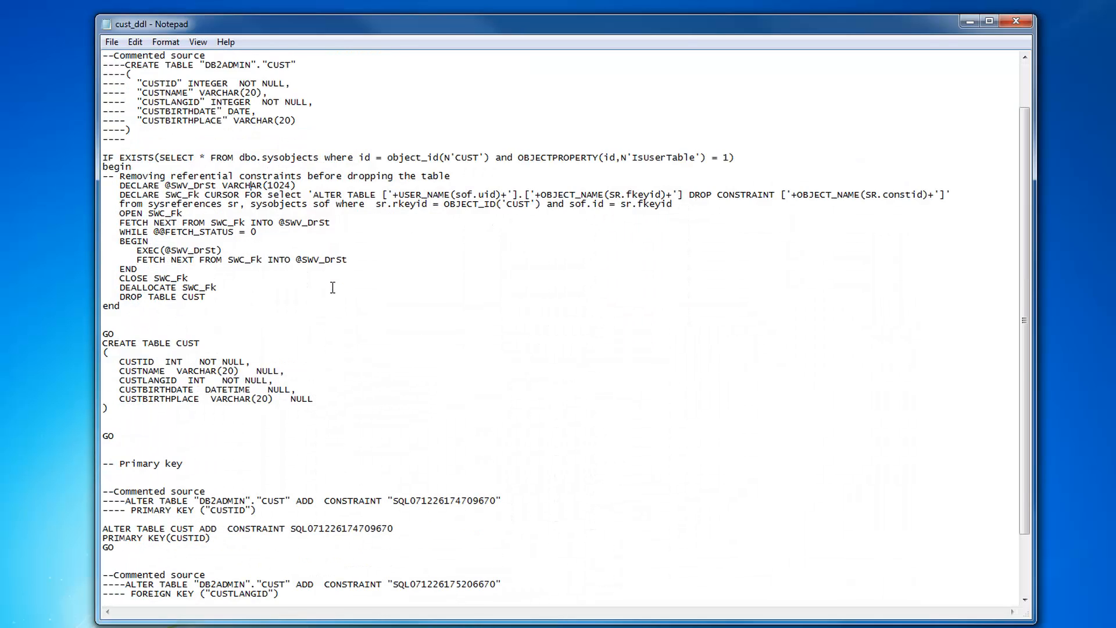
{"action": "scroll", "coordinate": [296, 391], "scroll_direction": "down", "scroll_amount": 2}
{"action": "left_click_drag", "start_coordinate": [169, 482], "coordinate": [99, 436]}
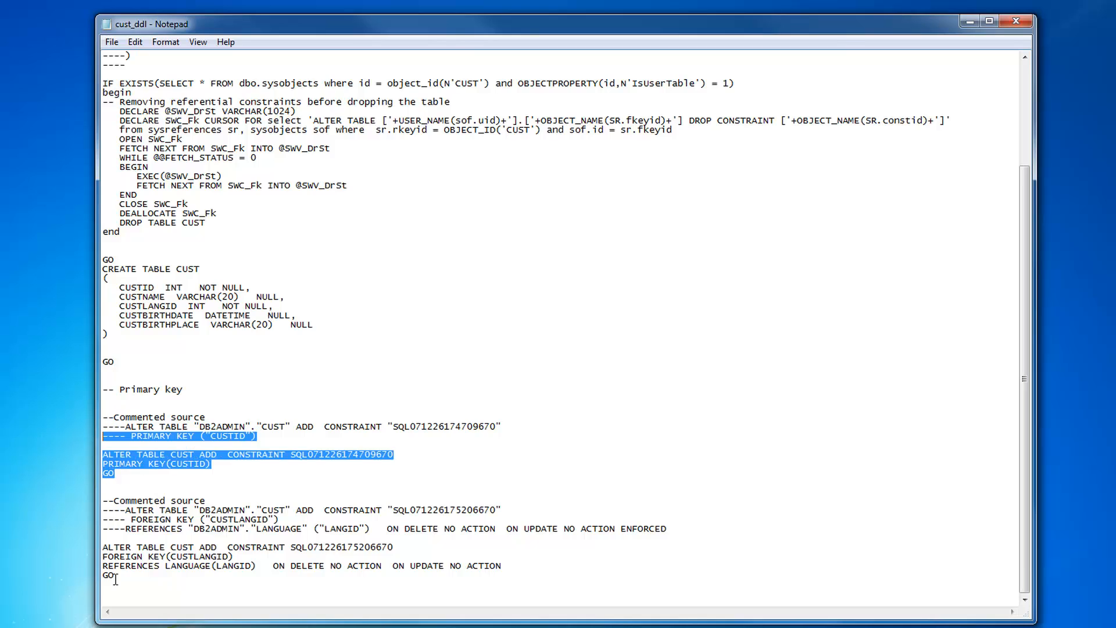
{"action": "left_click_drag", "start_coordinate": [122, 584], "coordinate": [90, 528]}
{"action": "left_click", "coordinate": [1015, 21]}
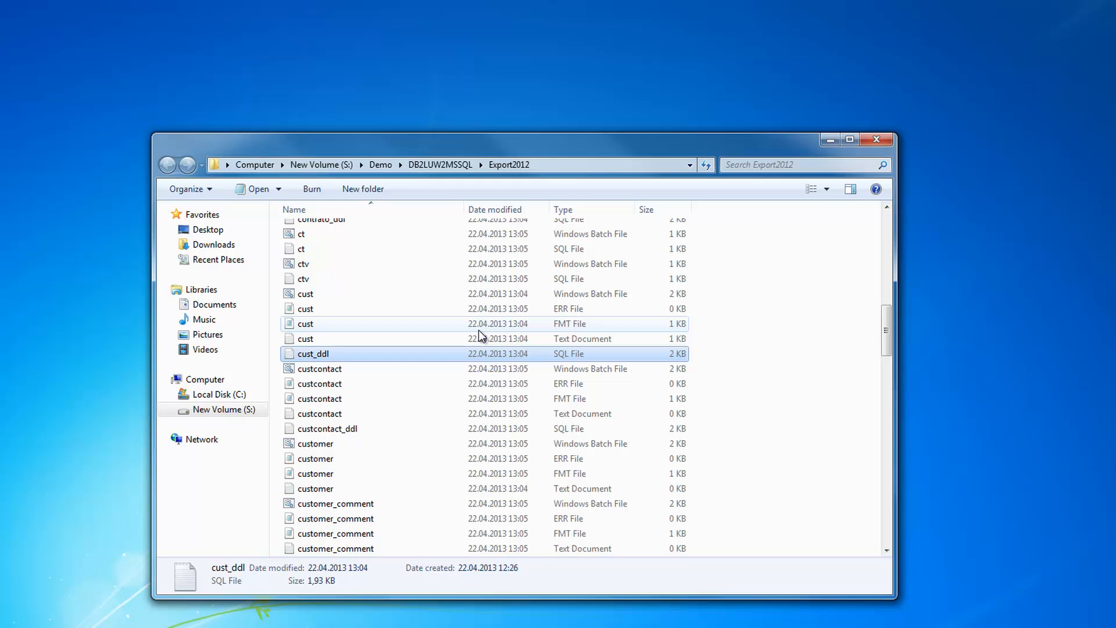
Open the sqlways text log from the export folder and highlight its section on reading the database structure
{"action": "scroll", "coordinate": [364, 360], "scroll_direction": "down", "scroll_amount": 3}
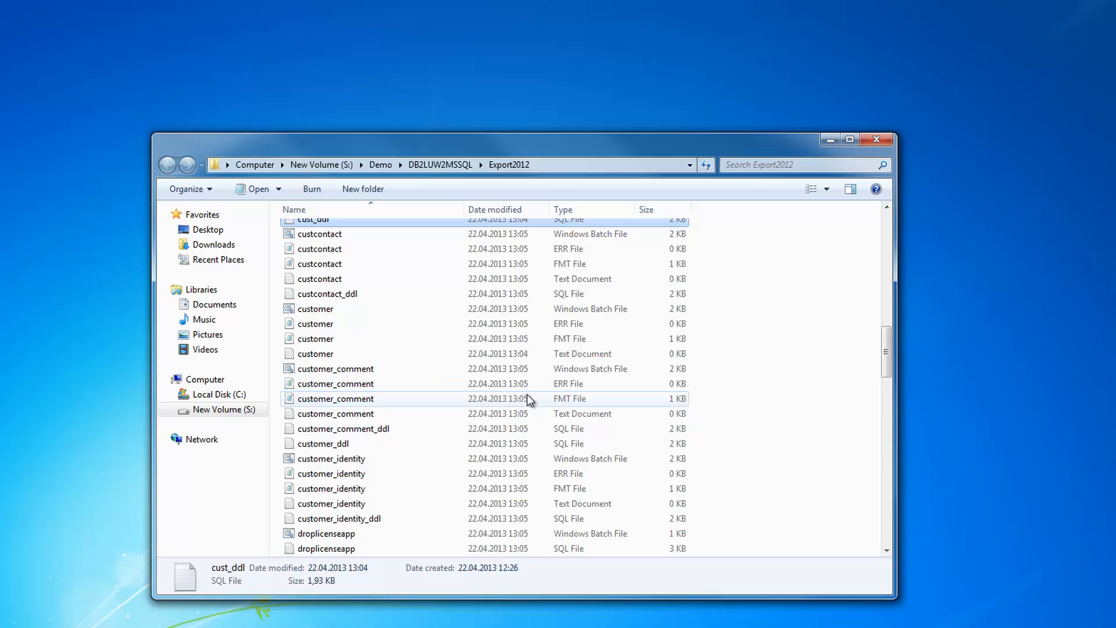
{"action": "scroll", "coordinate": [459, 378], "scroll_direction": "down", "scroll_amount": 2}
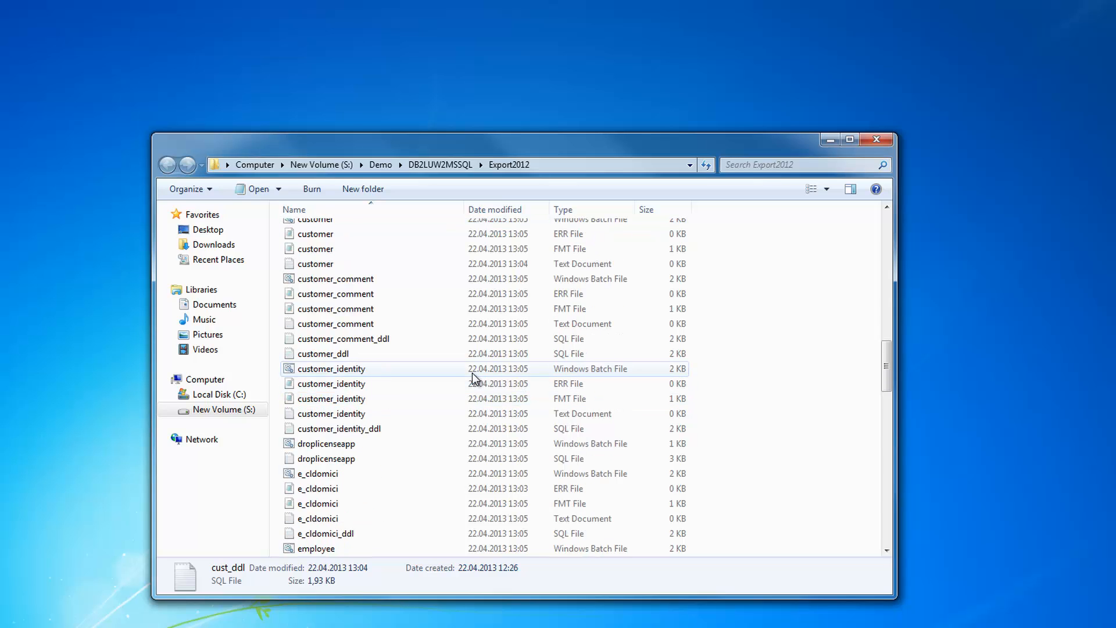
{"action": "scroll", "coordinate": [476, 378], "scroll_direction": "down", "scroll_amount": 3}
{"action": "scroll", "coordinate": [476, 378], "scroll_direction": "down", "scroll_amount": 3}
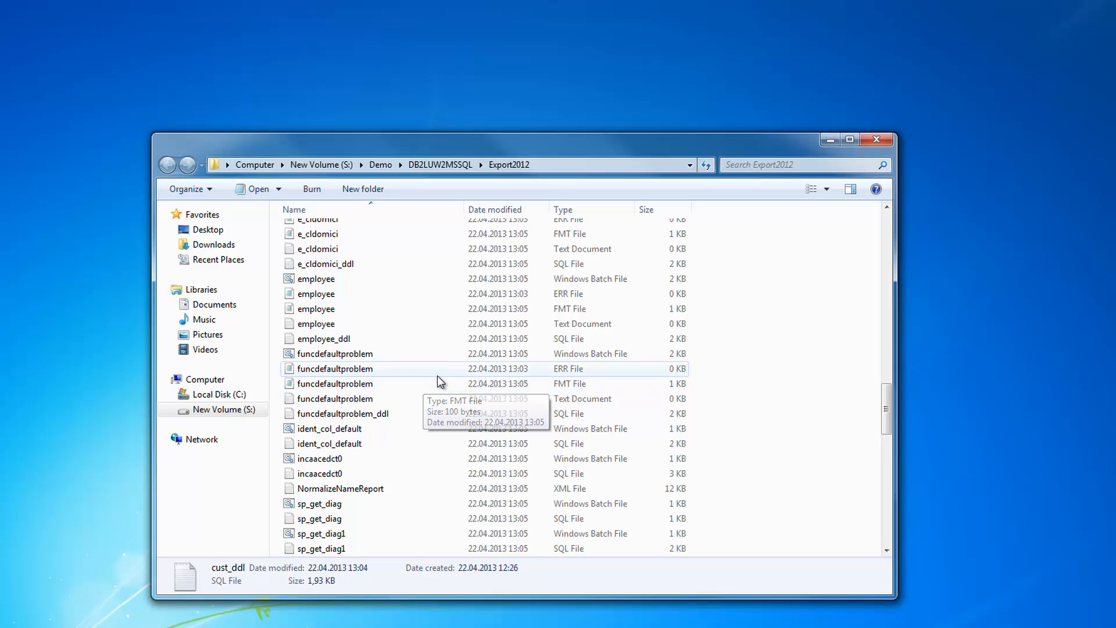
{"action": "scroll", "coordinate": [437, 376], "scroll_direction": "down", "scroll_amount": 6}
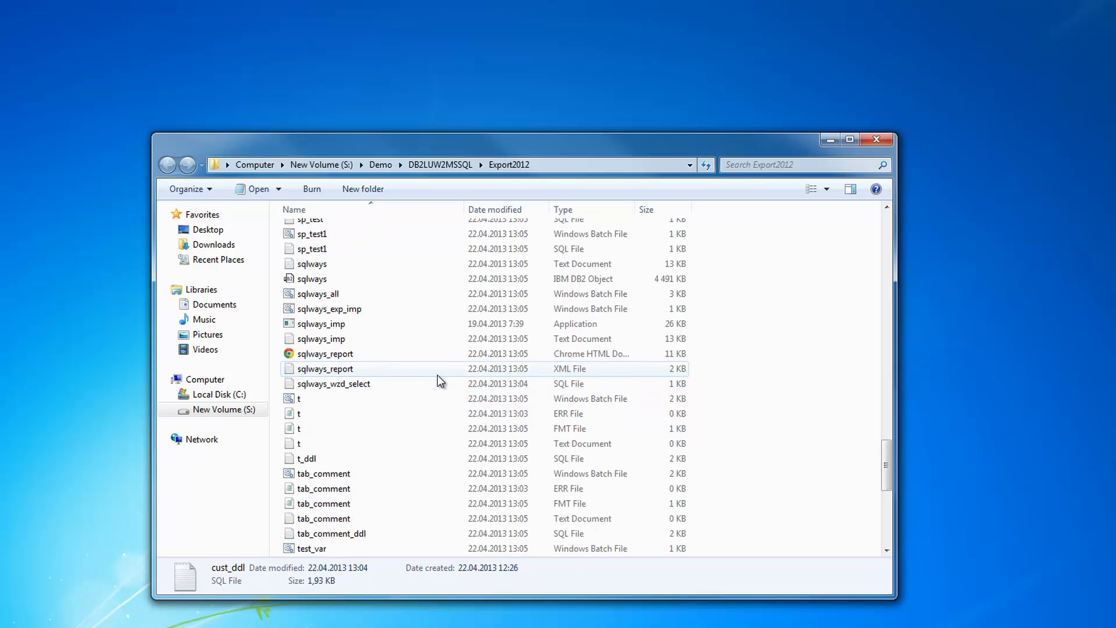
{"action": "double_click", "coordinate": [333, 266]}
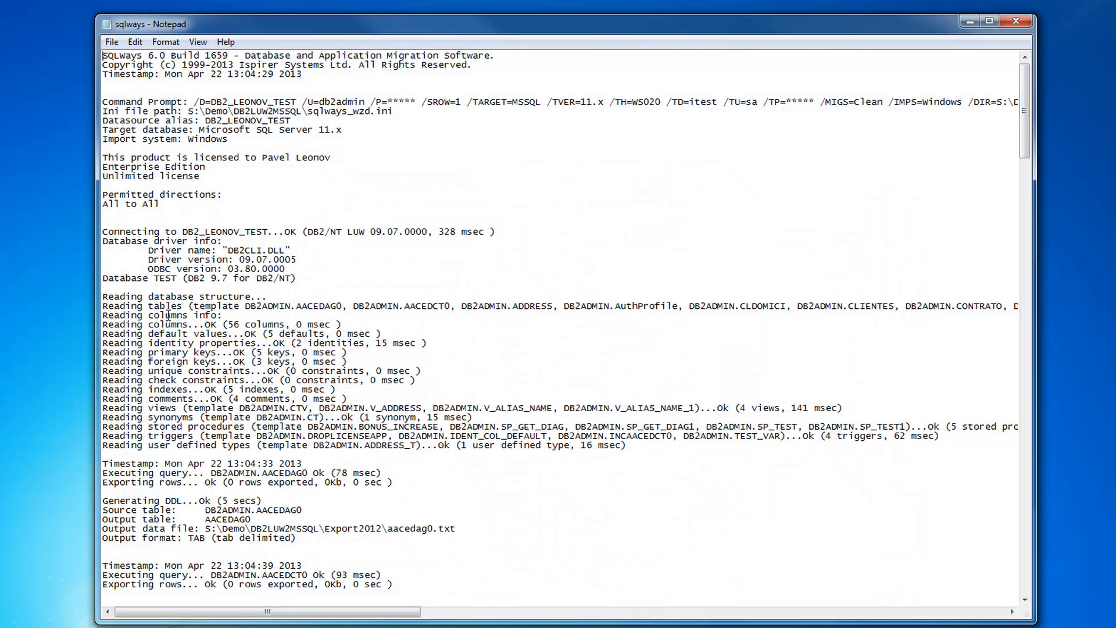
{"action": "left_click_drag", "start_coordinate": [168, 314], "coordinate": [479, 455]}
{"action": "left_click", "coordinate": [486, 460]}
{"action": "left_click_drag", "start_coordinate": [628, 446], "coordinate": [88, 289]}
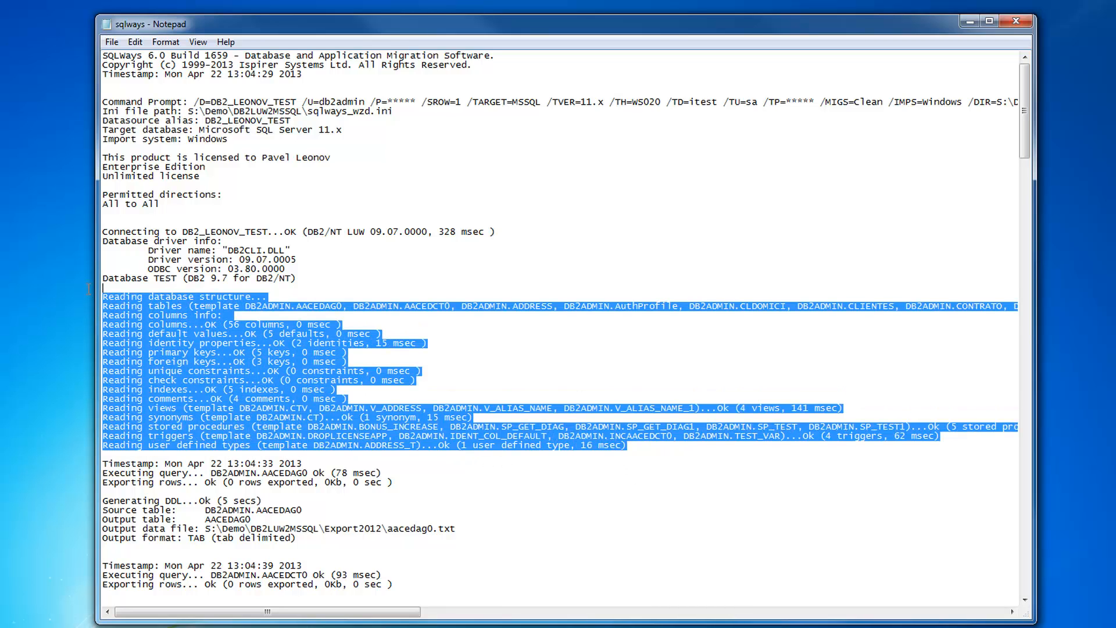
{"action": "left_click", "coordinate": [310, 352]}
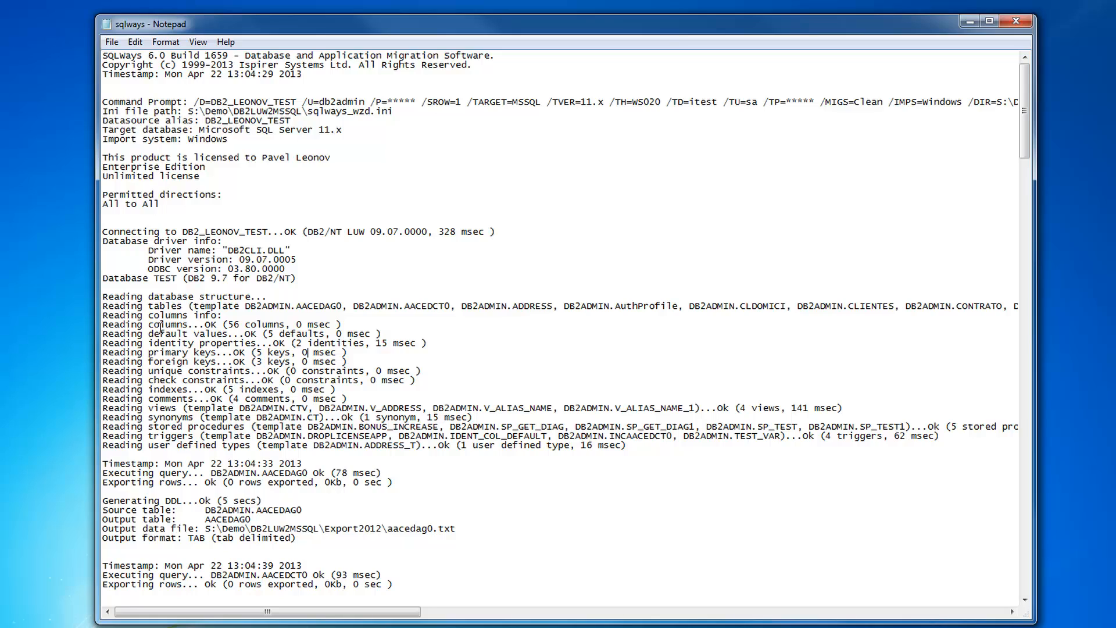
{"action": "mouse_move", "coordinate": [365, 344]}
{"action": "left_mouse_down"}
{"action": "mouse_move", "coordinate": [290, 338]}
{"action": "mouse_move", "coordinate": [349, 334]}
{"action": "left_mouse_up"}
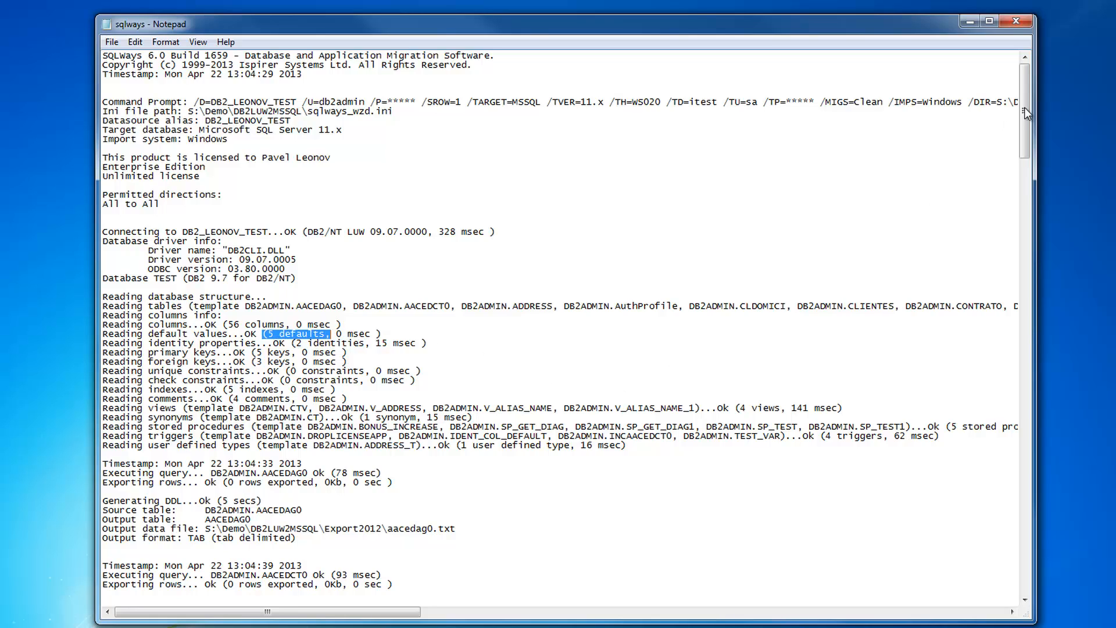
Examine the per-object totals and overall statistics at the end of the sqlways log, then close it
{"action": "left_click_drag", "start_coordinate": [1024, 107], "coordinate": [1003, 553]}
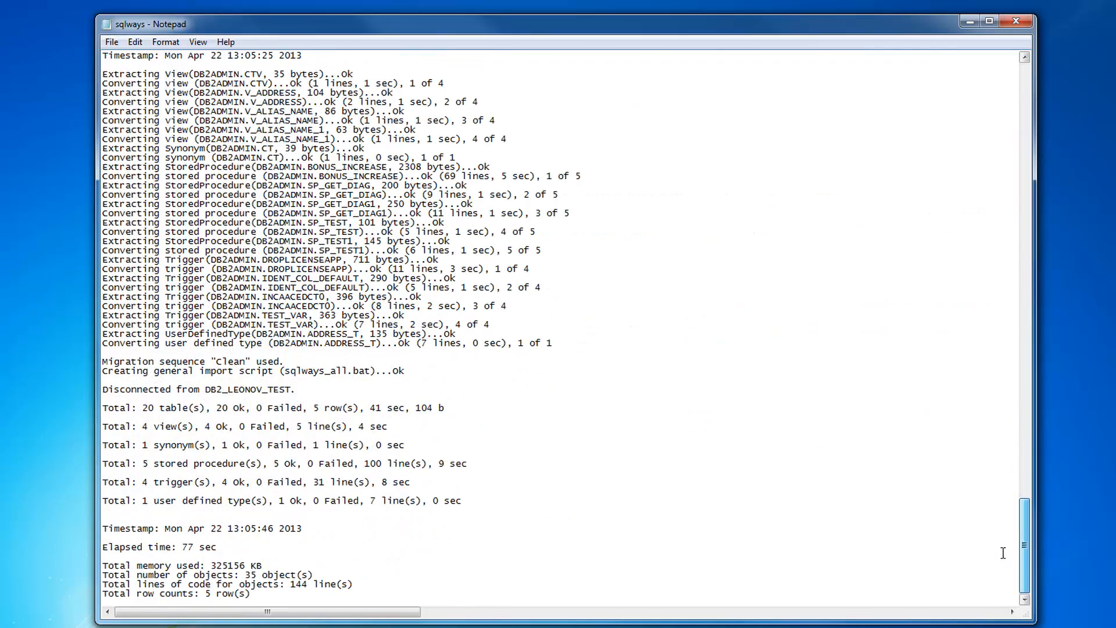
{"action": "left_click_drag", "start_coordinate": [303, 529], "coordinate": [88, 407]}
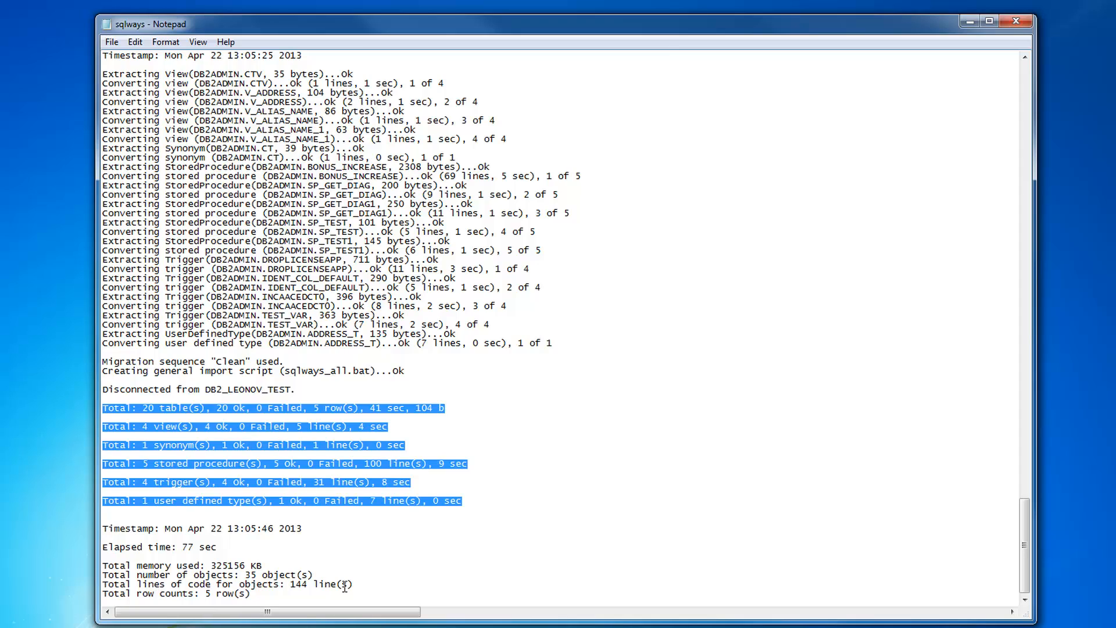
{"action": "left_click", "coordinate": [368, 472]}
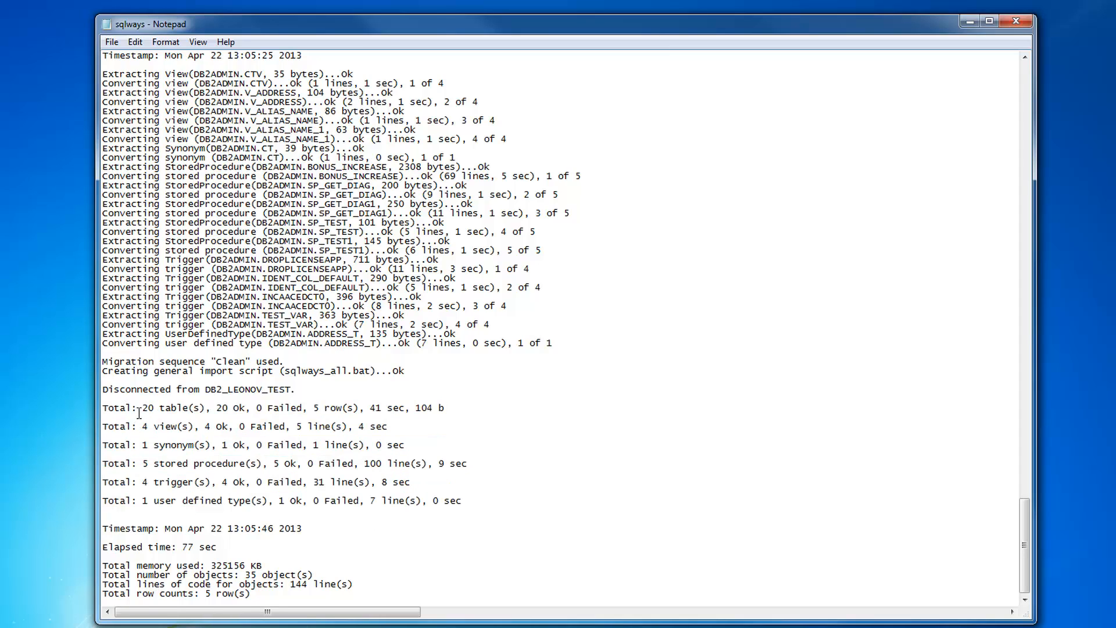
{"action": "left_click_drag", "start_coordinate": [375, 584], "coordinate": [98, 548]}
{"action": "left_click_drag", "start_coordinate": [263, 590], "coordinate": [98, 556]}
{"action": "left_click", "coordinate": [254, 565]}
{"action": "left_click", "coordinate": [1011, 24]}
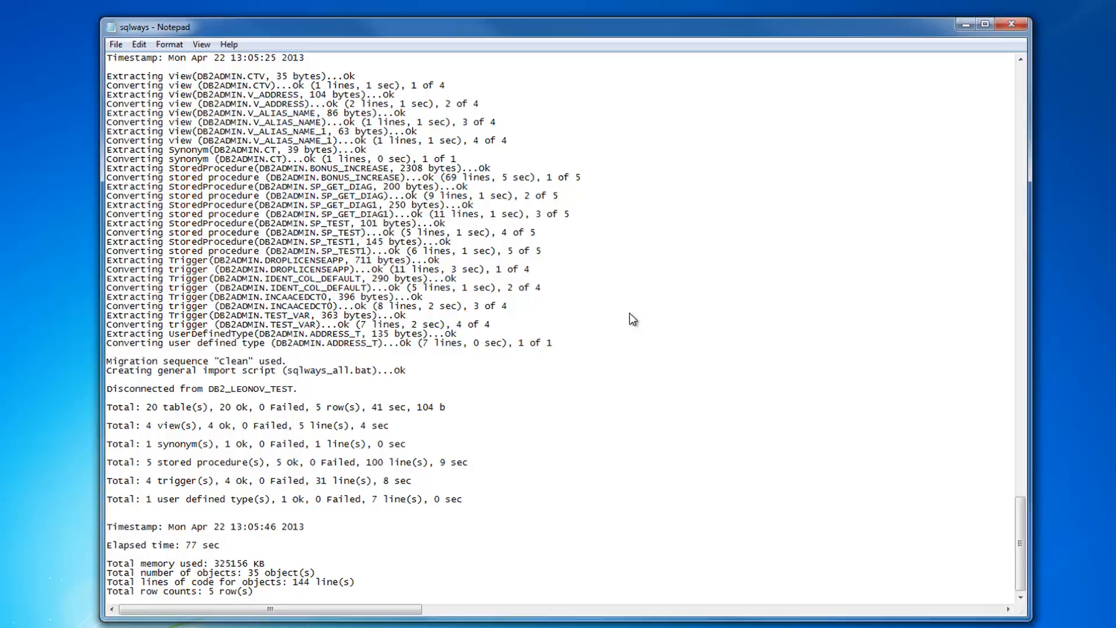
Open the sqlways_imp text log, examine the import entries at its end, and close it
{"action": "double_click", "coordinate": [466, 341]}
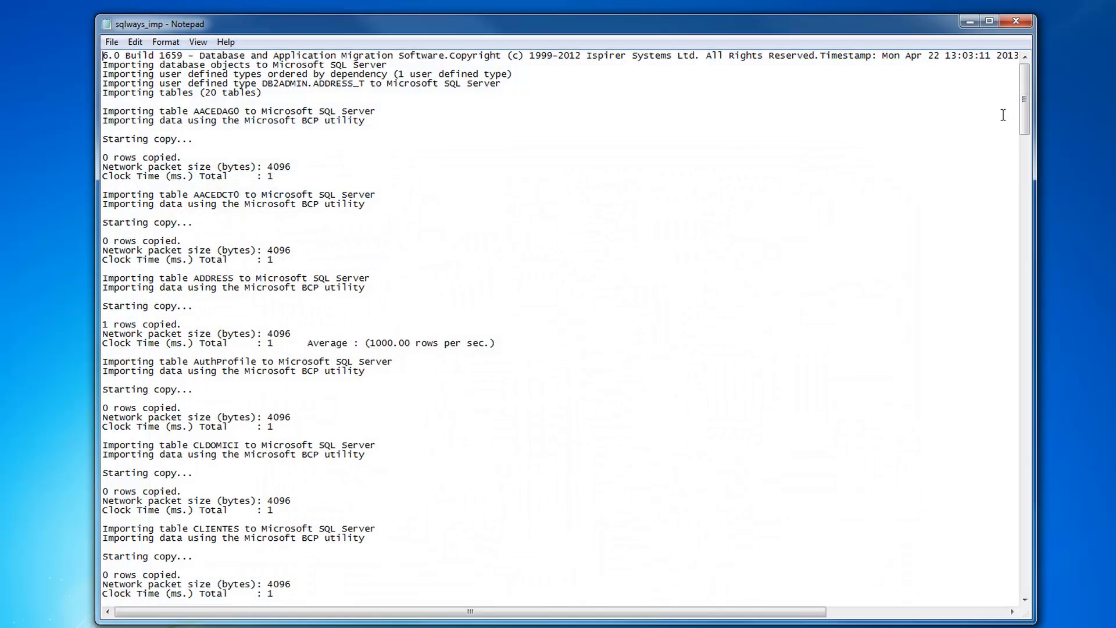
{"action": "left_click_drag", "start_coordinate": [1024, 88], "coordinate": [1020, 579]}
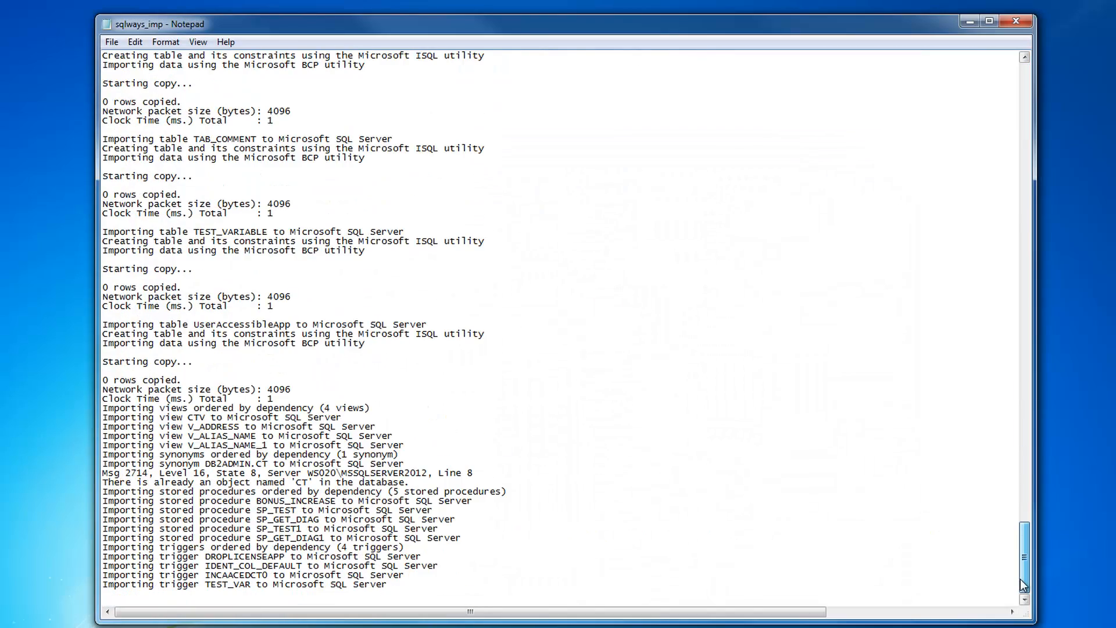
{"action": "left_click_drag", "start_coordinate": [462, 575], "coordinate": [144, 252]}
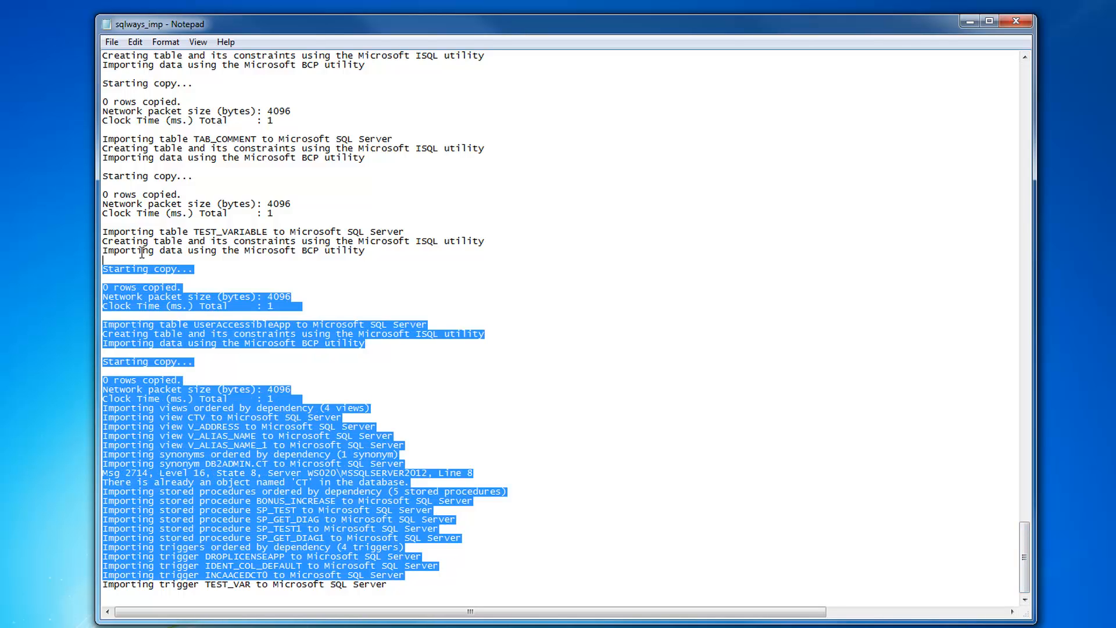
{"action": "left_click", "coordinate": [690, 349]}
{"action": "scroll", "coordinate": [687, 324], "scroll_direction": "up", "scroll_amount": 15}
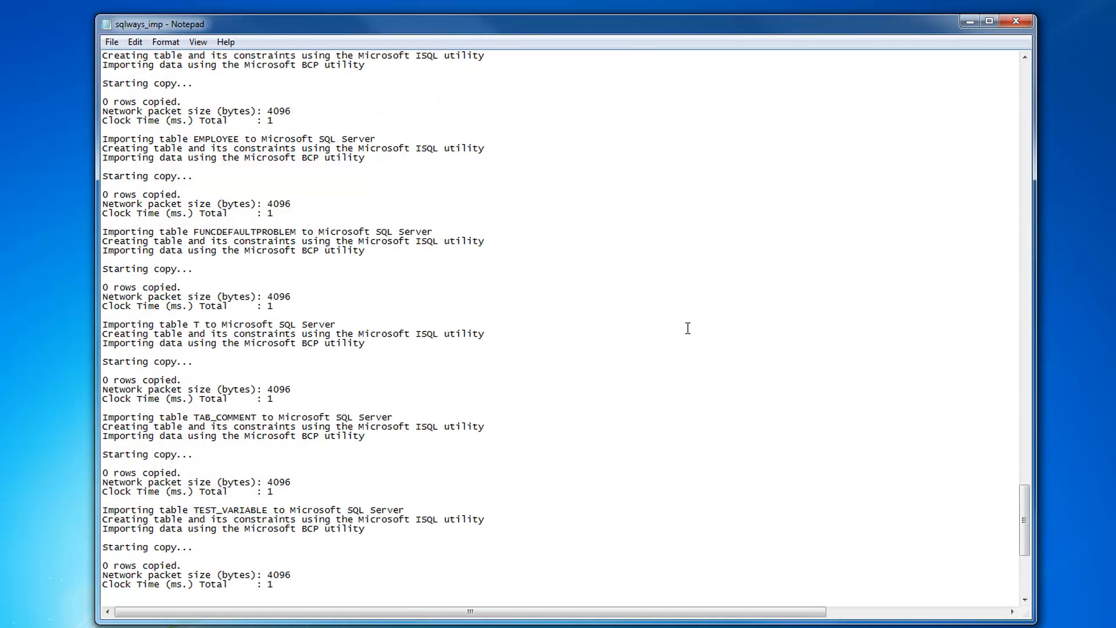
{"action": "left_click", "coordinate": [1025, 20]}
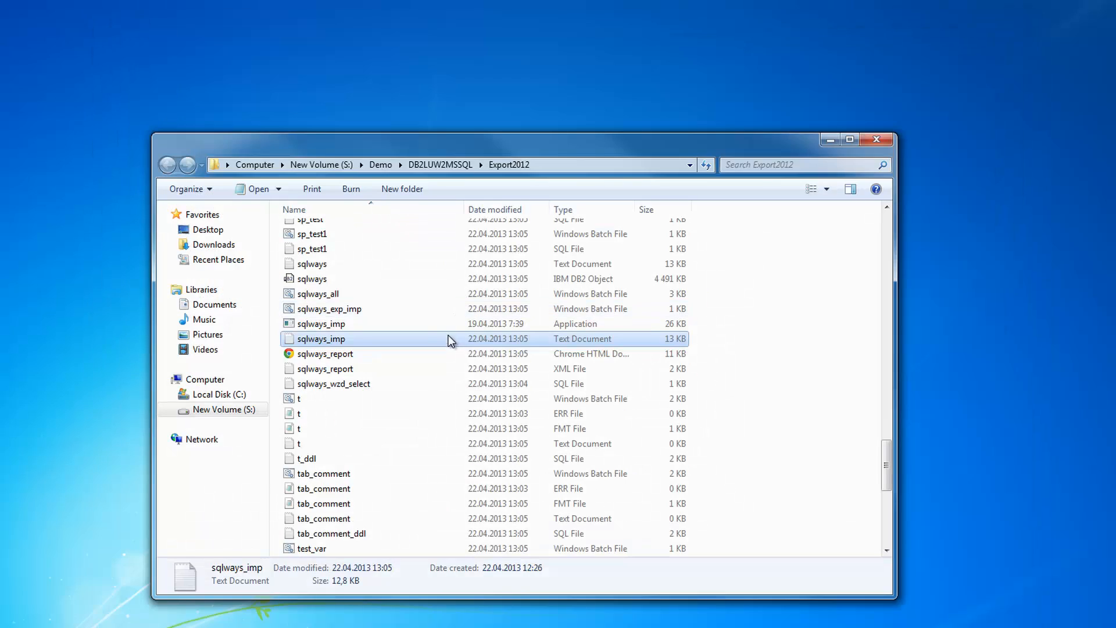
Open the sqlways_report HTML report, review its Table Export and Conversion Summary, and close it to browse the remaining exported files
{"action": "double_click", "coordinate": [340, 354]}
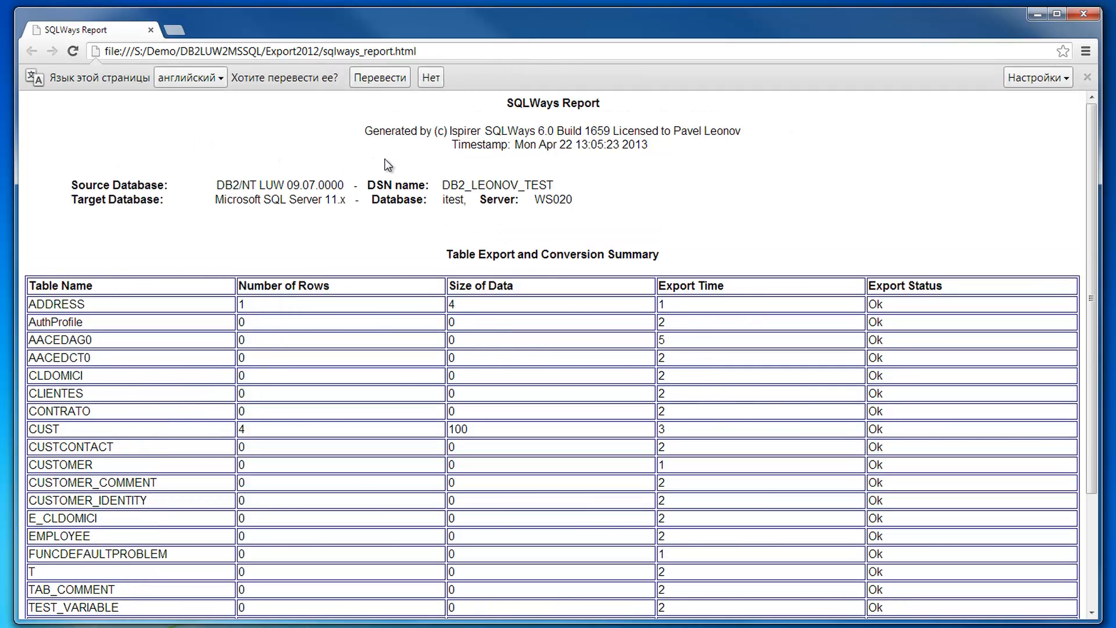
{"action": "left_click_drag", "start_coordinate": [1094, 137], "coordinate": [1094, 178]}
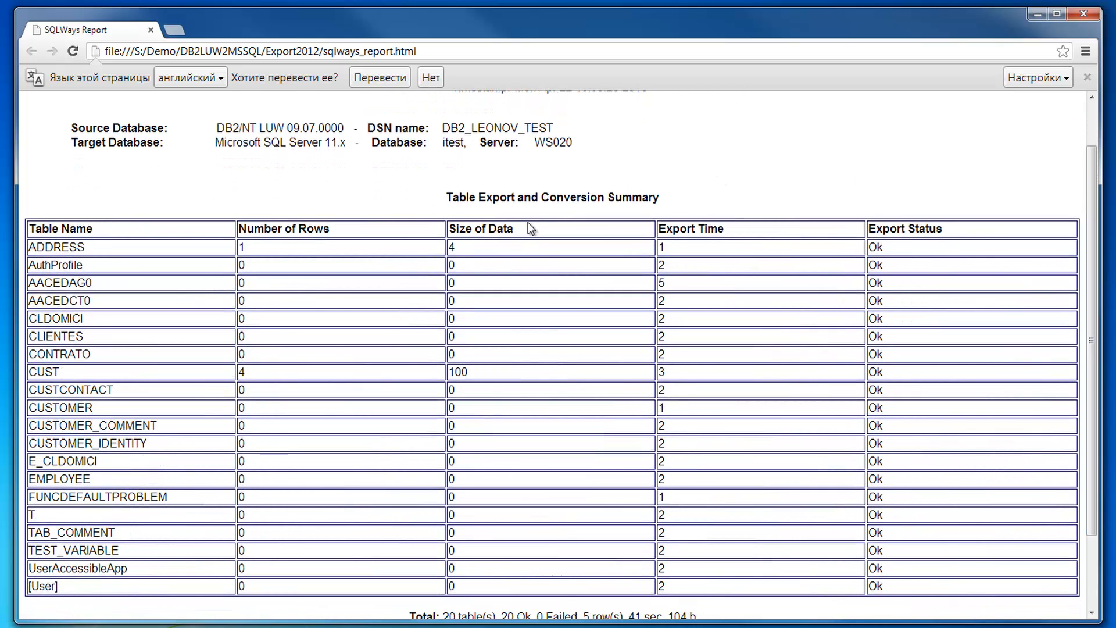
{"action": "left_click_drag", "start_coordinate": [531, 227], "coordinate": [232, 211]}
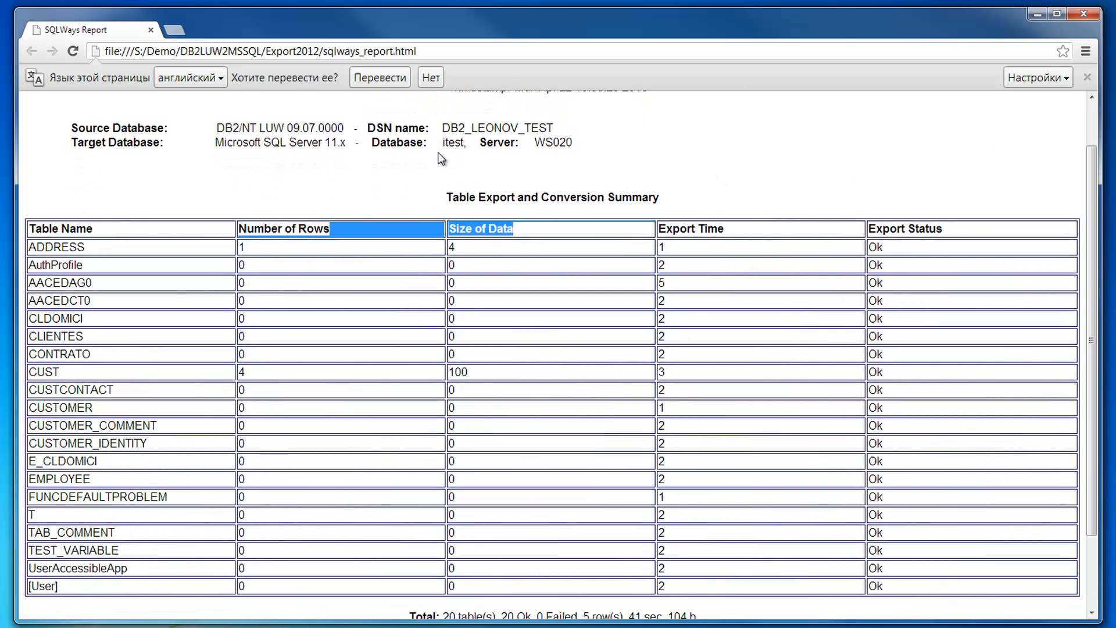
{"action": "left_click", "coordinate": [353, 204]}
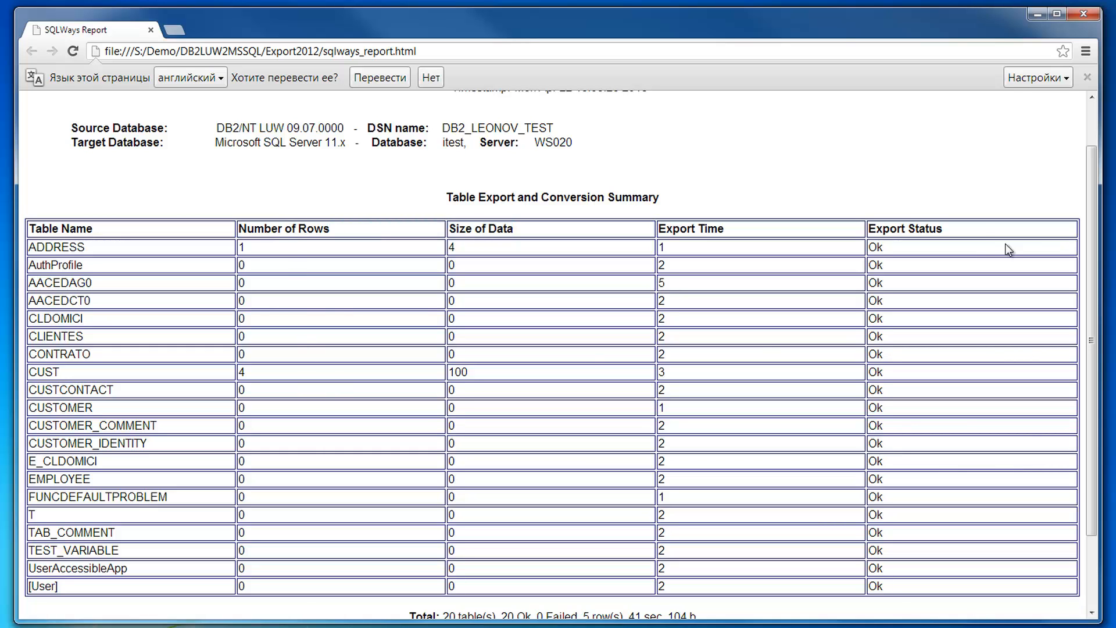
{"action": "left_click_drag", "start_coordinate": [1090, 174], "coordinate": [1093, 250]}
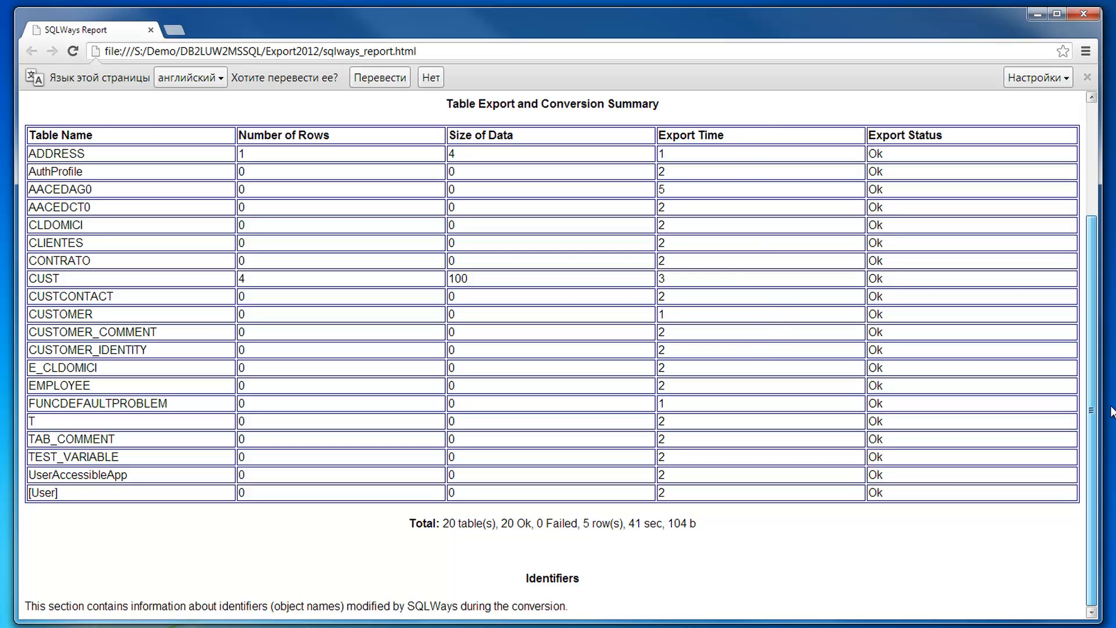
{"action": "left_click", "coordinate": [1080, 15]}
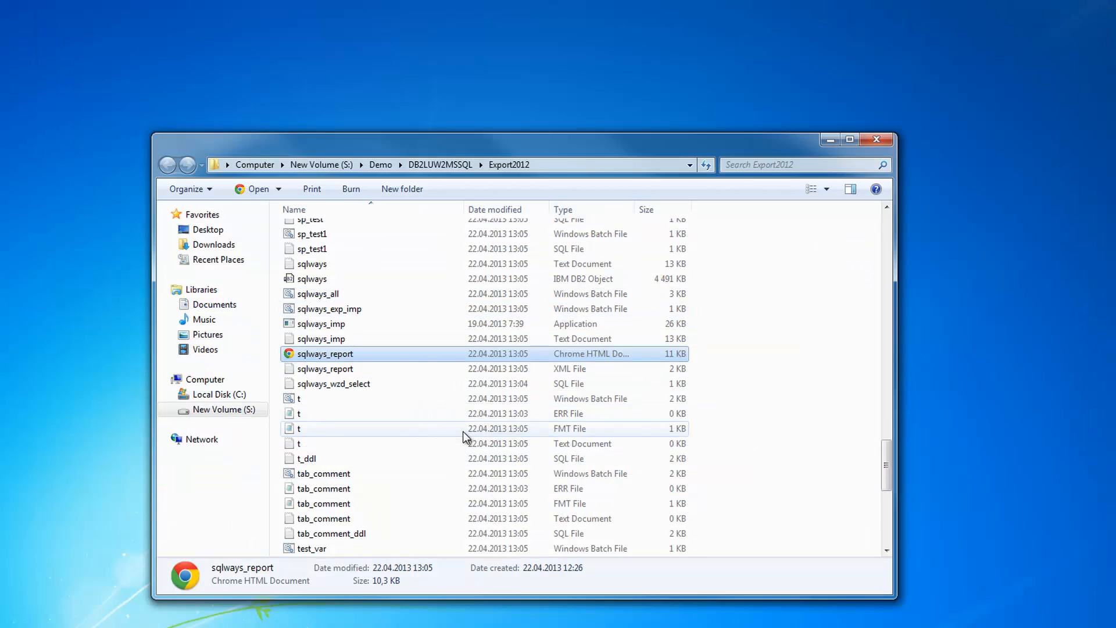
{"action": "scroll", "coordinate": [465, 436], "scroll_direction": "up", "scroll_amount": 11}
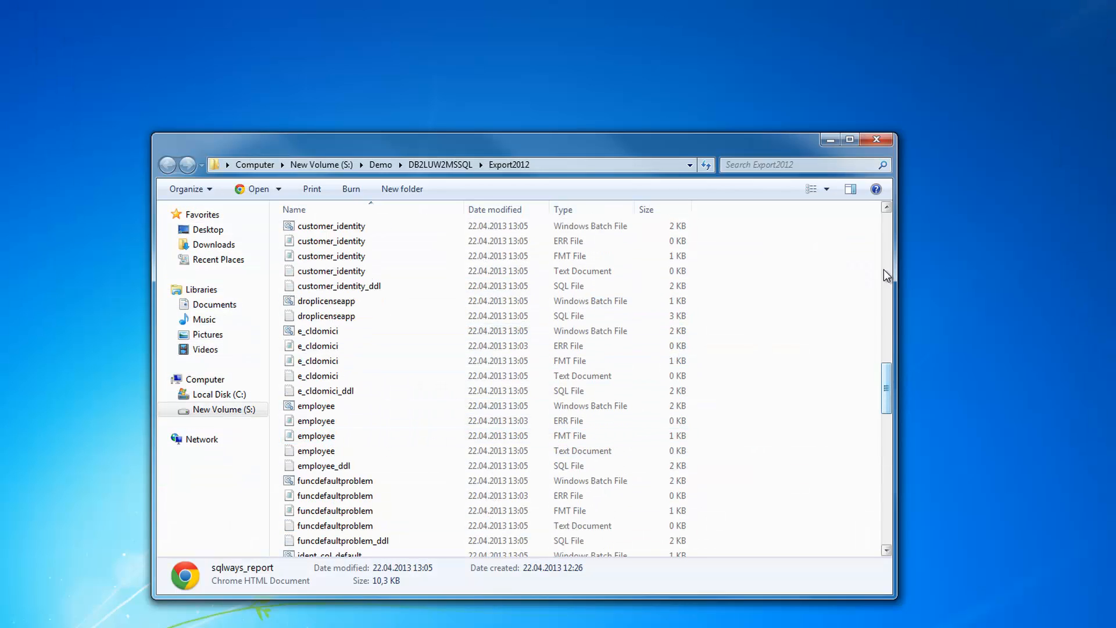
{"action": "left_click_drag", "start_coordinate": [886, 387], "coordinate": [893, 540]}
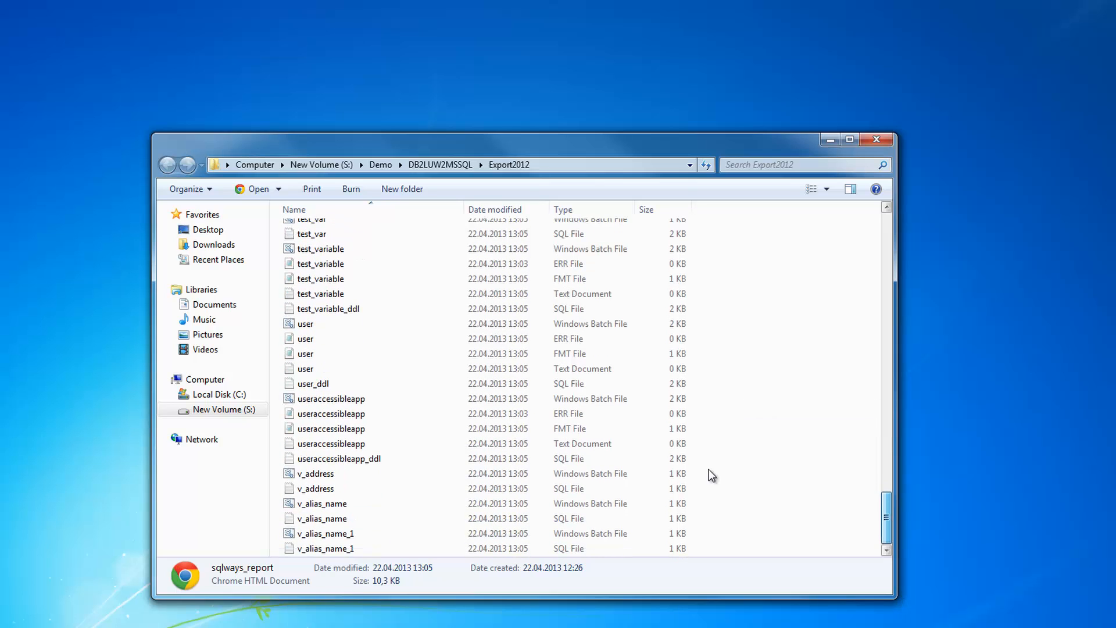
Close the export folder, check the end of the Migration Status log, and advance the wizard beyond that page
{"action": "left_click", "coordinate": [876, 139]}
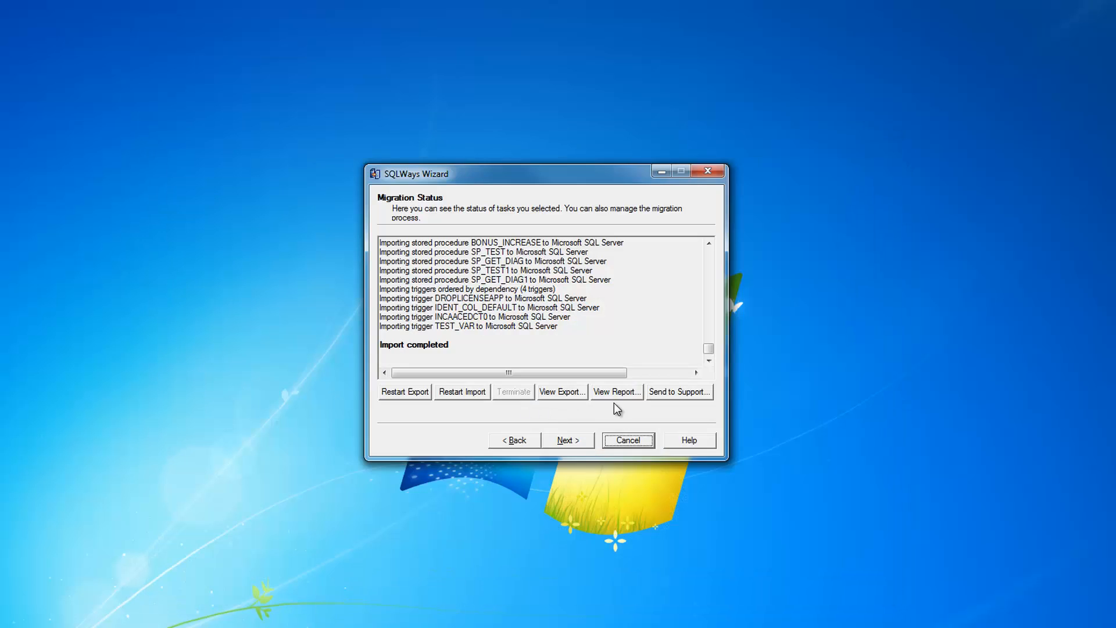
{"action": "left_click", "coordinate": [710, 359]}
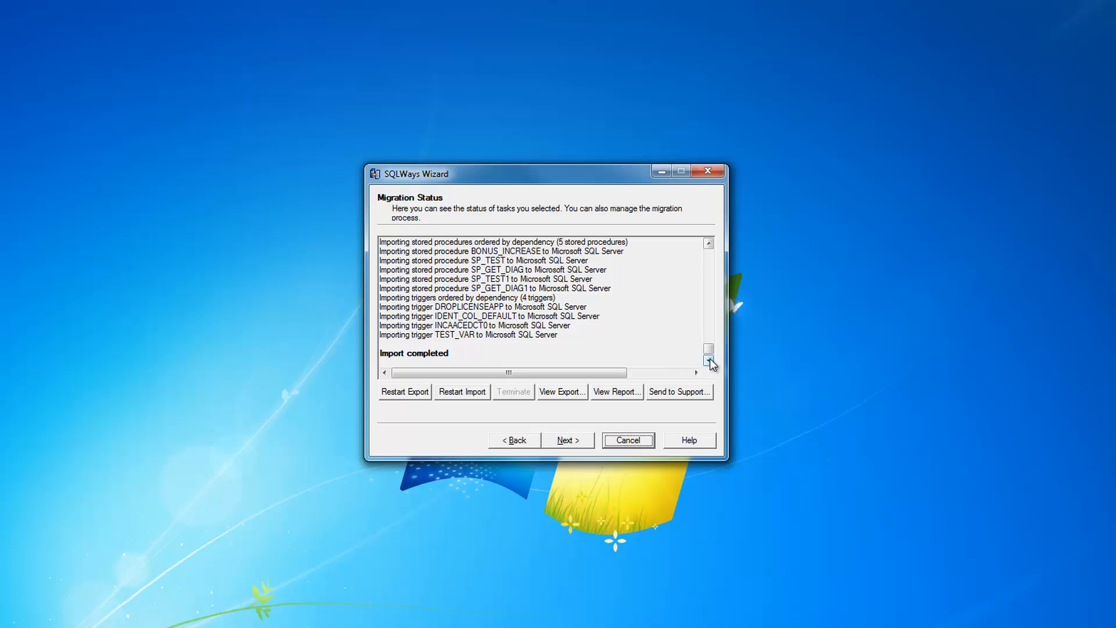
{"action": "left_click", "coordinate": [580, 441]}
{"action": "left_click", "coordinate": [568, 440]}
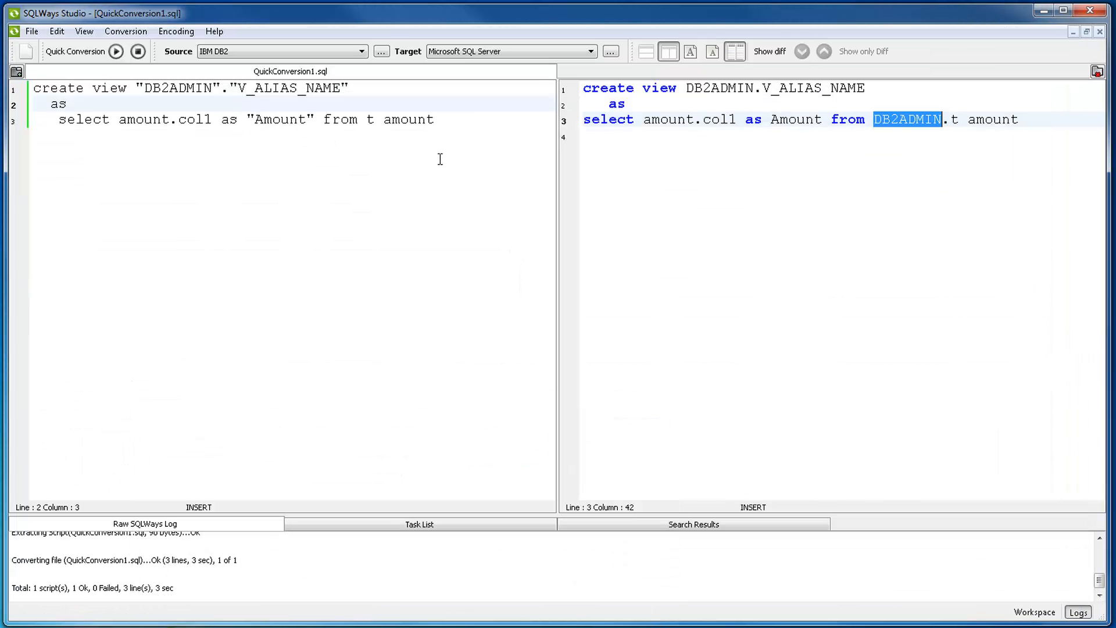
Switch to SQLWays Studio and set the QuickConversion1.sql script's source to IBM DB2 and its target to Microsoft SQL Server
{"action": "left_click", "coordinate": [457, 278]}
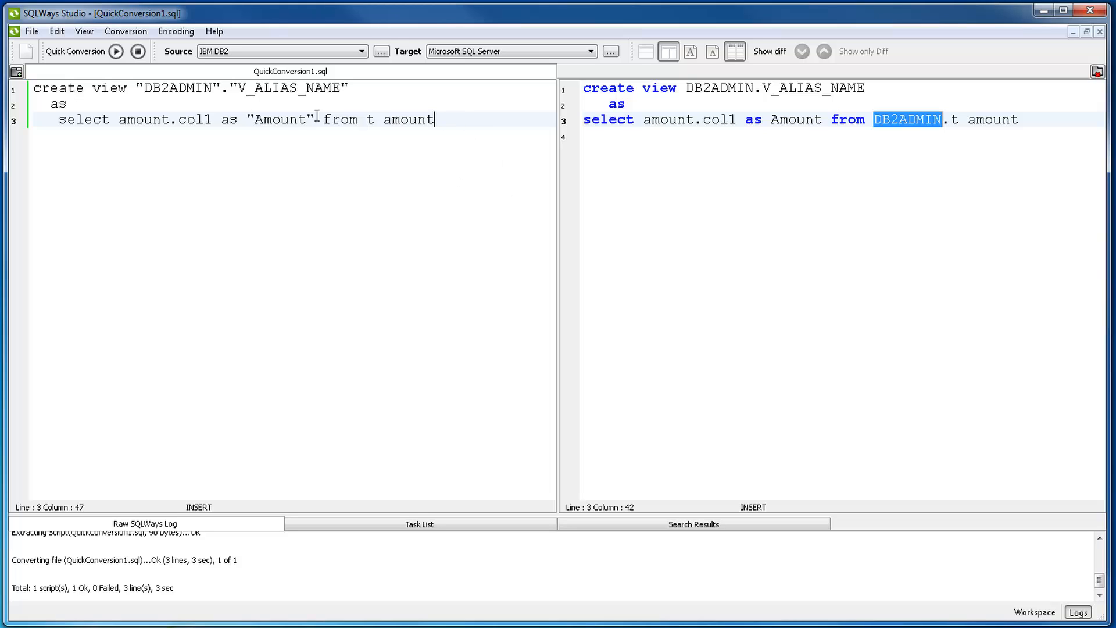
{"action": "key", "text": "ctrl+a"}
{"action": "left_click", "coordinate": [306, 314]}
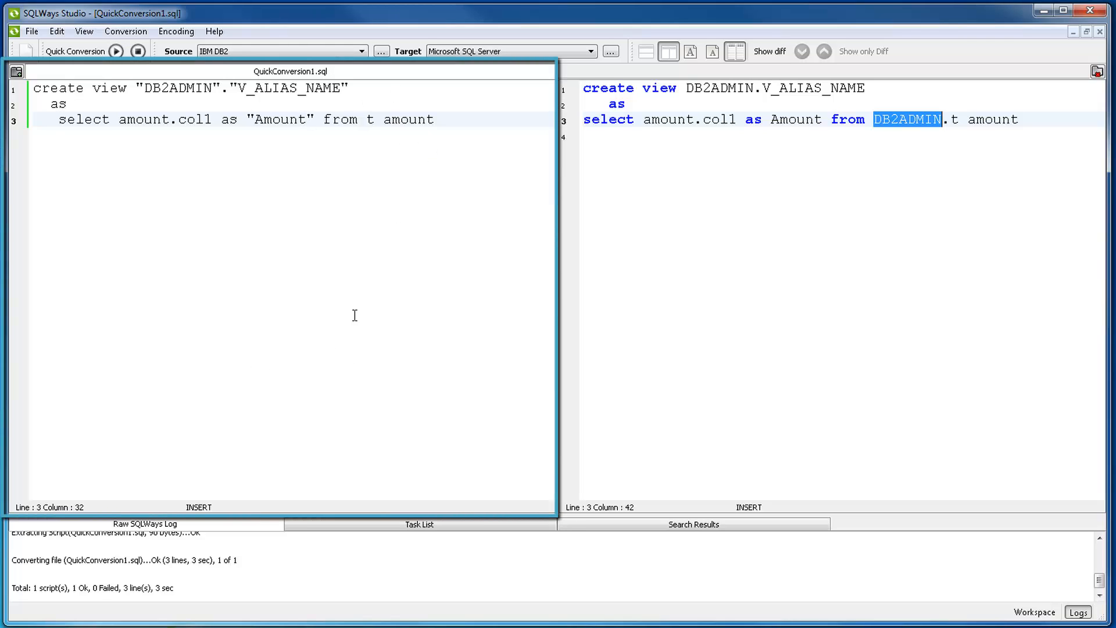
{"action": "left_click", "coordinate": [362, 51]}
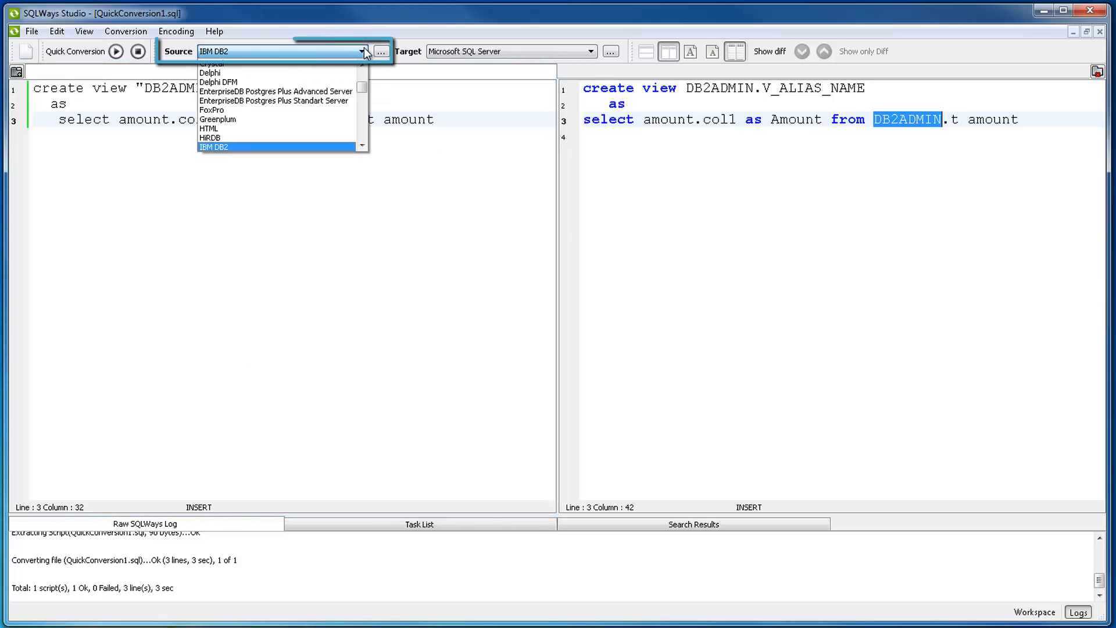
{"action": "left_click", "coordinate": [262, 146]}
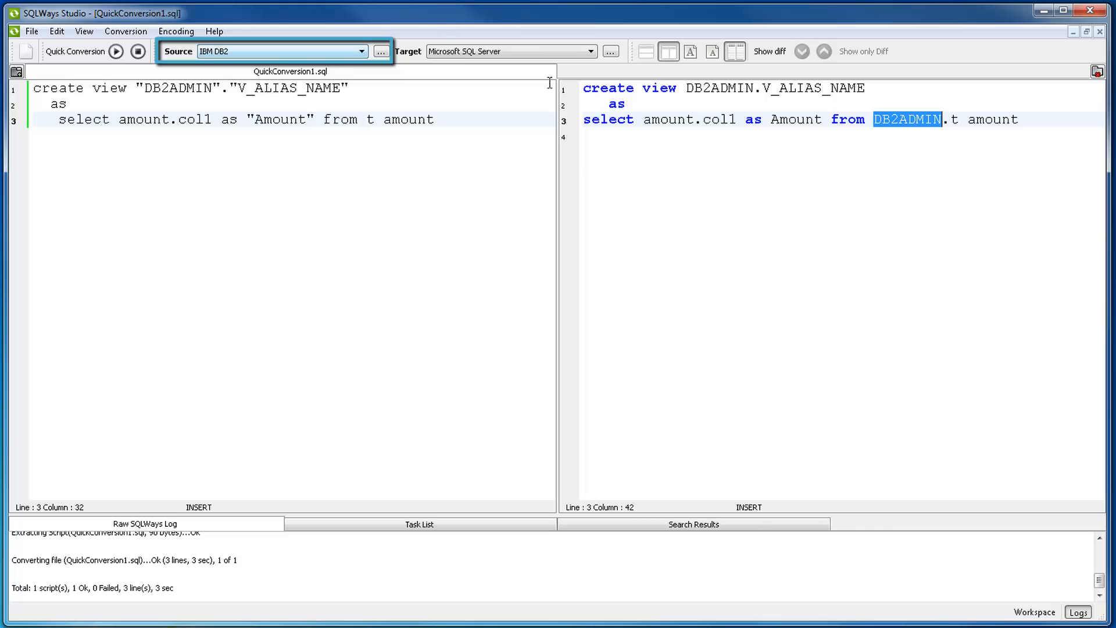
{"action": "left_click", "coordinate": [591, 52]}
{"action": "left_click", "coordinate": [591, 51]}
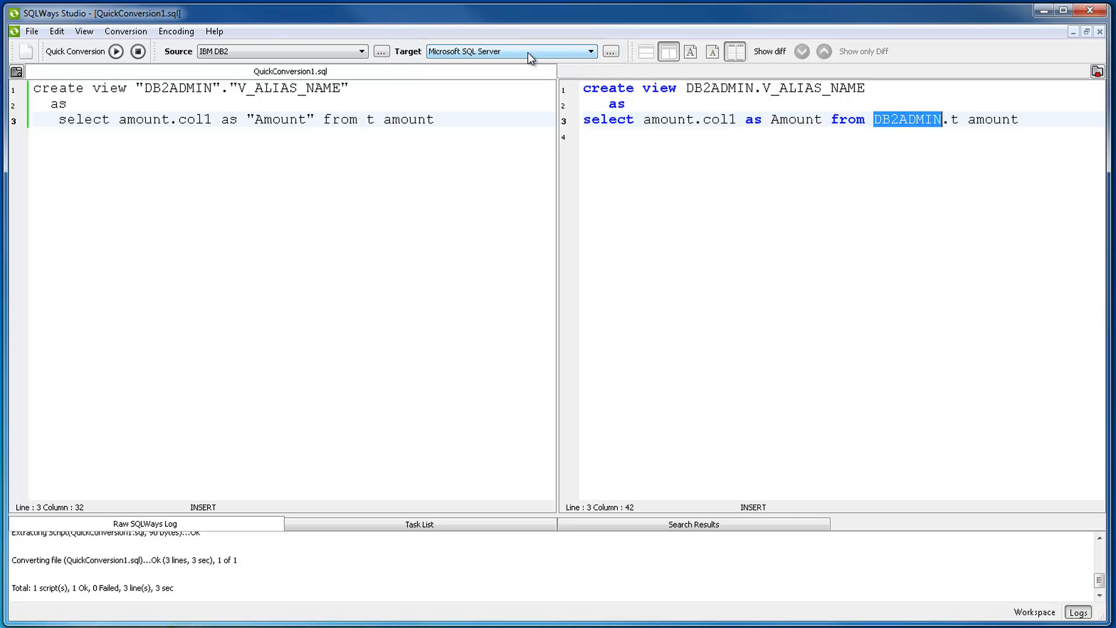
Run Quick Conversion on the V_ALIAS_NAME create view script
{"action": "left_click", "coordinate": [465, 132]}
{"action": "key", "text": "ctrl+a"}
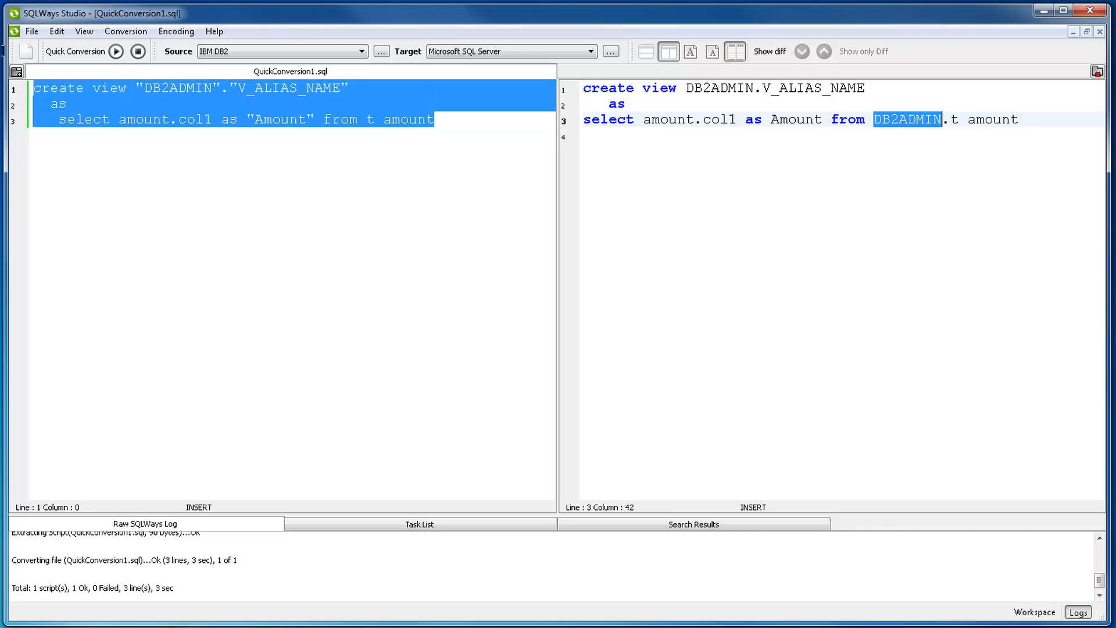
{"action": "left_click", "coordinate": [222, 174]}
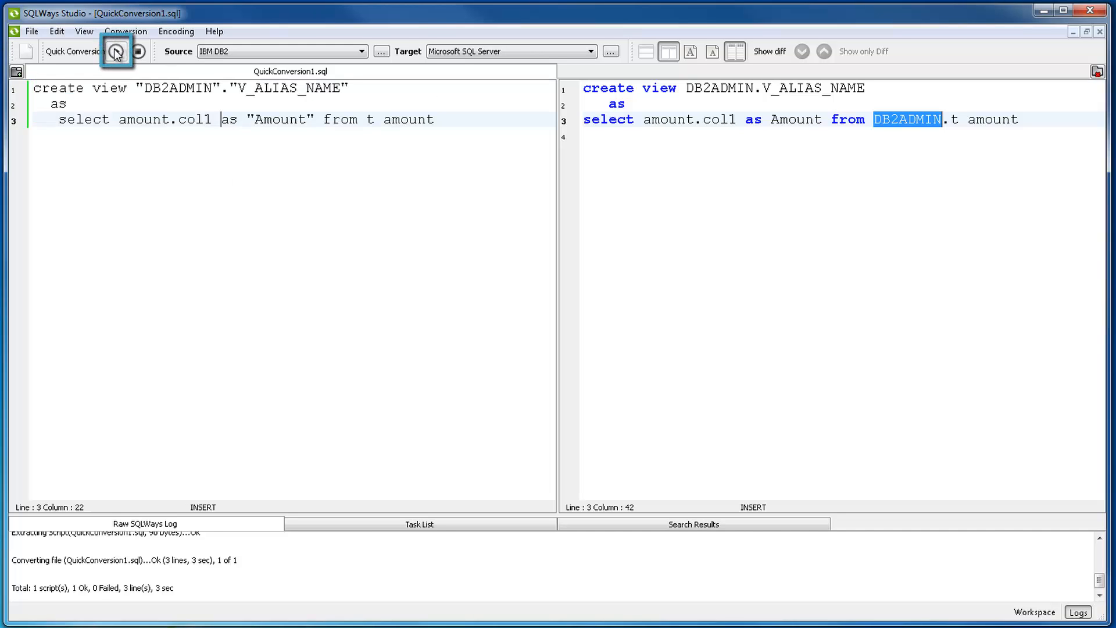
{"action": "left_click", "coordinate": [116, 53]}
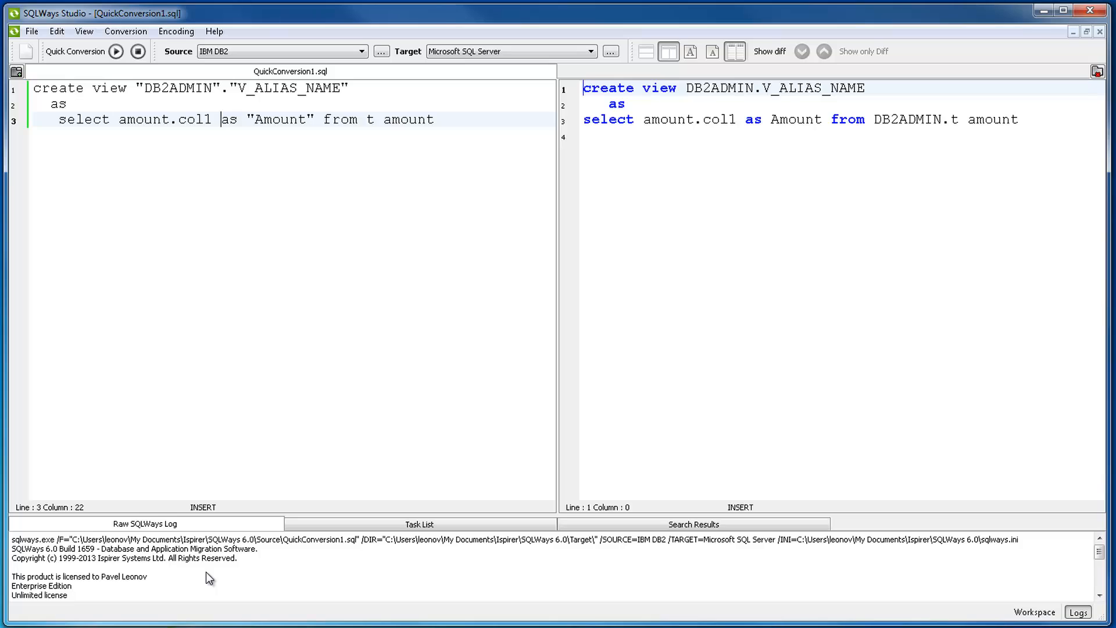
Highlight the sqlways.exe command line in the raw log and all of the converted view code to review them
{"action": "left_click_drag", "start_coordinate": [11, 539], "coordinate": [1059, 539]}
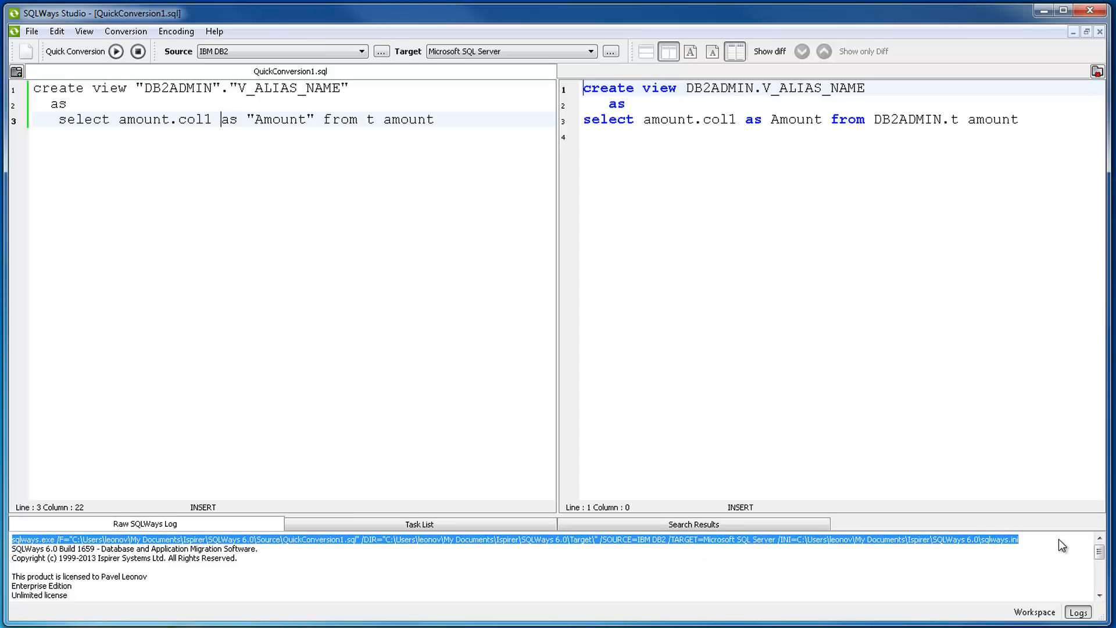
{"action": "left_click", "coordinate": [275, 567]}
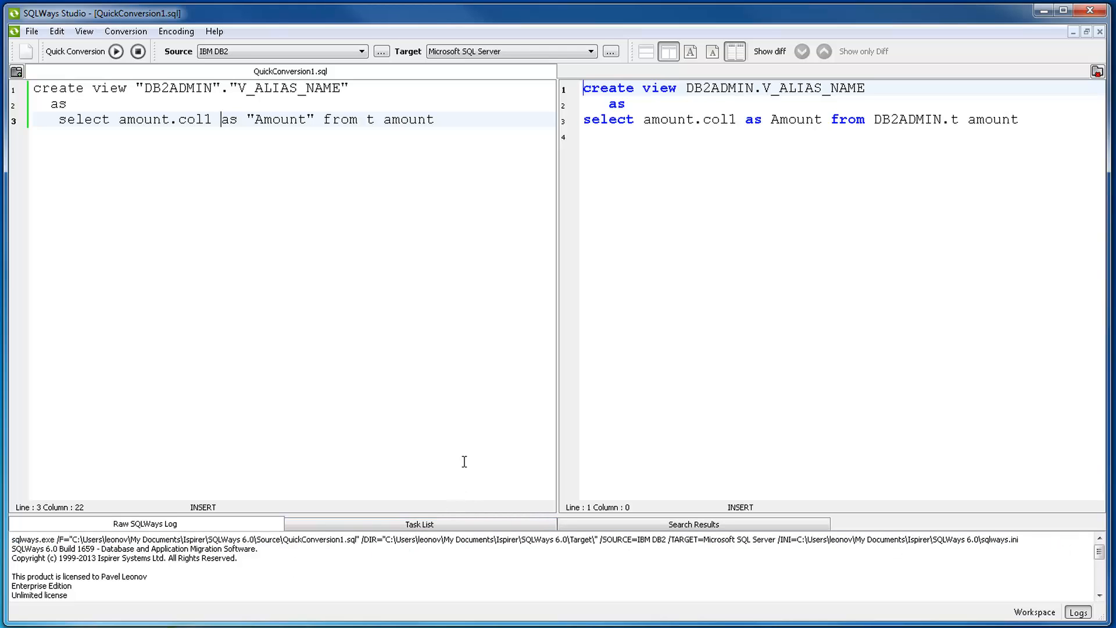
{"action": "left_click", "coordinate": [722, 182]}
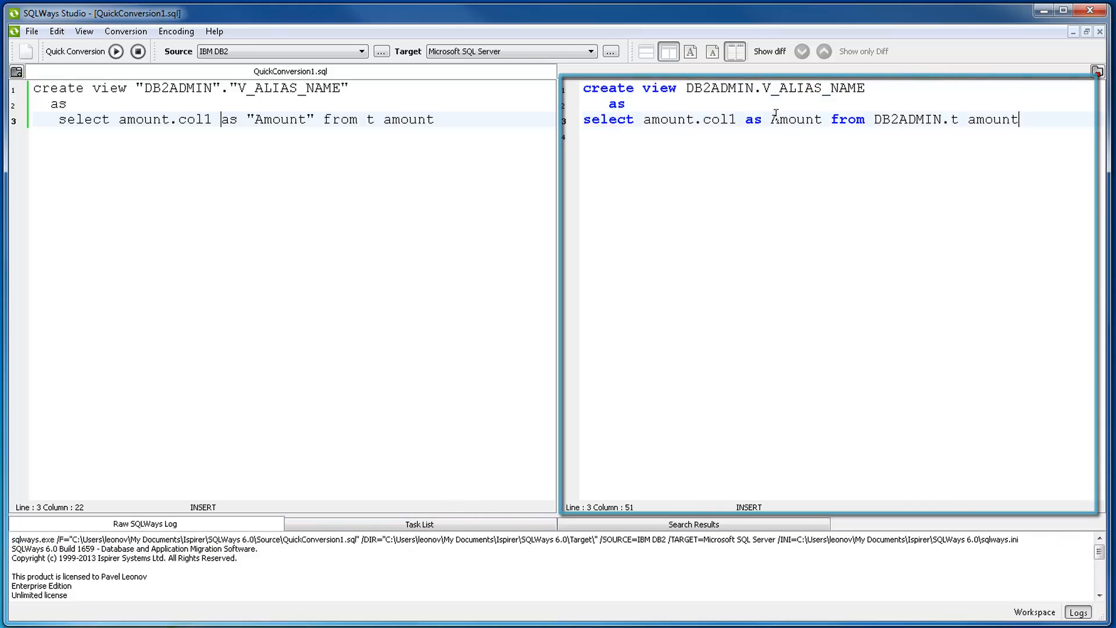
{"action": "left_click_drag", "start_coordinate": [1037, 122], "coordinate": [566, 90]}
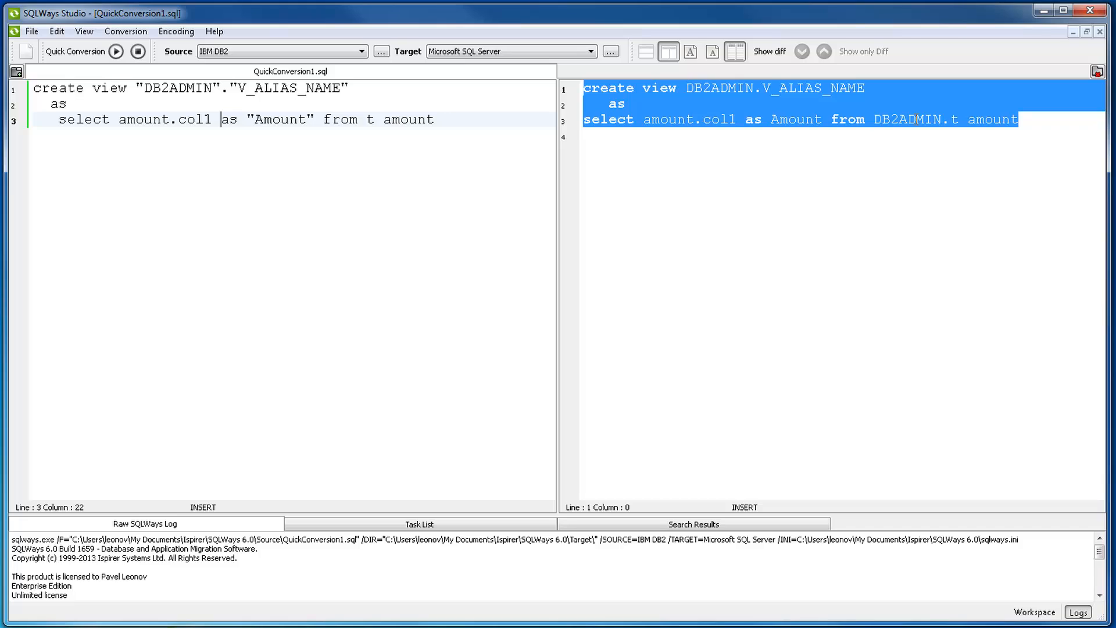
{"action": "left_click", "coordinate": [930, 146]}
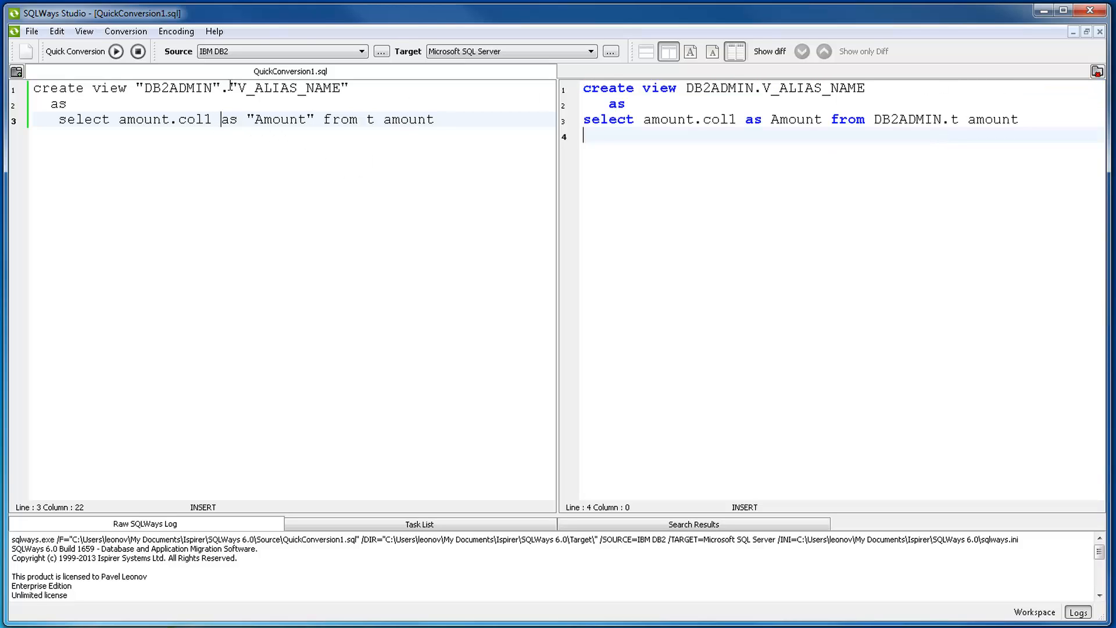
Compare the "DB2ADMIN" schema prefix of the source view name with the DB2ADMIN prefix before table t in the converted code
{"action": "left_click_drag", "start_coordinate": [135, 88], "coordinate": [233, 88]}
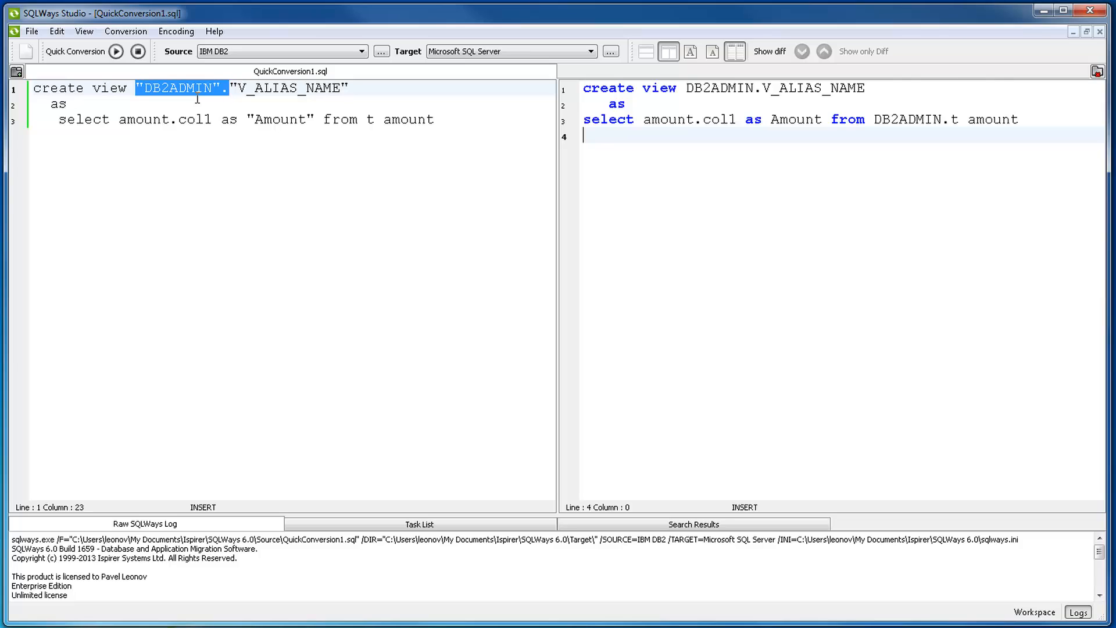
{"action": "left_click", "coordinate": [875, 122]}
{"action": "left_click_drag", "start_coordinate": [875, 119], "coordinate": [951, 119]}
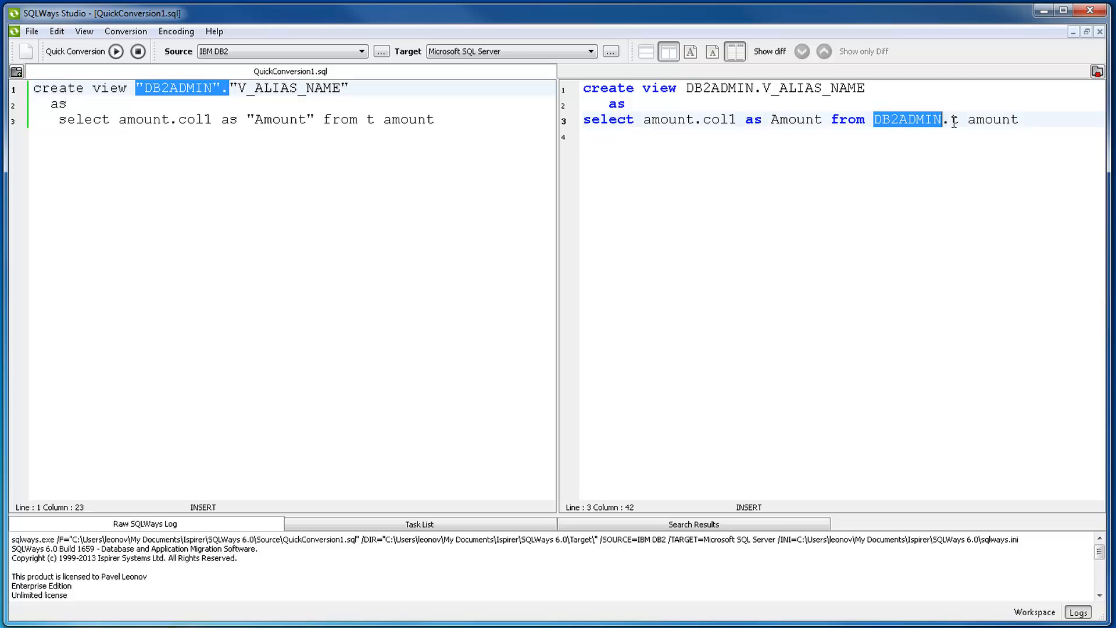
{"action": "left_click", "coordinate": [924, 119]}
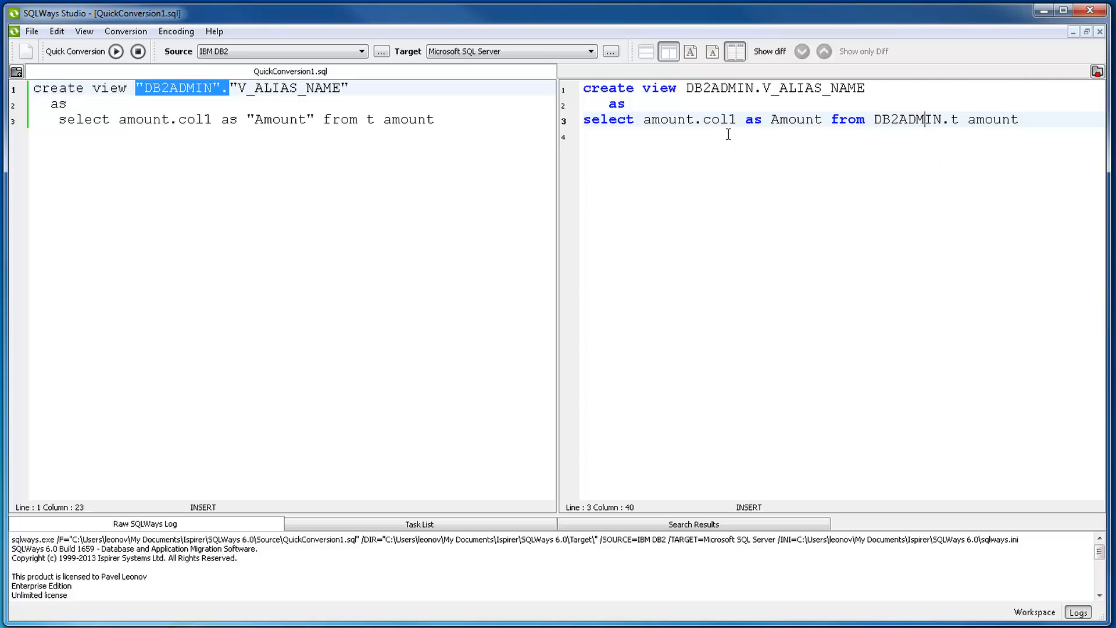
{"action": "left_click", "coordinate": [198, 95]}
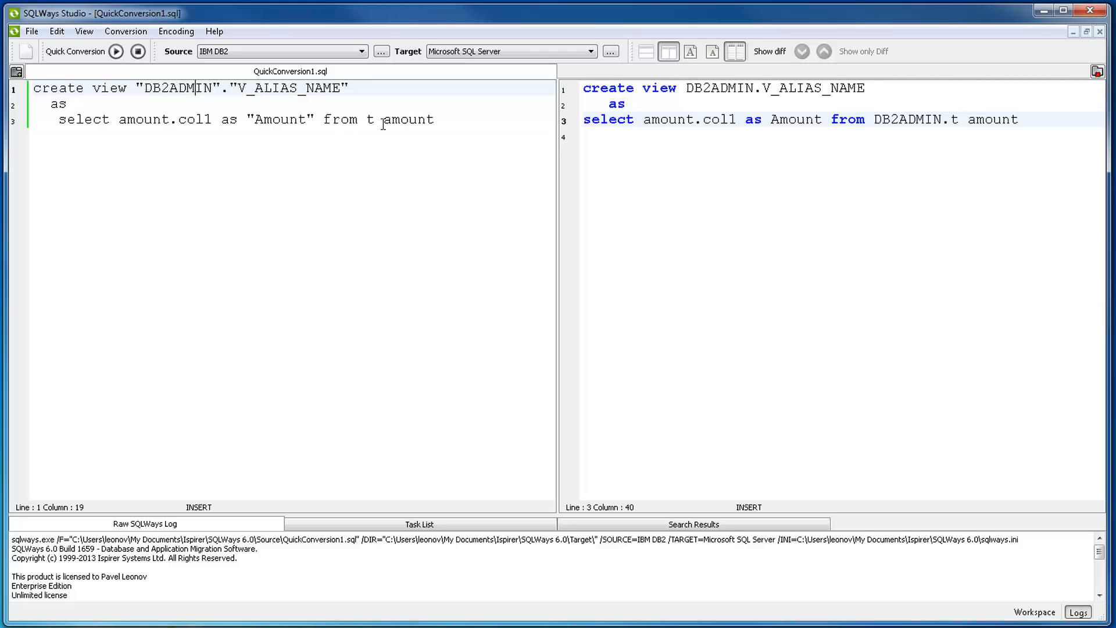
Highlight the amount alias and "DB2ADMIN" prefix in the source view, plus the converted statement and its DB2ADMIN. table qualifier
{"action": "left_click_drag", "start_coordinate": [442, 121], "coordinate": [375, 120]}
{"action": "left_click", "coordinate": [187, 87]}
{"action": "left_click_drag", "start_coordinate": [138, 85], "coordinate": [231, 87]}
{"action": "left_click", "coordinate": [375, 108]}
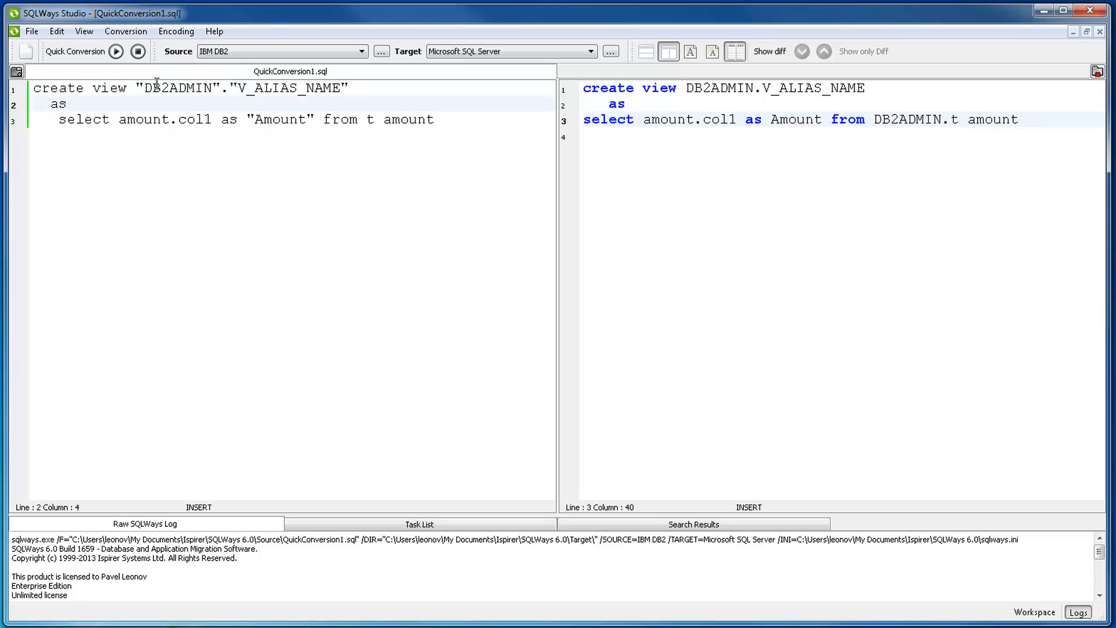
{"action": "left_click_drag", "start_coordinate": [137, 88], "coordinate": [232, 91]}
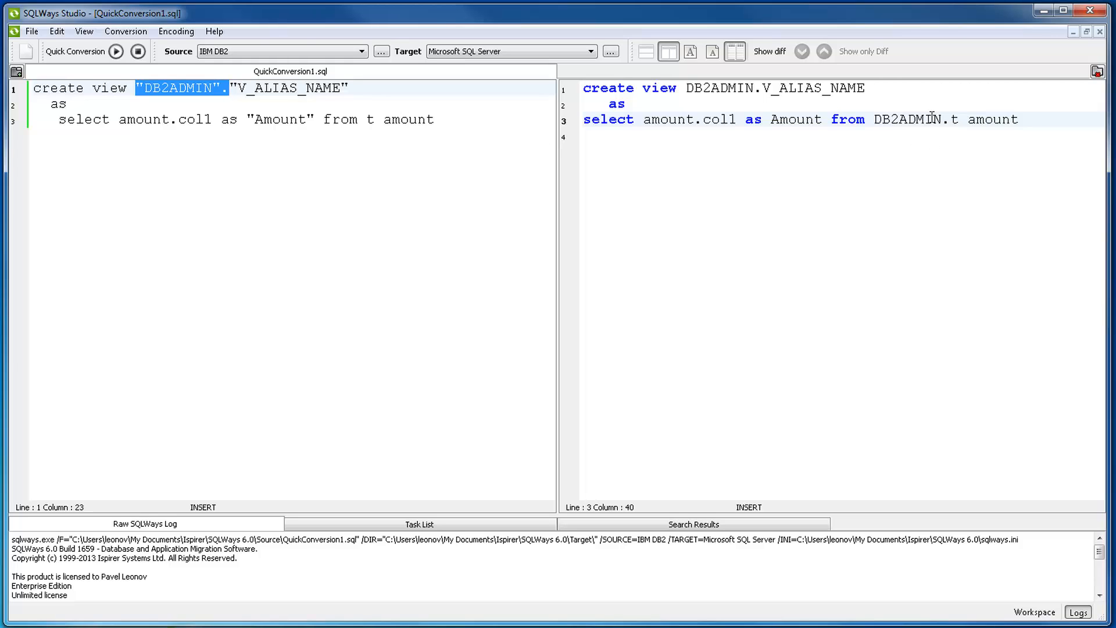
{"action": "left_click_drag", "start_coordinate": [1052, 118], "coordinate": [583, 88]}
{"action": "left_click", "coordinate": [710, 122]}
{"action": "left_click_drag", "start_coordinate": [874, 119], "coordinate": [955, 116]}
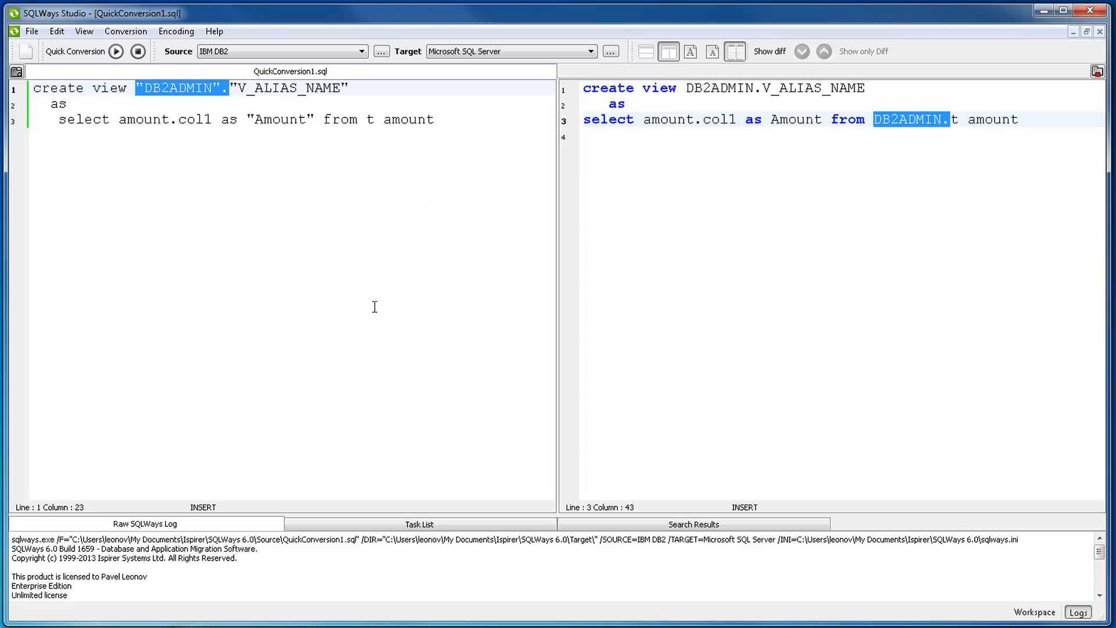
{"action": "left_click", "coordinate": [329, 183]}
{"action": "left_click", "coordinate": [753, 187]}
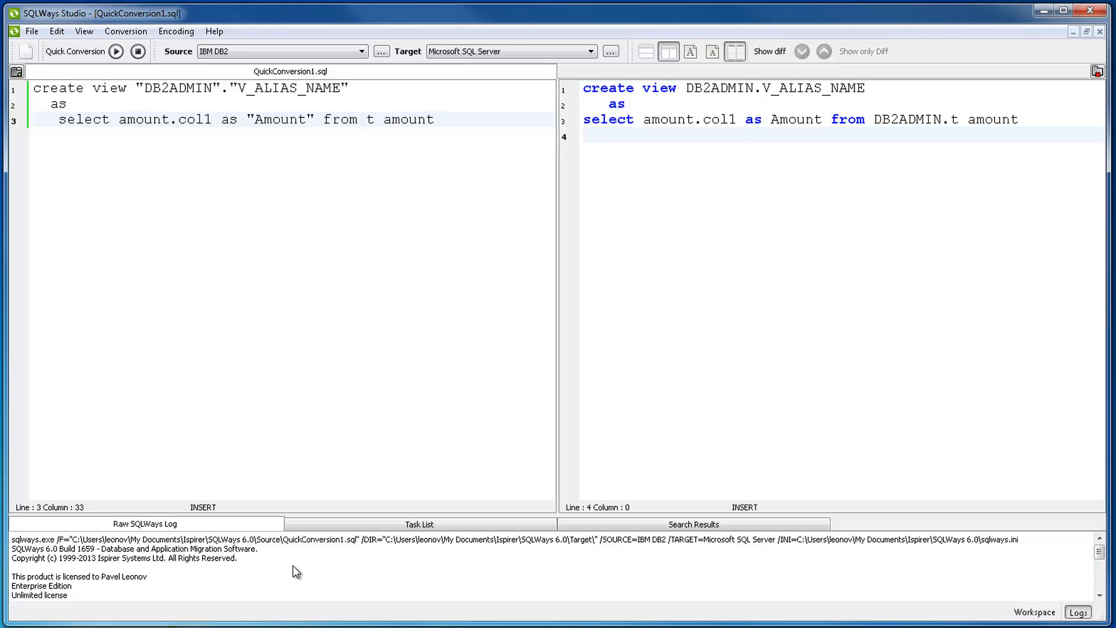
Examine the end of the Raw SQLWays Log and highlight the file conversion and total lines
{"action": "scroll", "coordinate": [296, 573], "scroll_direction": "down", "scroll_amount": 5}
{"action": "scroll", "coordinate": [295, 573], "scroll_direction": "up", "scroll_amount": 5}
{"action": "scroll", "coordinate": [294, 570], "scroll_direction": "down", "scroll_amount": 5}
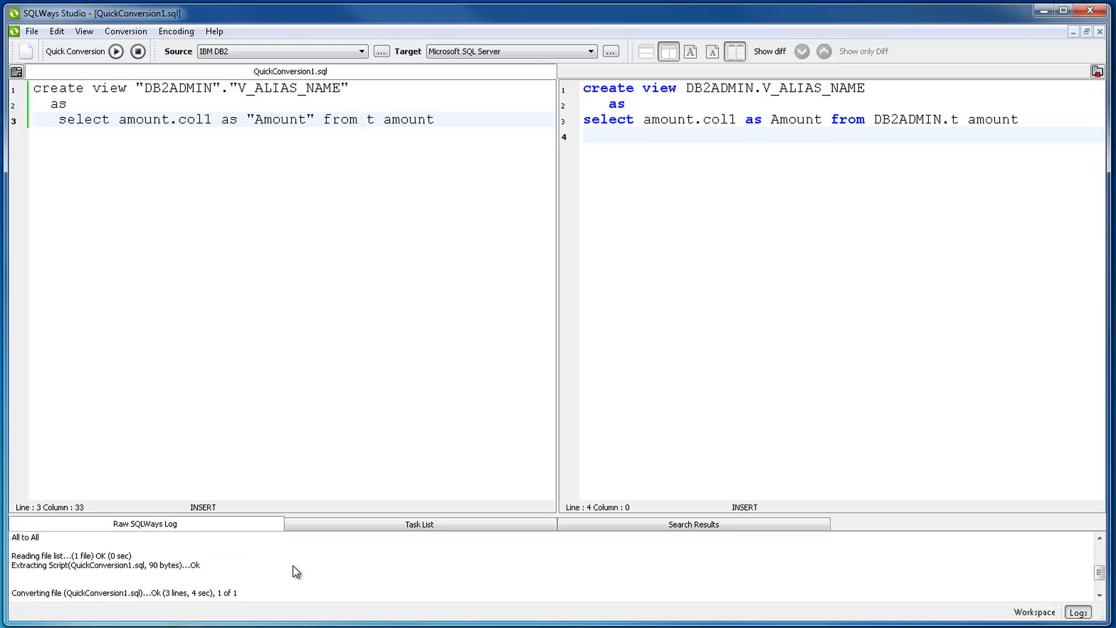
{"action": "left_click_drag", "start_coordinate": [187, 587], "coordinate": [6, 556]}
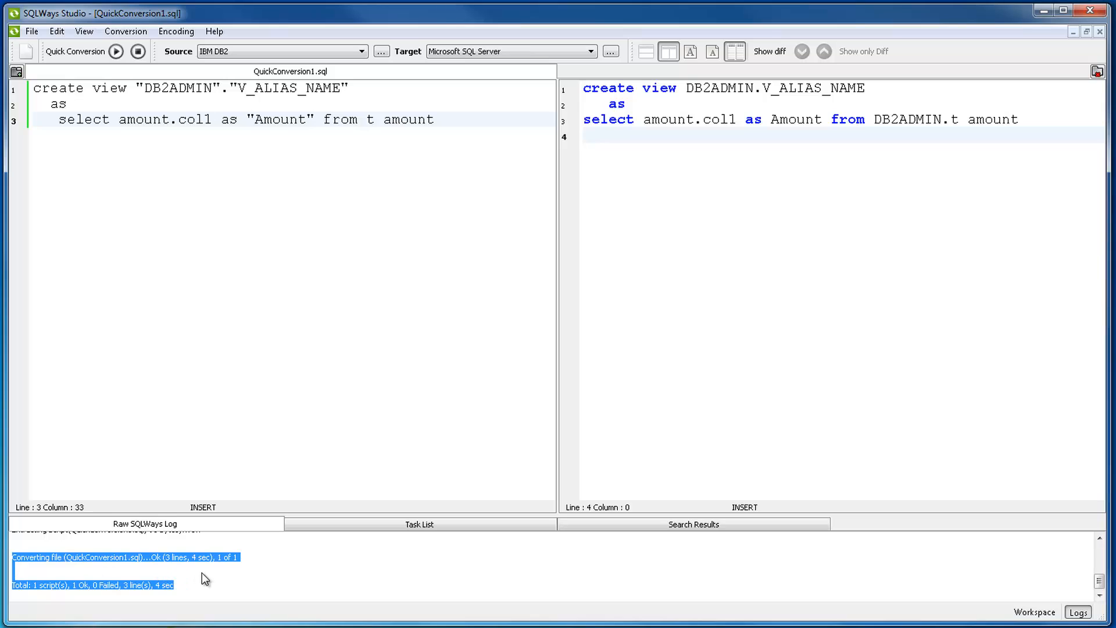
{"action": "left_click", "coordinate": [223, 577]}
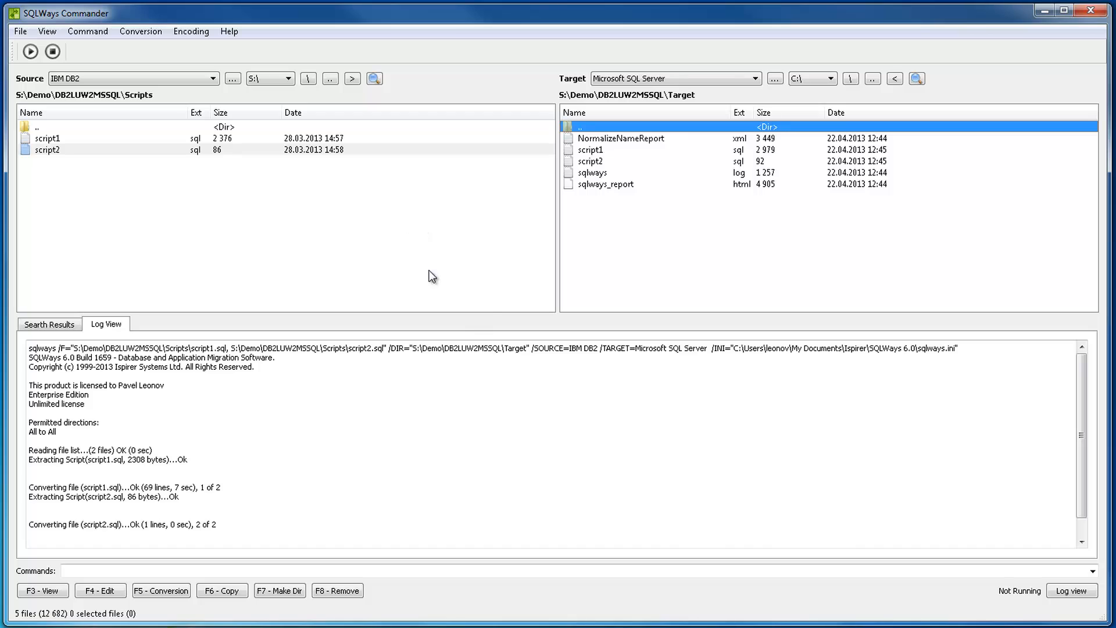
Switch to SQLWays Commander, enlarge the file lists, and select script1 and script2 in the source Scripts folder
{"action": "left_click_drag", "start_coordinate": [483, 314], "coordinate": [497, 402]}
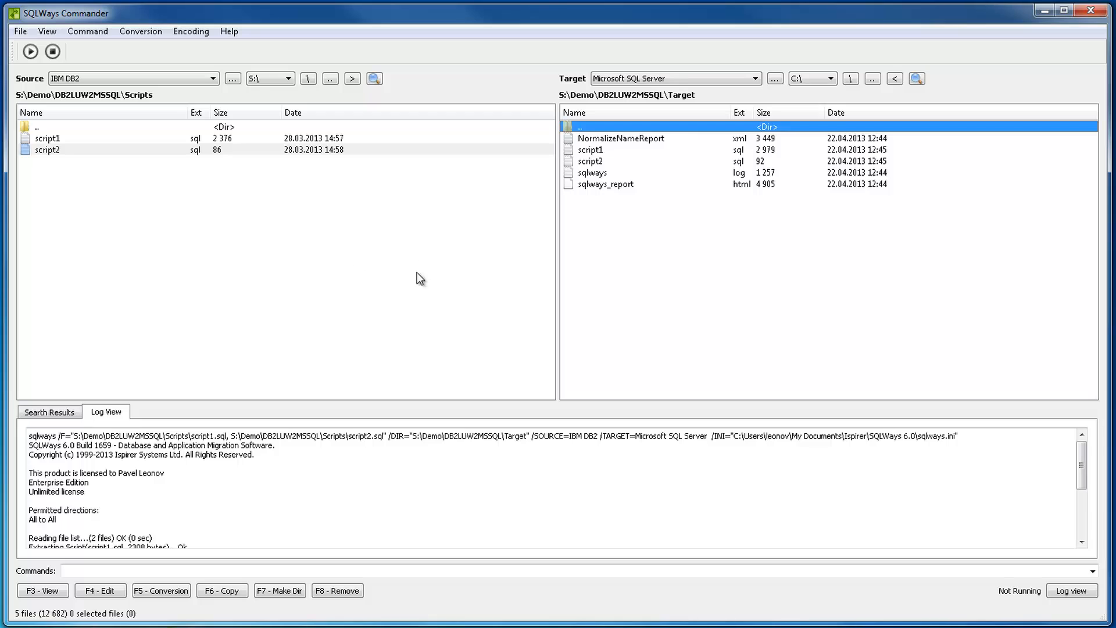
{"action": "left_click", "coordinate": [58, 138]}
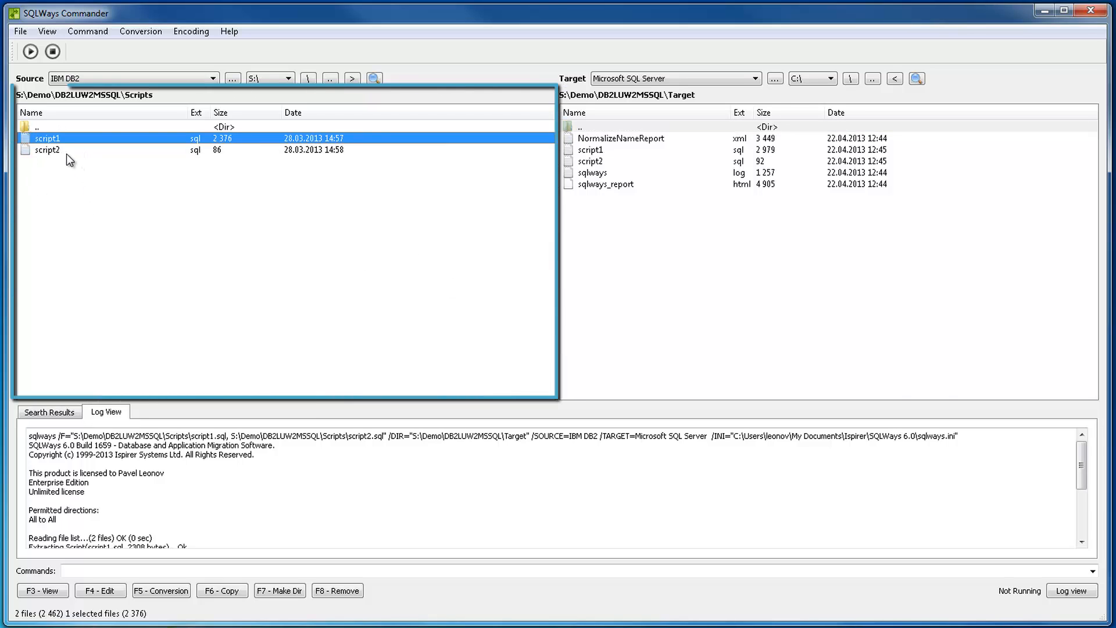
{"action": "left_click", "coordinate": [90, 153], "text": "shift"}
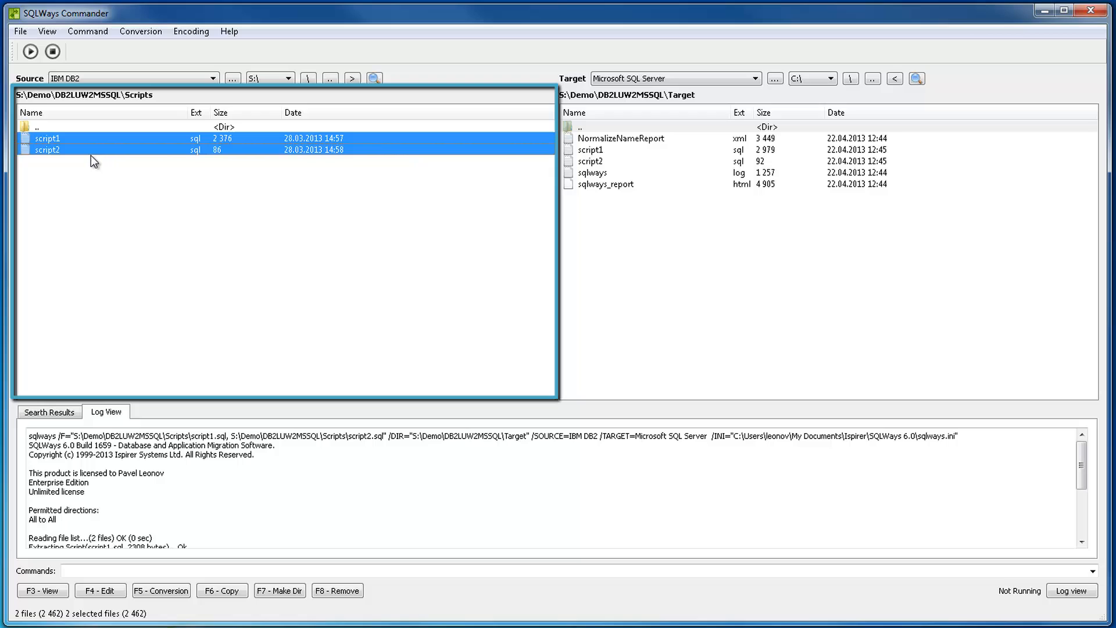
Move both the source and target file lists up to the DB2LUW2MSSQL folder
{"action": "double_click", "coordinate": [62, 126]}
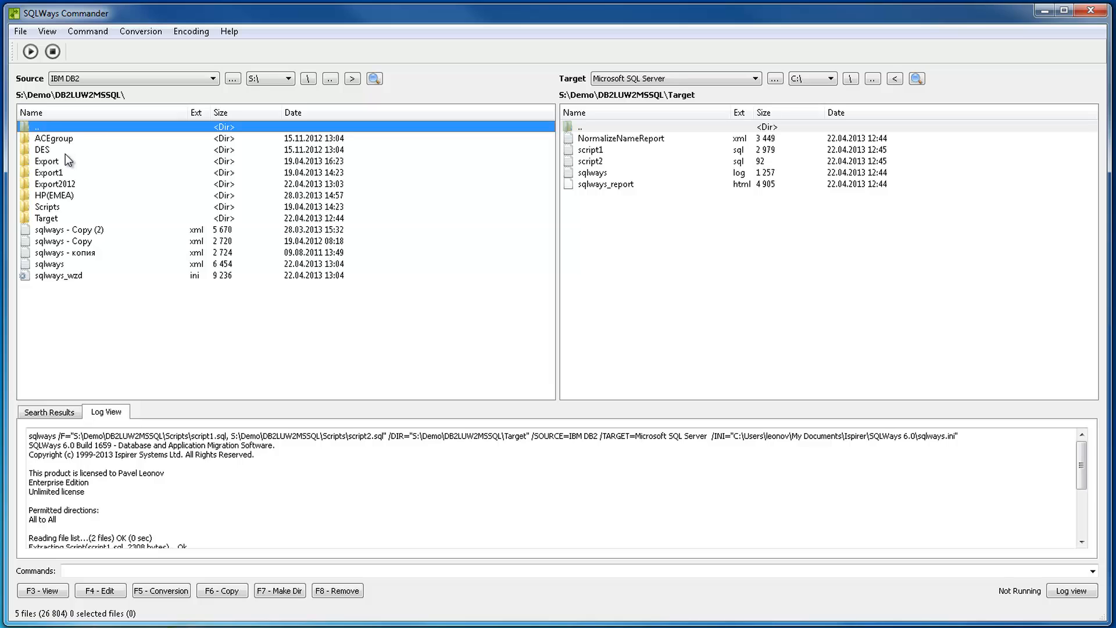
{"action": "left_click", "coordinate": [63, 209]}
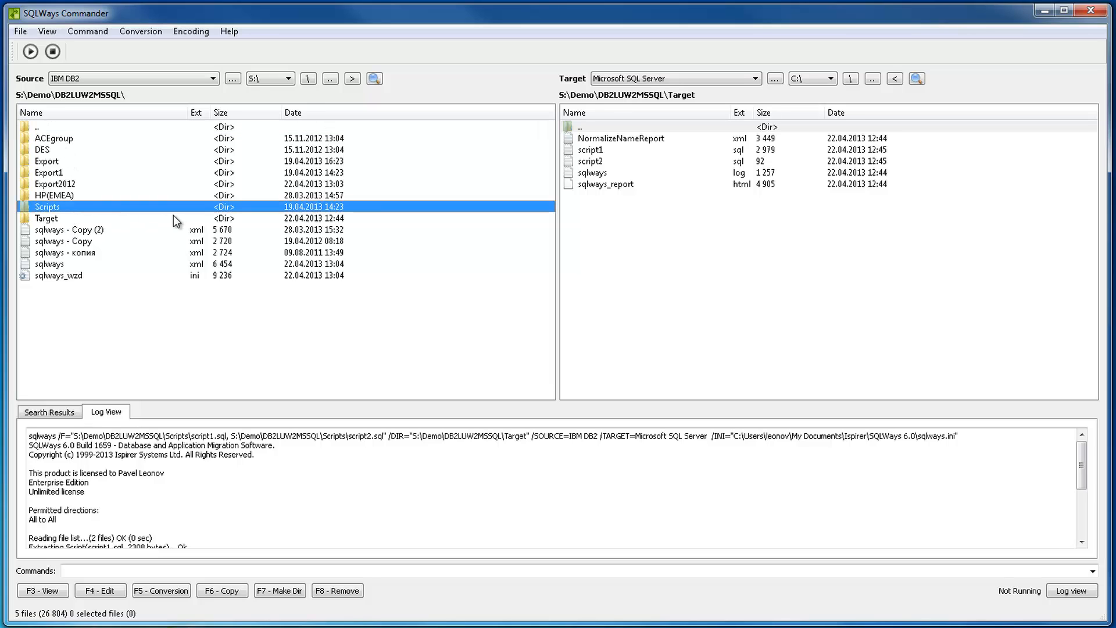
{"action": "double_click", "coordinate": [623, 123]}
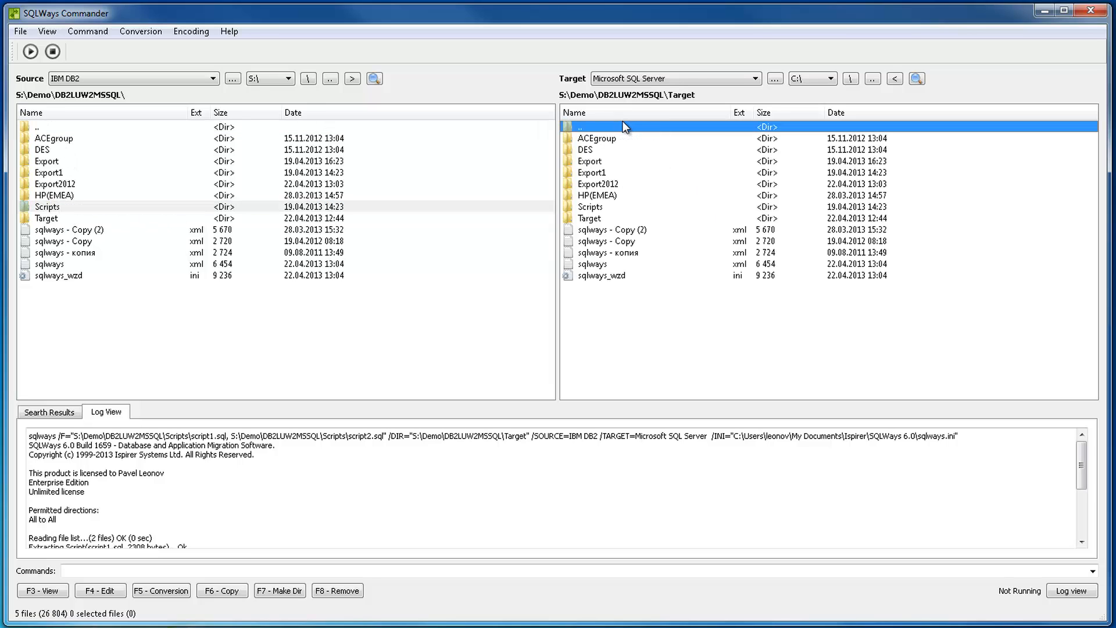
Open the Scripts folder in the source list and select both script1 and script2 for conversion
{"action": "double_click", "coordinate": [72, 208]}
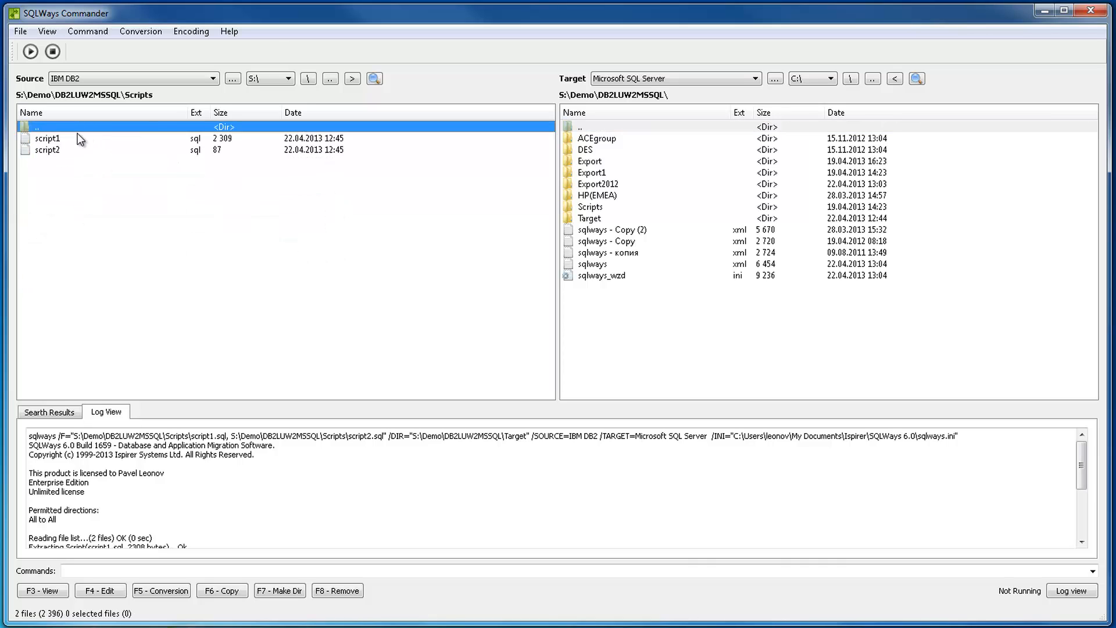
{"action": "left_click", "coordinate": [76, 141]}
{"action": "left_click", "coordinate": [75, 152], "text": "shift"}
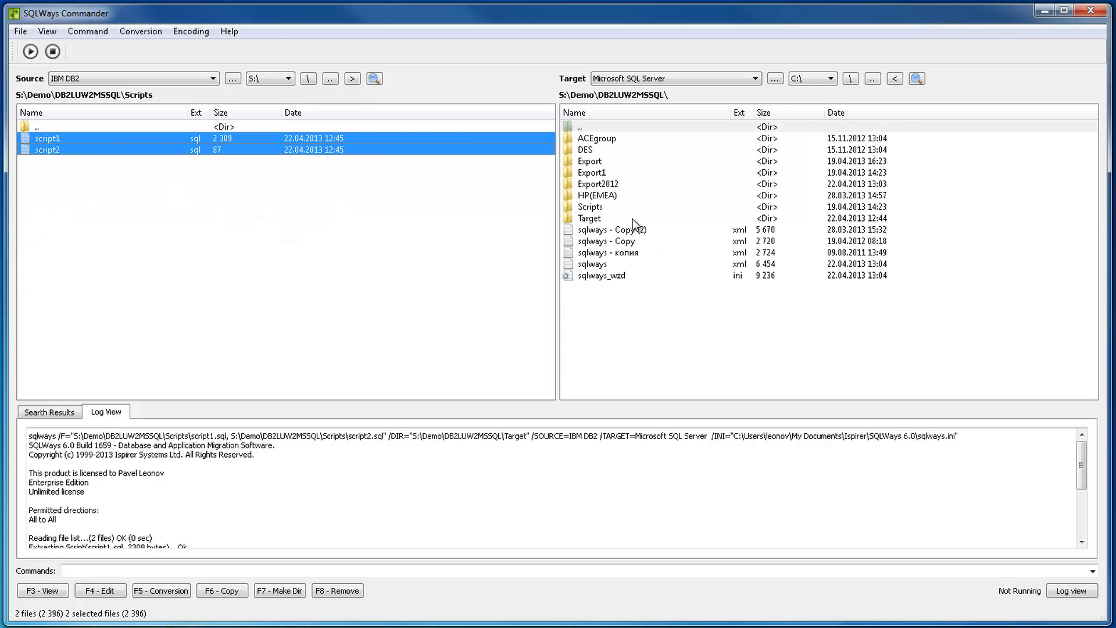
Open the Target folder in the target file list and select script1 and script2 in the source list again
{"action": "double_click", "coordinate": [632, 218]}
{"action": "left_click", "coordinate": [70, 140]}
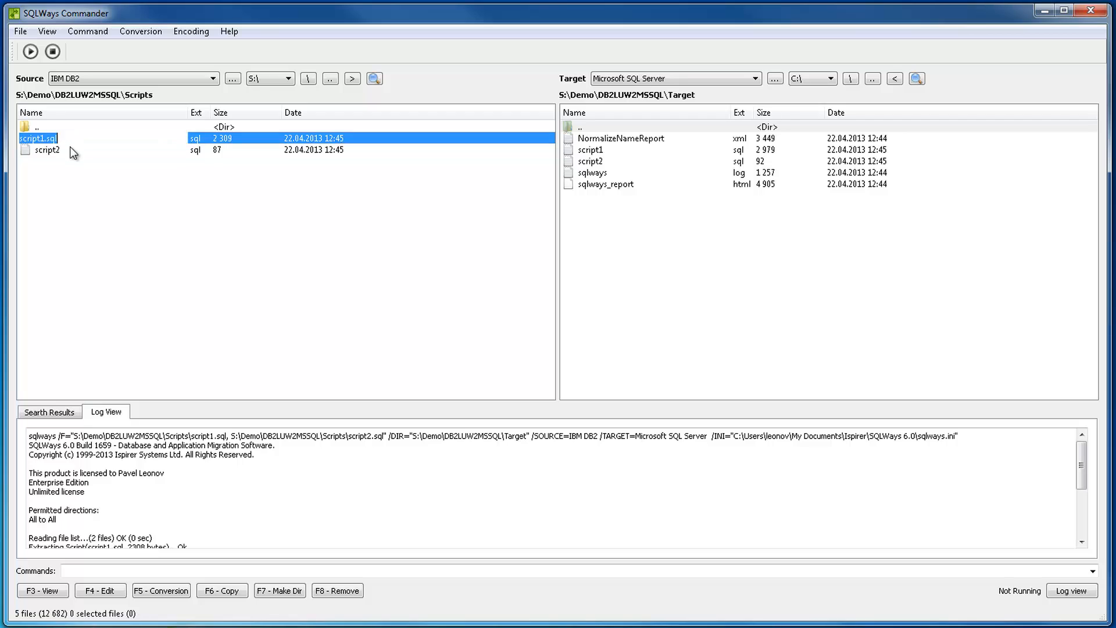
{"action": "left_click", "coordinate": [75, 150], "text": "shift"}
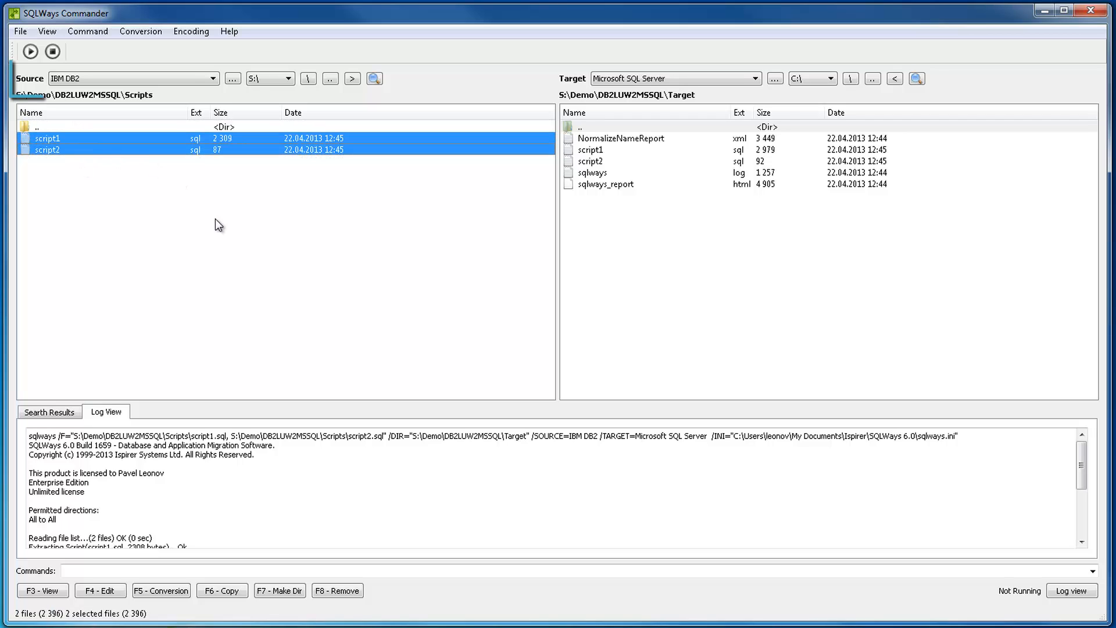
Check the available source databases, keeping IBM DB2, and choose Microsoft SQL Server as the target database
{"action": "left_click", "coordinate": [212, 78]}
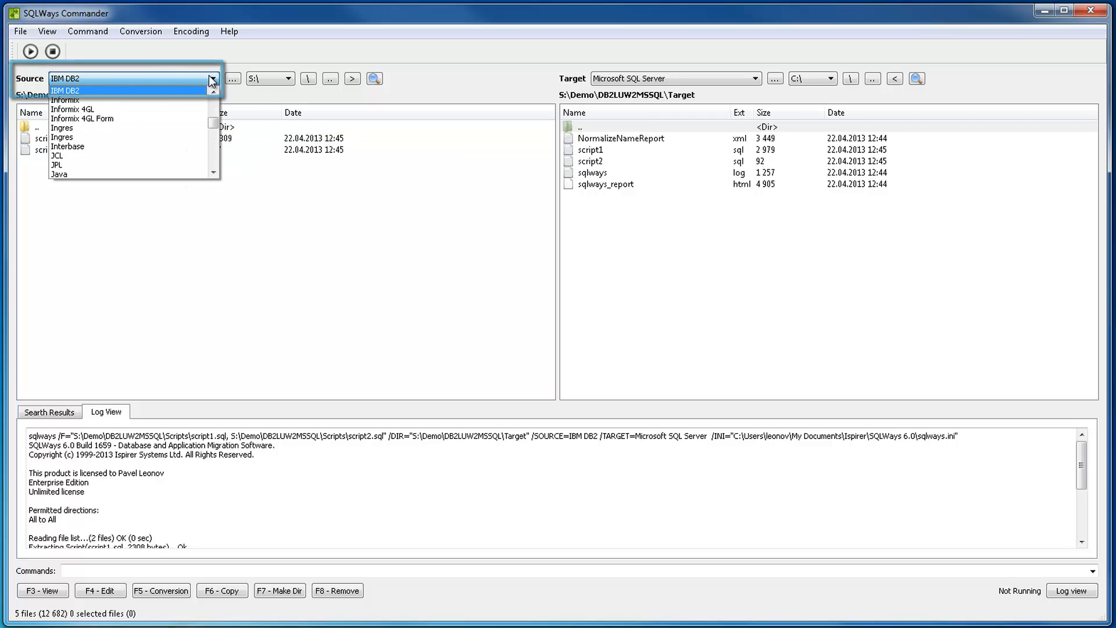
{"action": "left_click", "coordinate": [211, 77]}
{"action": "left_click", "coordinate": [709, 81]}
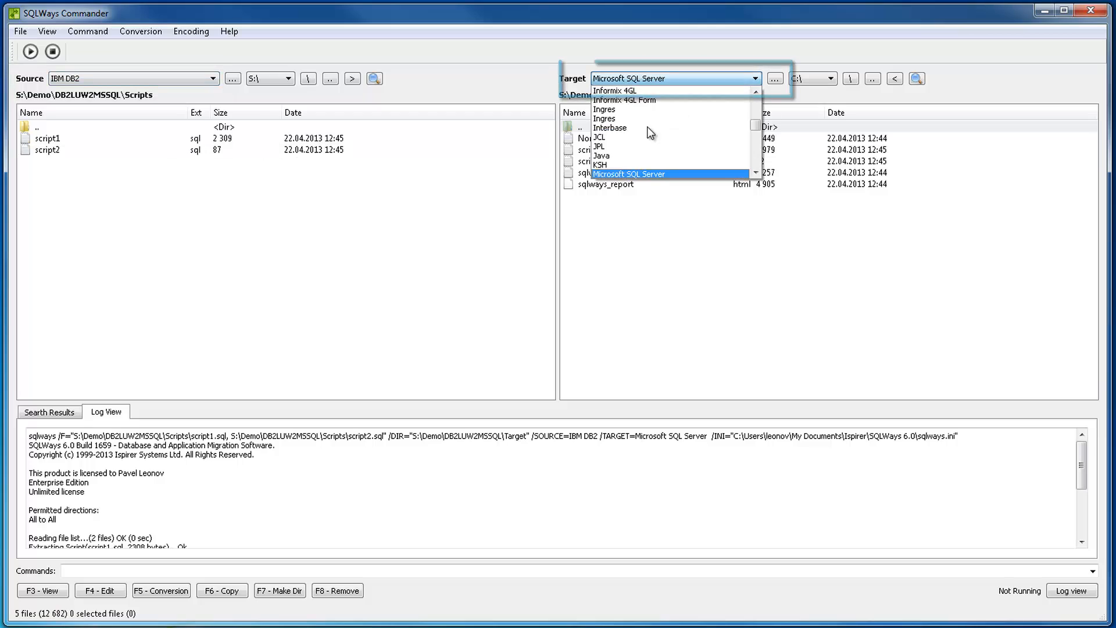
{"action": "left_click", "coordinate": [629, 173]}
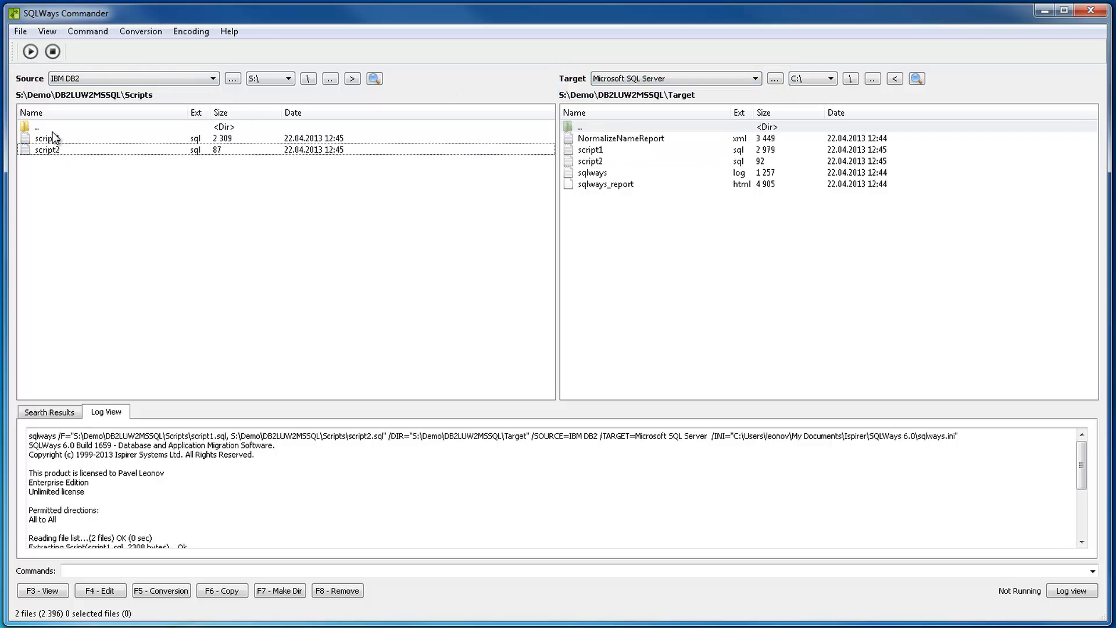
Select script1 and script2 in the source list and convert them from IBM DB2 to Microsoft SQL Server into S:\Demo\DB2LUW2MSSQL\Target\
{"action": "left_click", "coordinate": [53, 129]}
{"action": "left_click", "coordinate": [57, 138]}
{"action": "left_click", "coordinate": [68, 150], "text": "shift"}
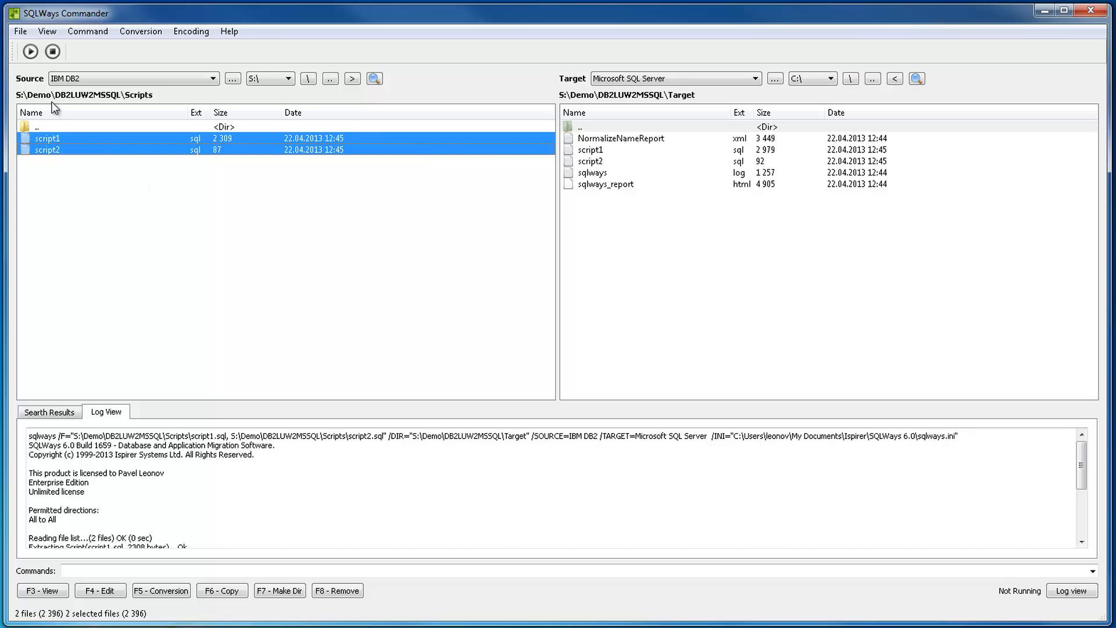
{"action": "left_click", "coordinate": [30, 51]}
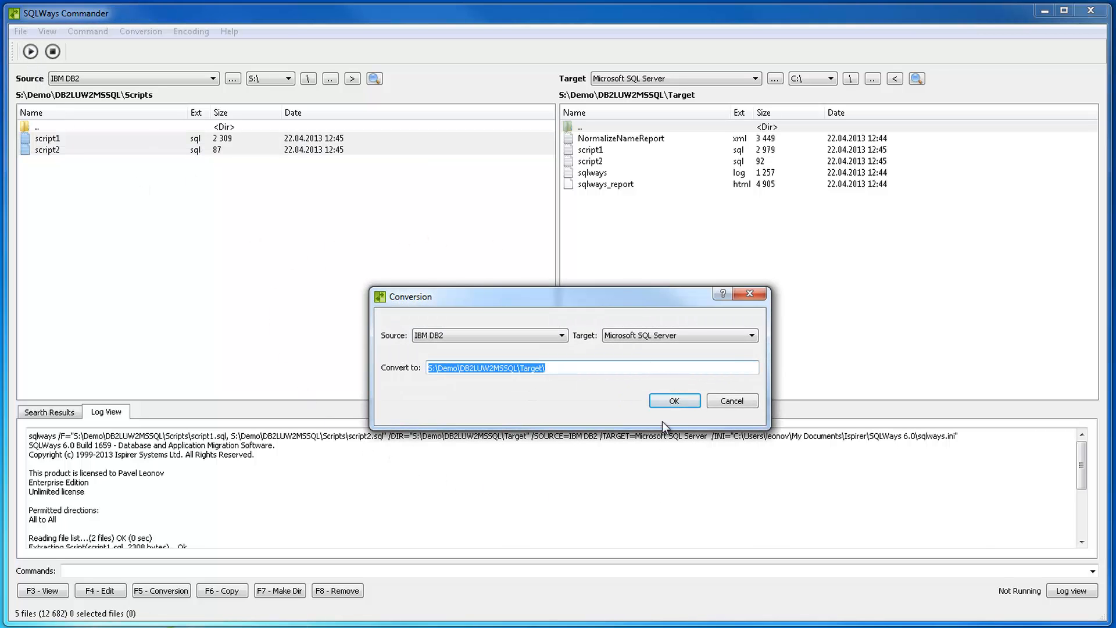
{"action": "left_click", "coordinate": [677, 400]}
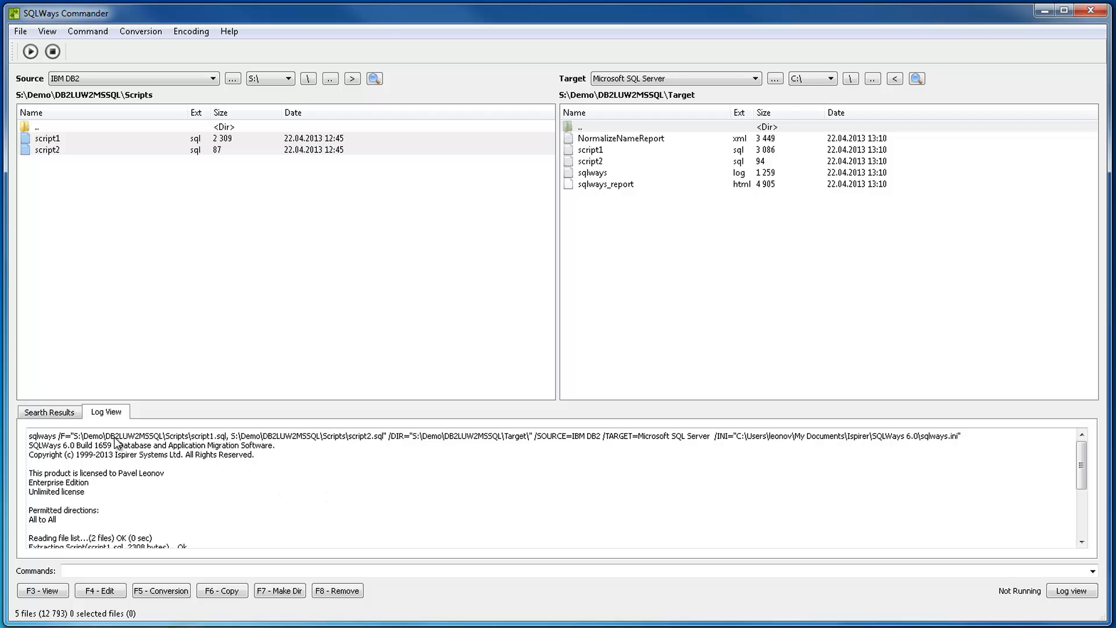
Examine the conversion log from the sqlways command line to the file conversion and total lines
{"action": "left_click_drag", "start_coordinate": [27, 437], "coordinate": [997, 437]}
{"action": "scroll", "coordinate": [288, 500], "scroll_direction": "down", "scroll_amount": 4}
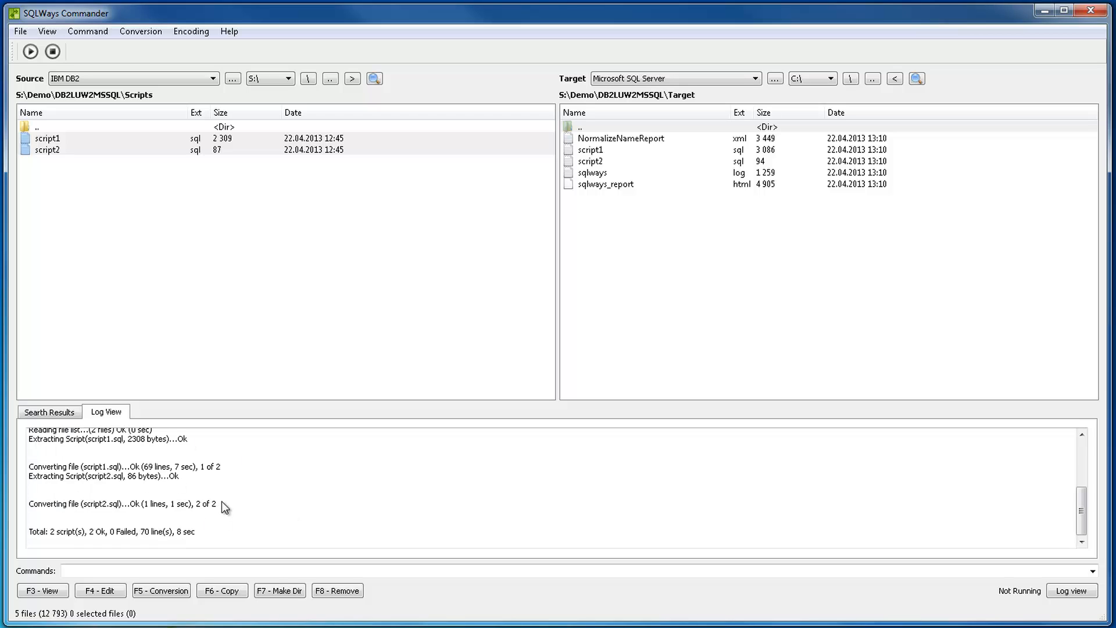
{"action": "scroll", "coordinate": [222, 501], "scroll_direction": "up", "scroll_amount": 4}
{"action": "scroll", "coordinate": [174, 489], "scroll_direction": "down", "scroll_amount": 4}
{"action": "left_click", "coordinate": [96, 167]}
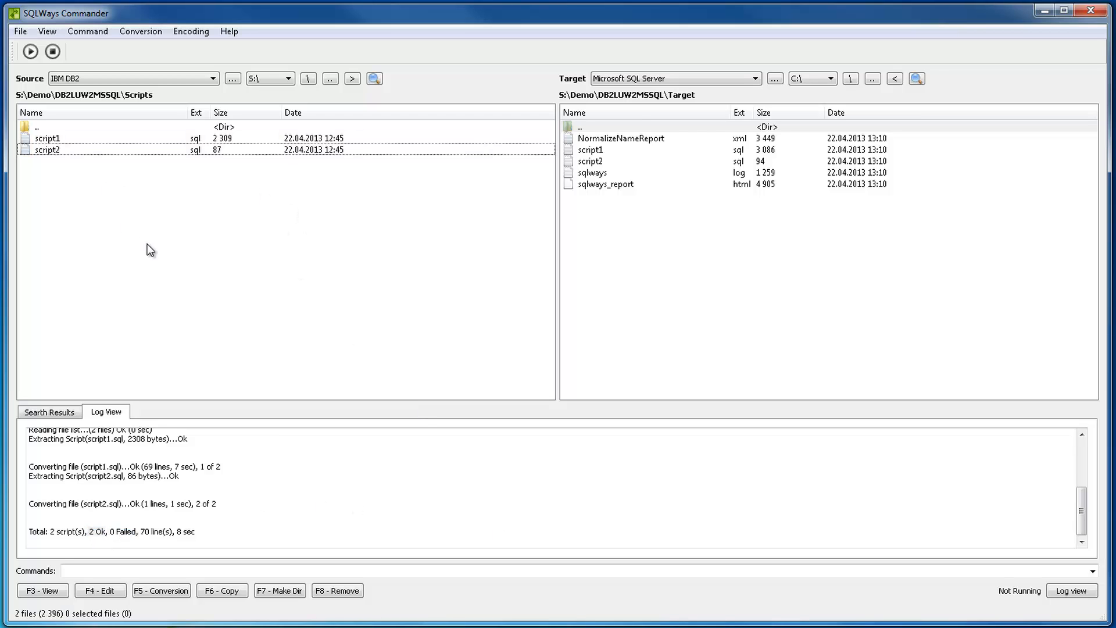
Open the source script1 and the converted script1 side by side and enlarge both code views
{"action": "double_click", "coordinate": [66, 138]}
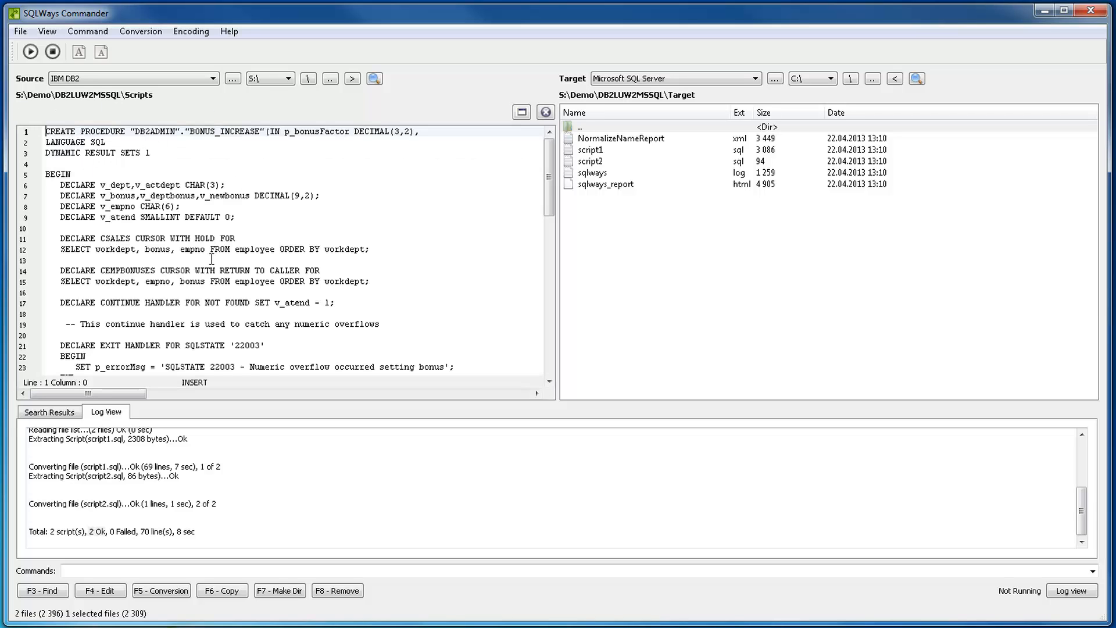
{"action": "double_click", "coordinate": [614, 151]}
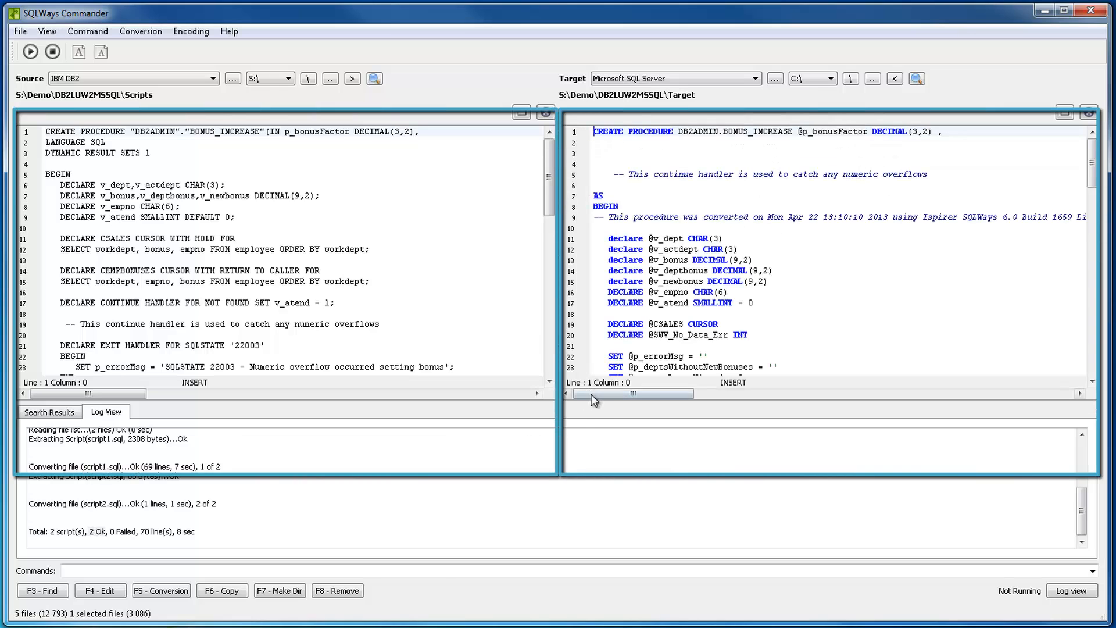
{"action": "left_click_drag", "start_coordinate": [593, 401], "coordinate": [598, 472]}
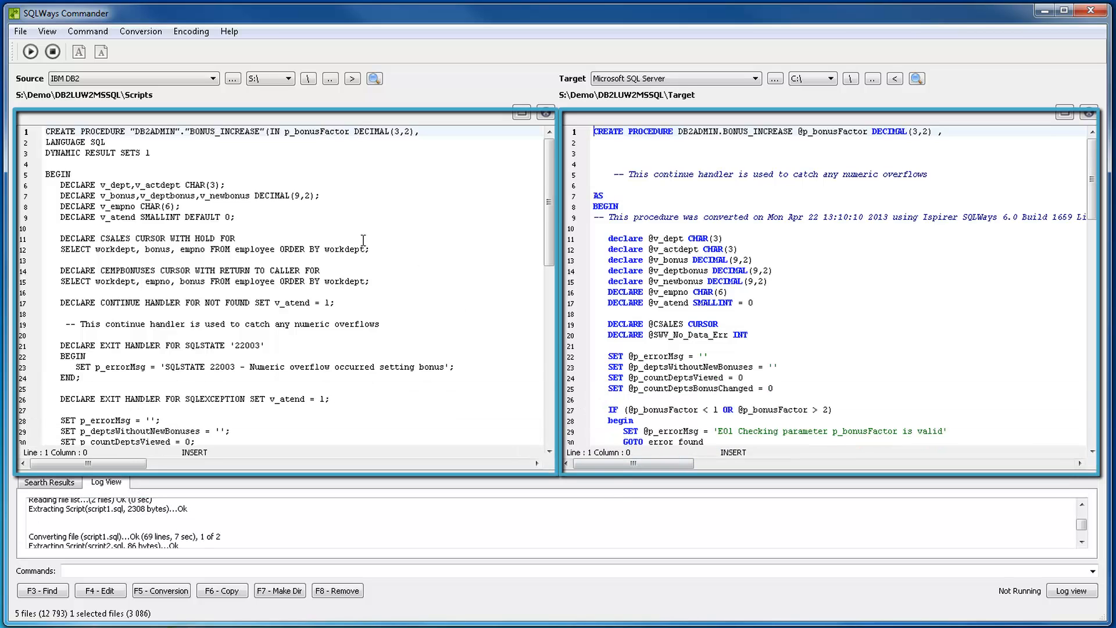
Compare the BONUS_INCREASE procedure in the original and converted script1, and close both files
{"action": "left_click", "coordinate": [408, 266]}
{"action": "left_click_drag", "start_coordinate": [541, 164], "coordinate": [541, 388]}
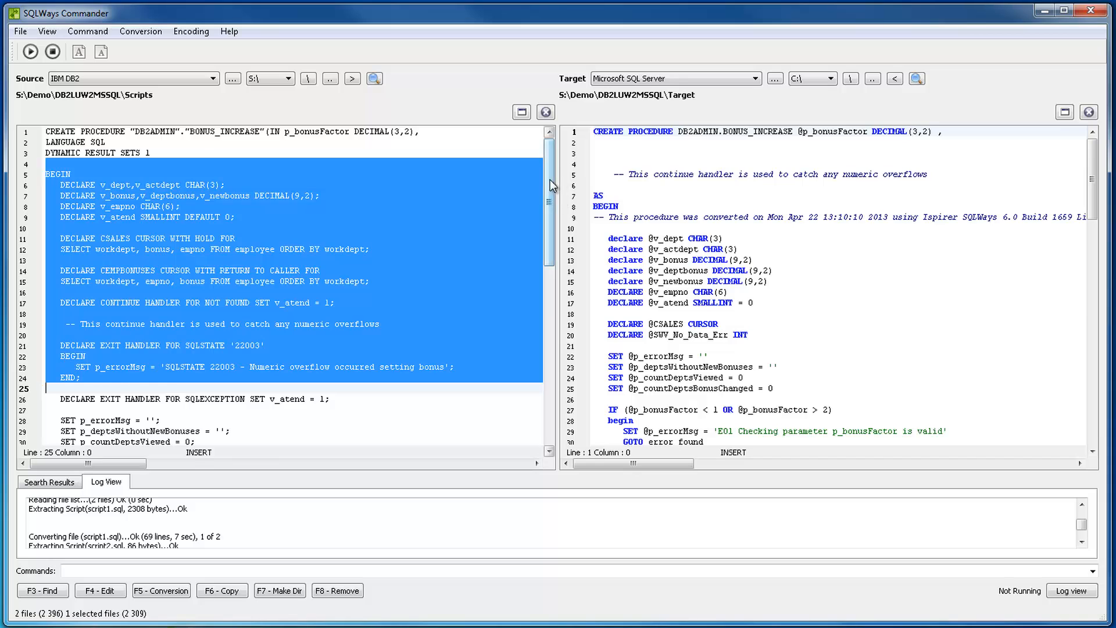
{"action": "mouse_move", "coordinate": [549, 181]}
{"action": "left_mouse_down"}
{"action": "mouse_move", "coordinate": [553, 410]}
{"action": "mouse_move", "coordinate": [551, 168]}
{"action": "left_mouse_up"}
{"action": "left_click", "coordinate": [465, 282]}
{"action": "left_click", "coordinate": [812, 312]}
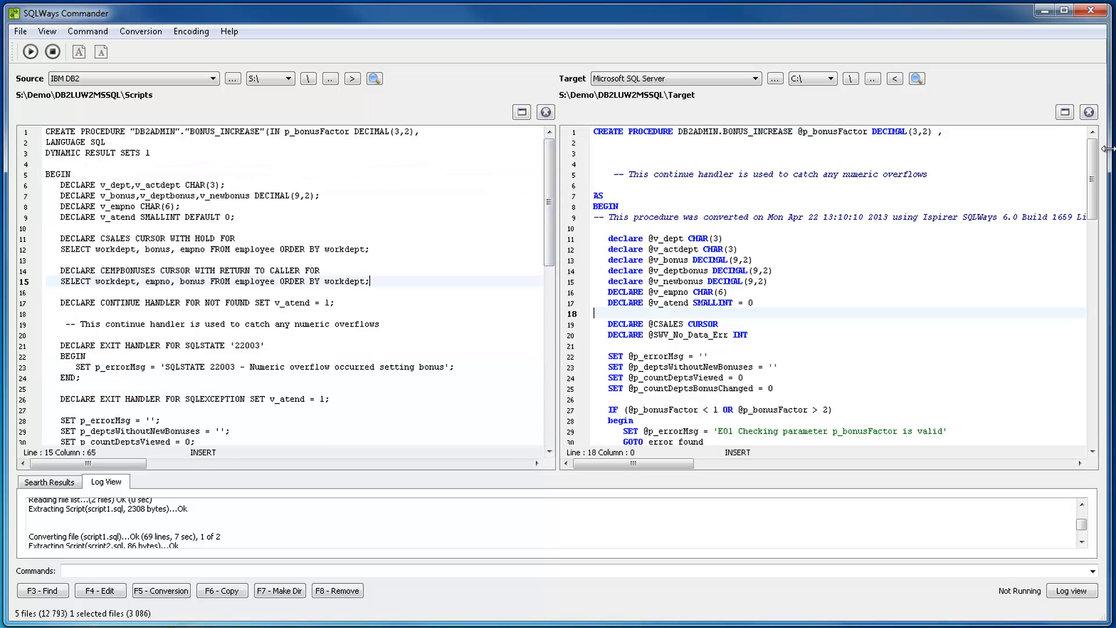
{"action": "mouse_move", "coordinate": [1092, 175]}
{"action": "left_mouse_down"}
{"action": "mouse_move", "coordinate": [1093, 410]}
{"action": "mouse_move", "coordinate": [1092, 168]}
{"action": "left_mouse_up"}
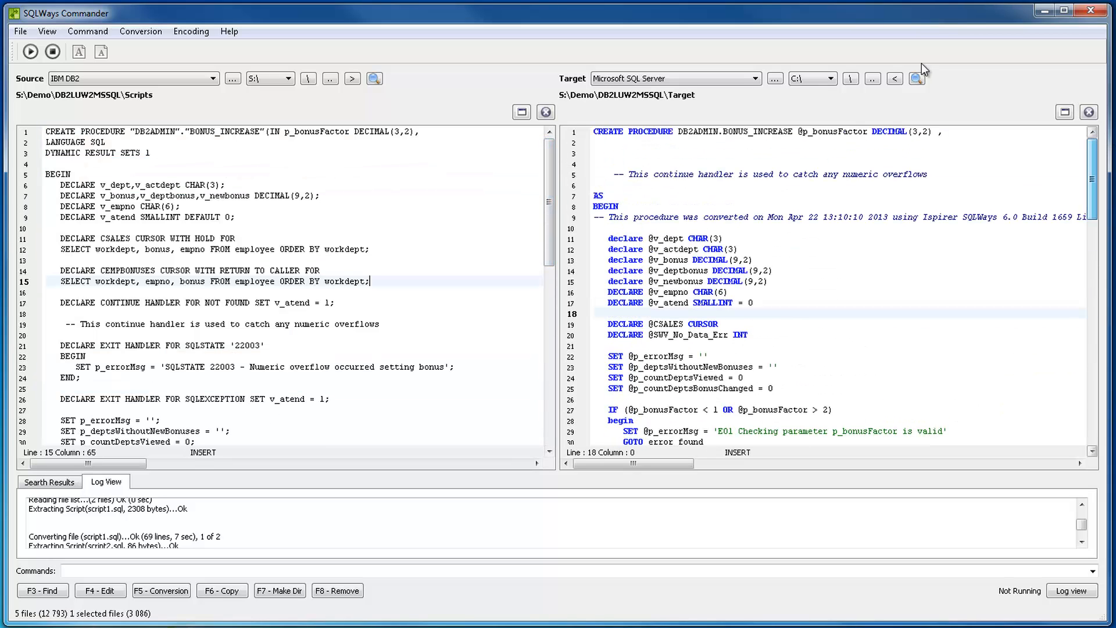
{"action": "left_click", "coordinate": [545, 112]}
{"action": "left_click", "coordinate": [1089, 112]}
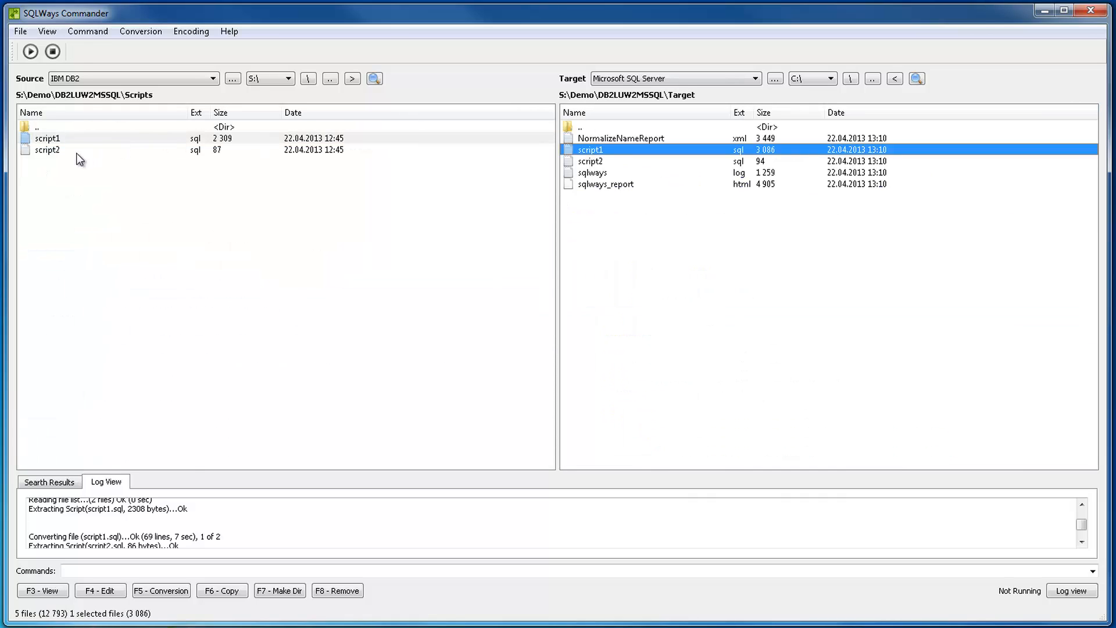
Open the source script2 and the converted script2 side by side, compare their create view statements, and close both files
{"action": "double_click", "coordinate": [77, 150]}
{"action": "double_click", "coordinate": [610, 172]}
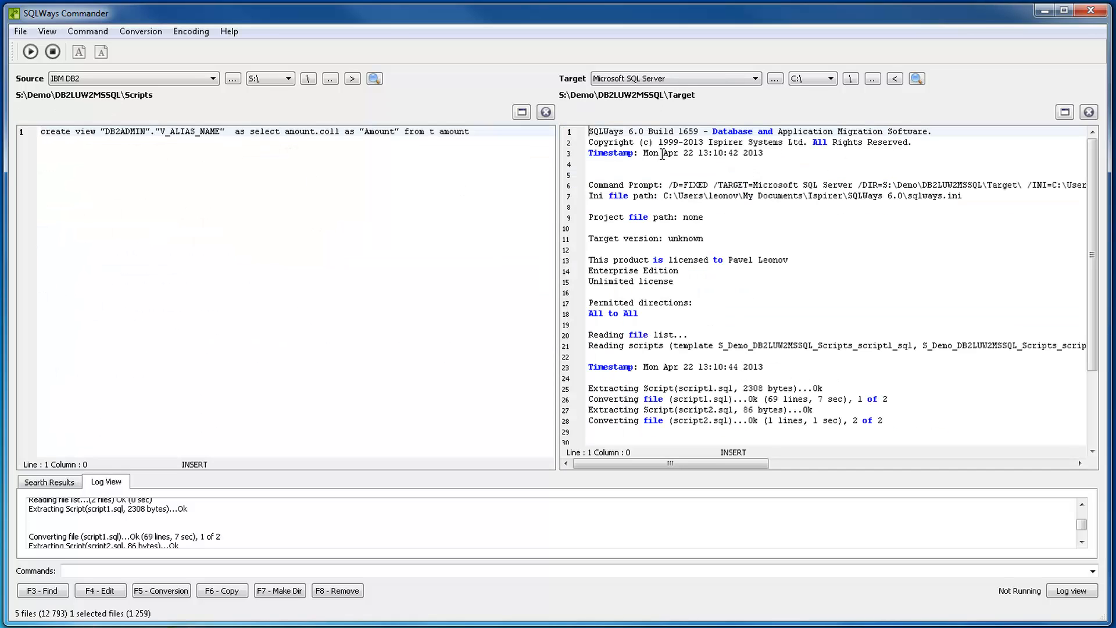
{"action": "left_click", "coordinate": [1088, 111]}
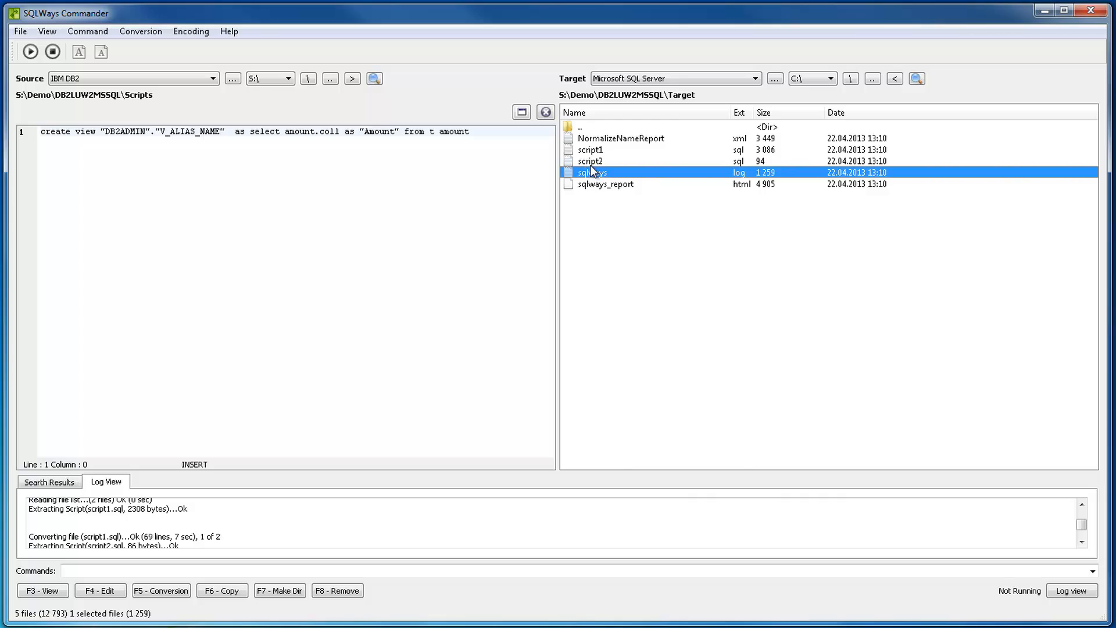
{"action": "double_click", "coordinate": [591, 164]}
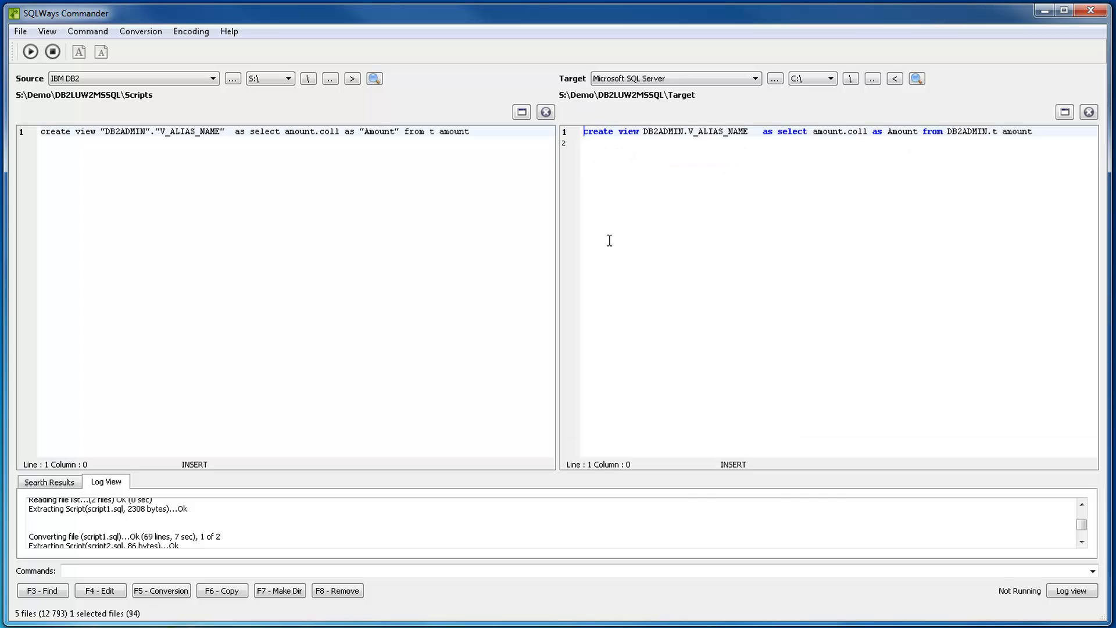
{"action": "left_click", "coordinate": [477, 138]}
{"action": "left_click", "coordinate": [1081, 132]}
{"action": "left_click", "coordinate": [1089, 111]}
{"action": "left_click", "coordinate": [546, 112]}
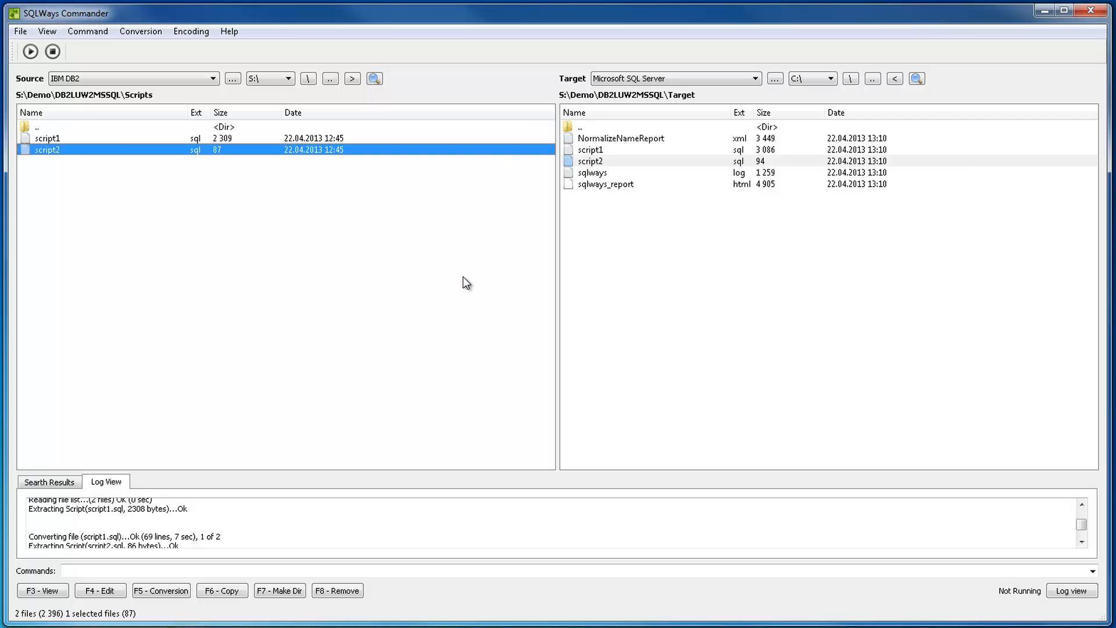